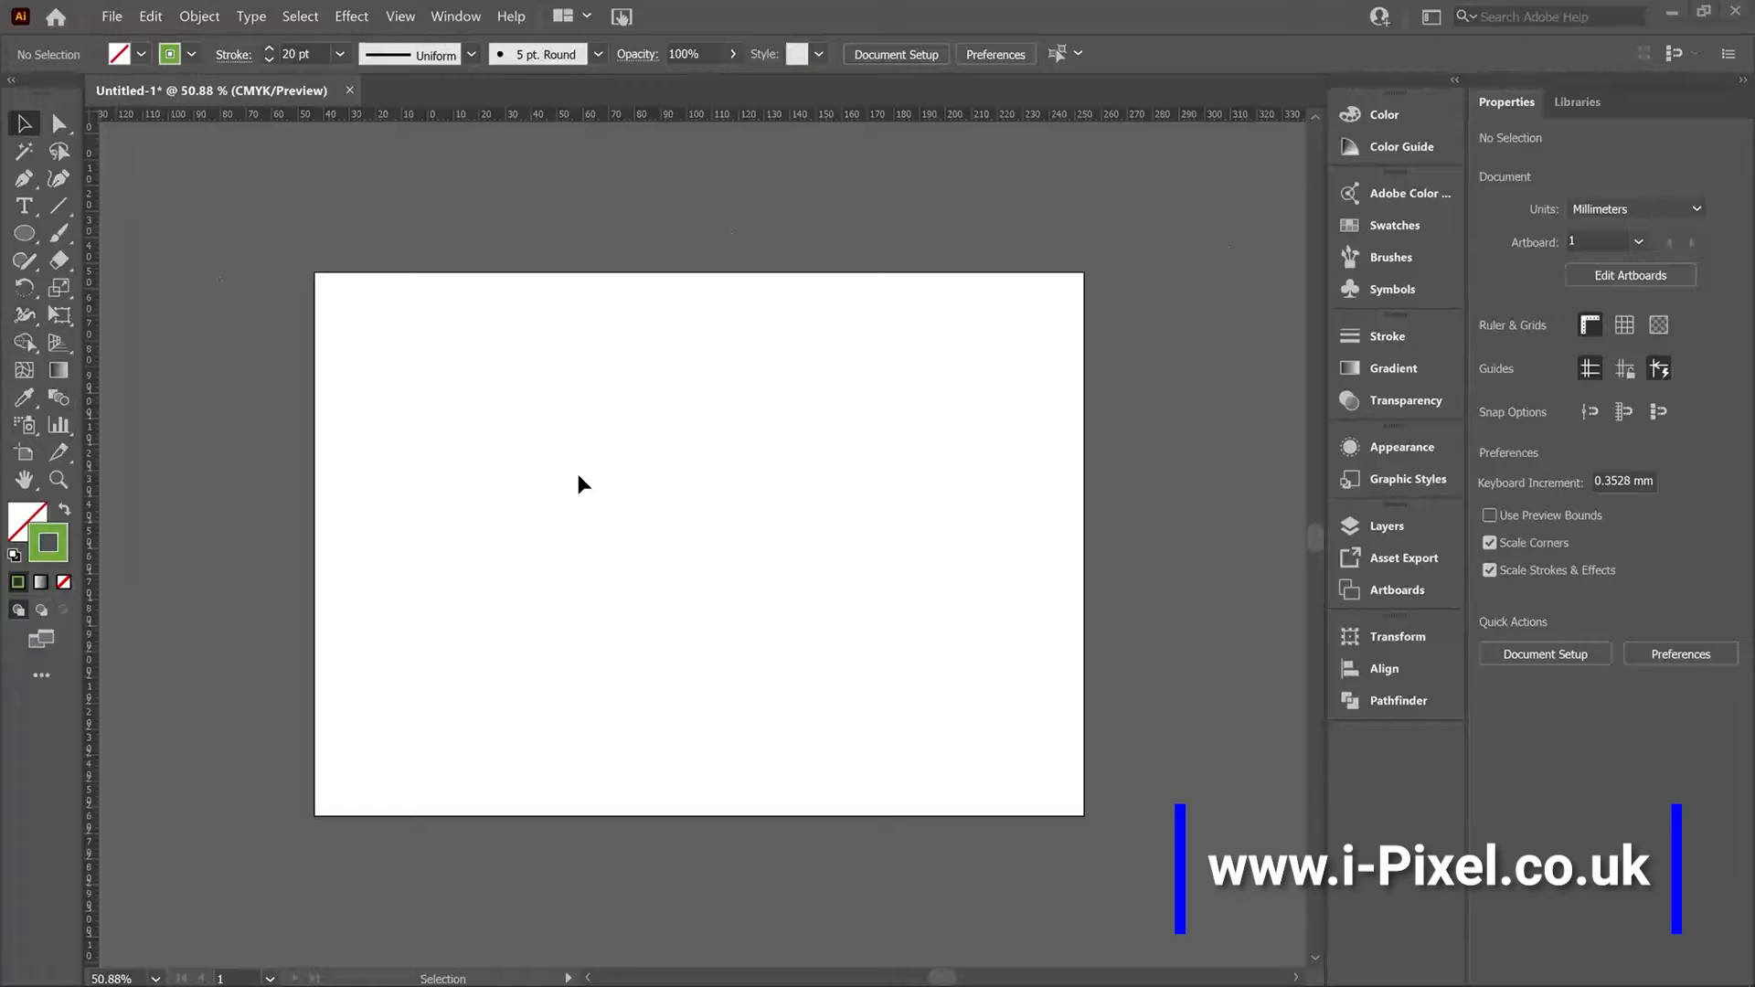
# Draw a rectangle about 206 by 151 mm on the artboard with the Rectangle tool and swap its fill and stroke.
pyautogui.click(24, 240)
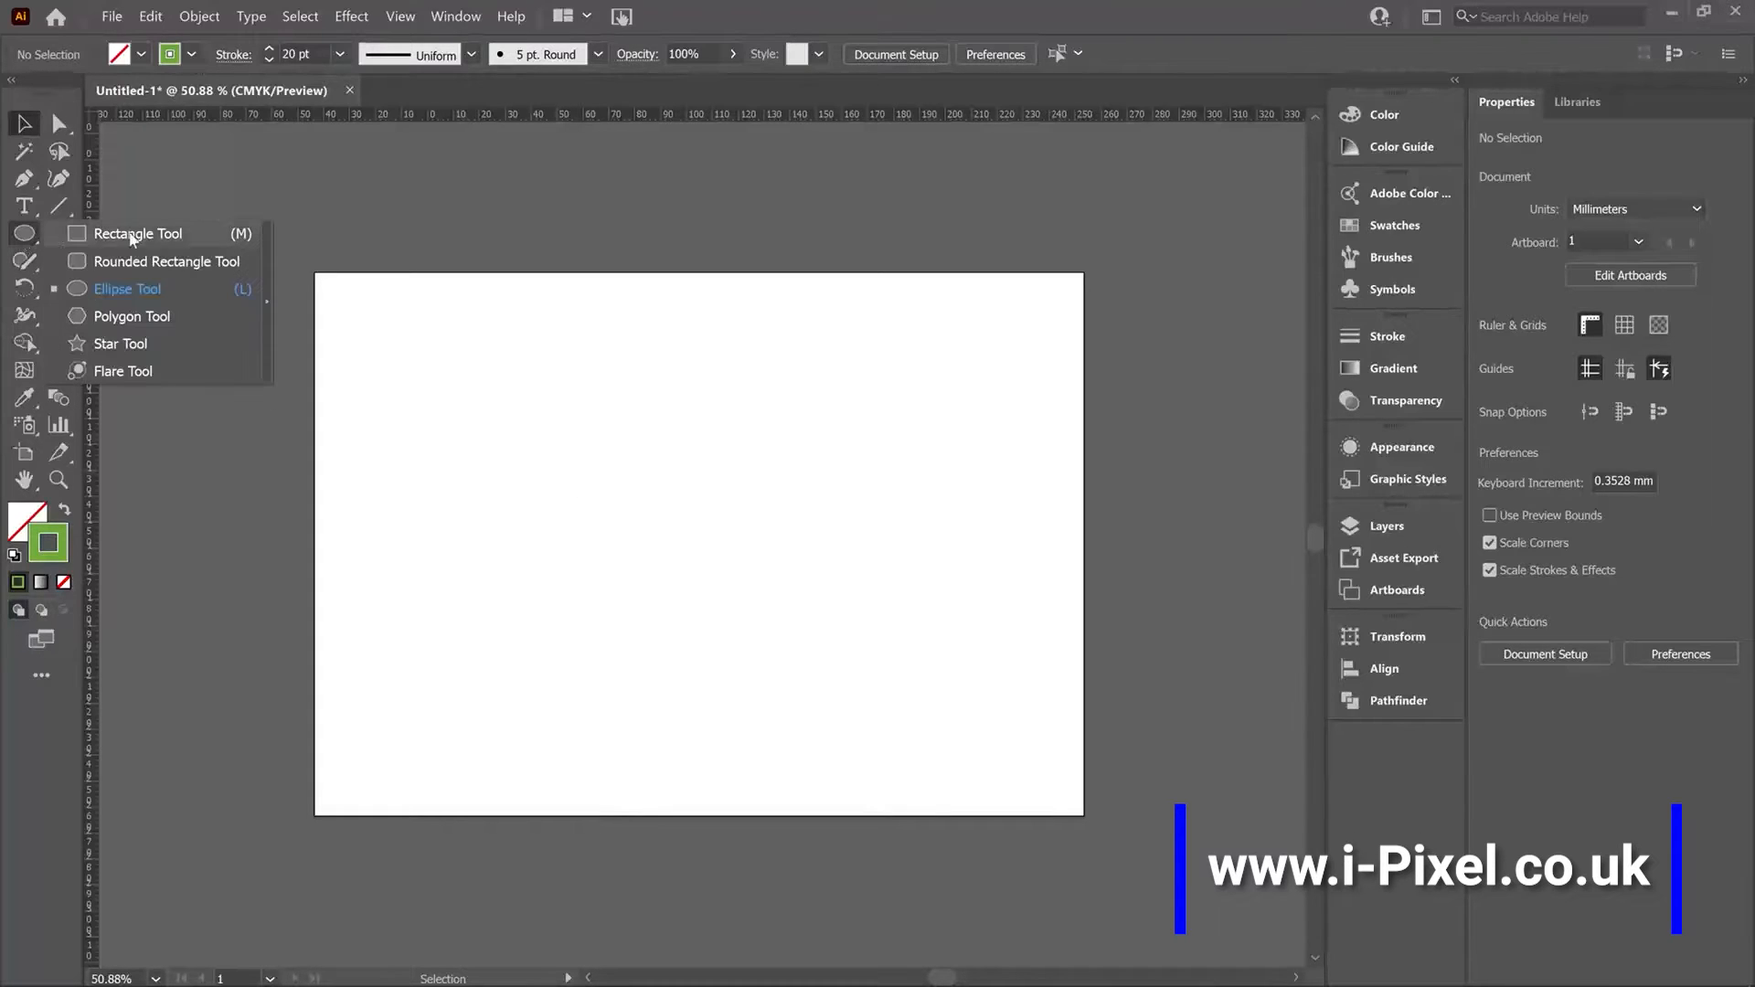
pyautogui.click(26, 239)
pyautogui.click(118, 236)
pyautogui.moveTo(393, 359); pyautogui.dragTo(938, 760)
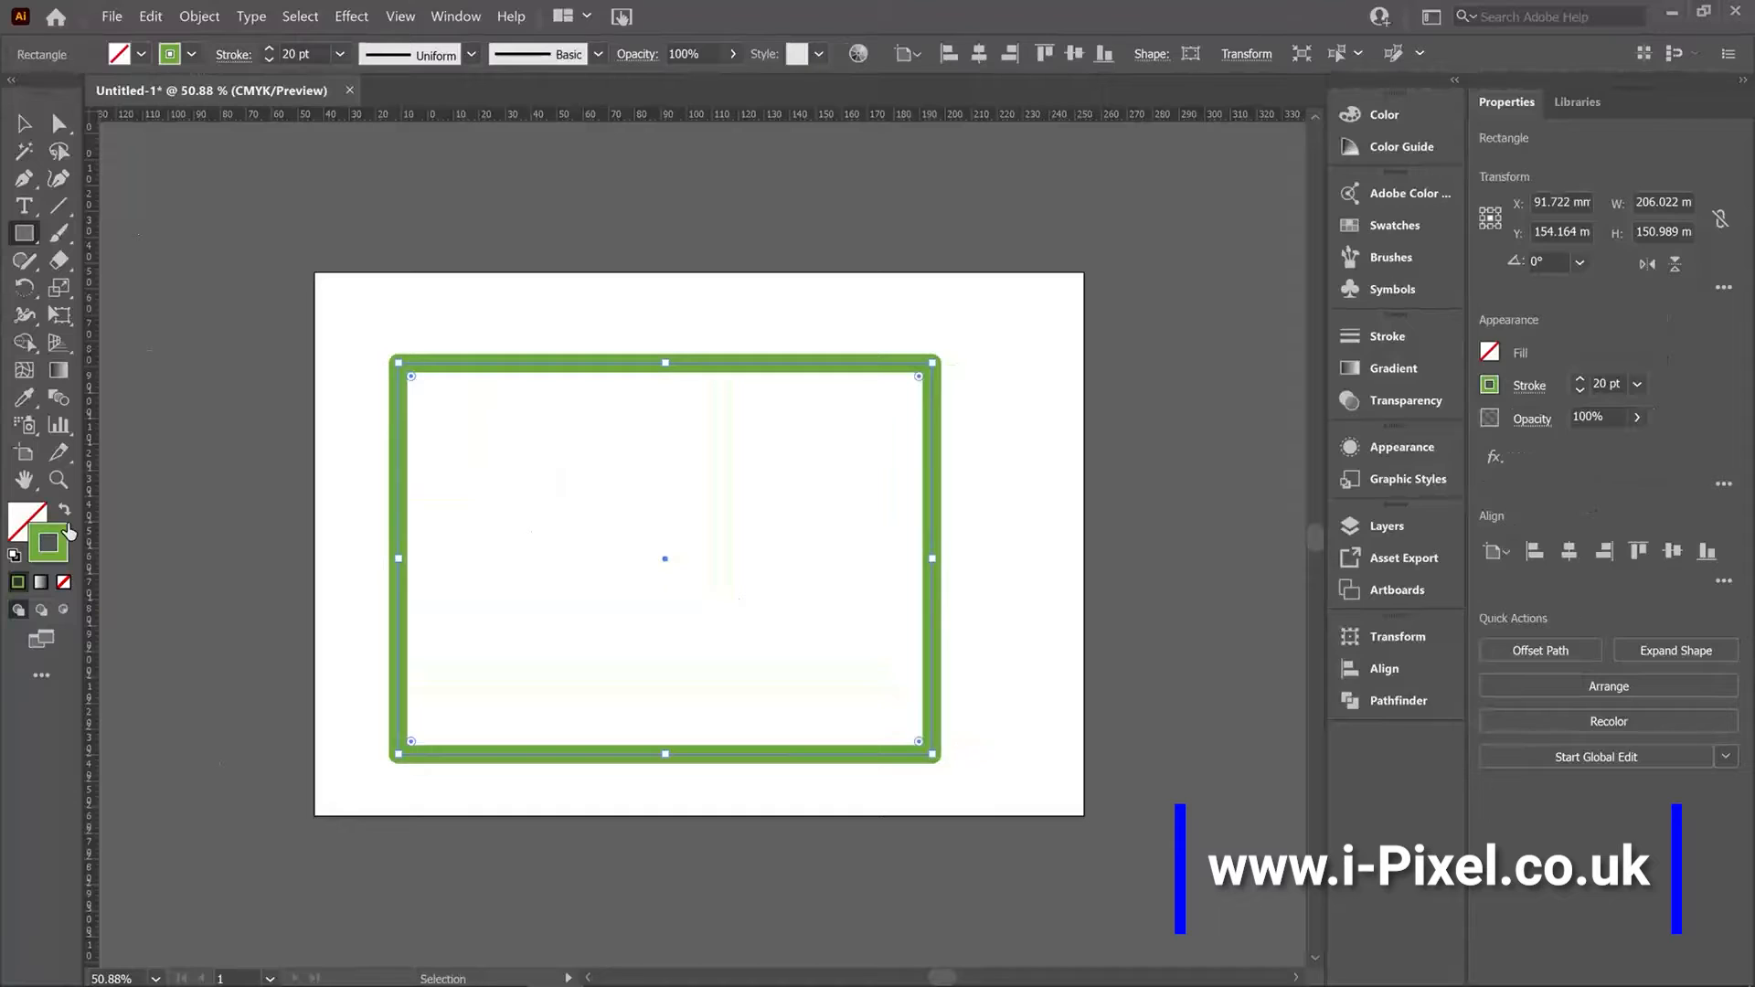
pyautogui.click(64, 509)
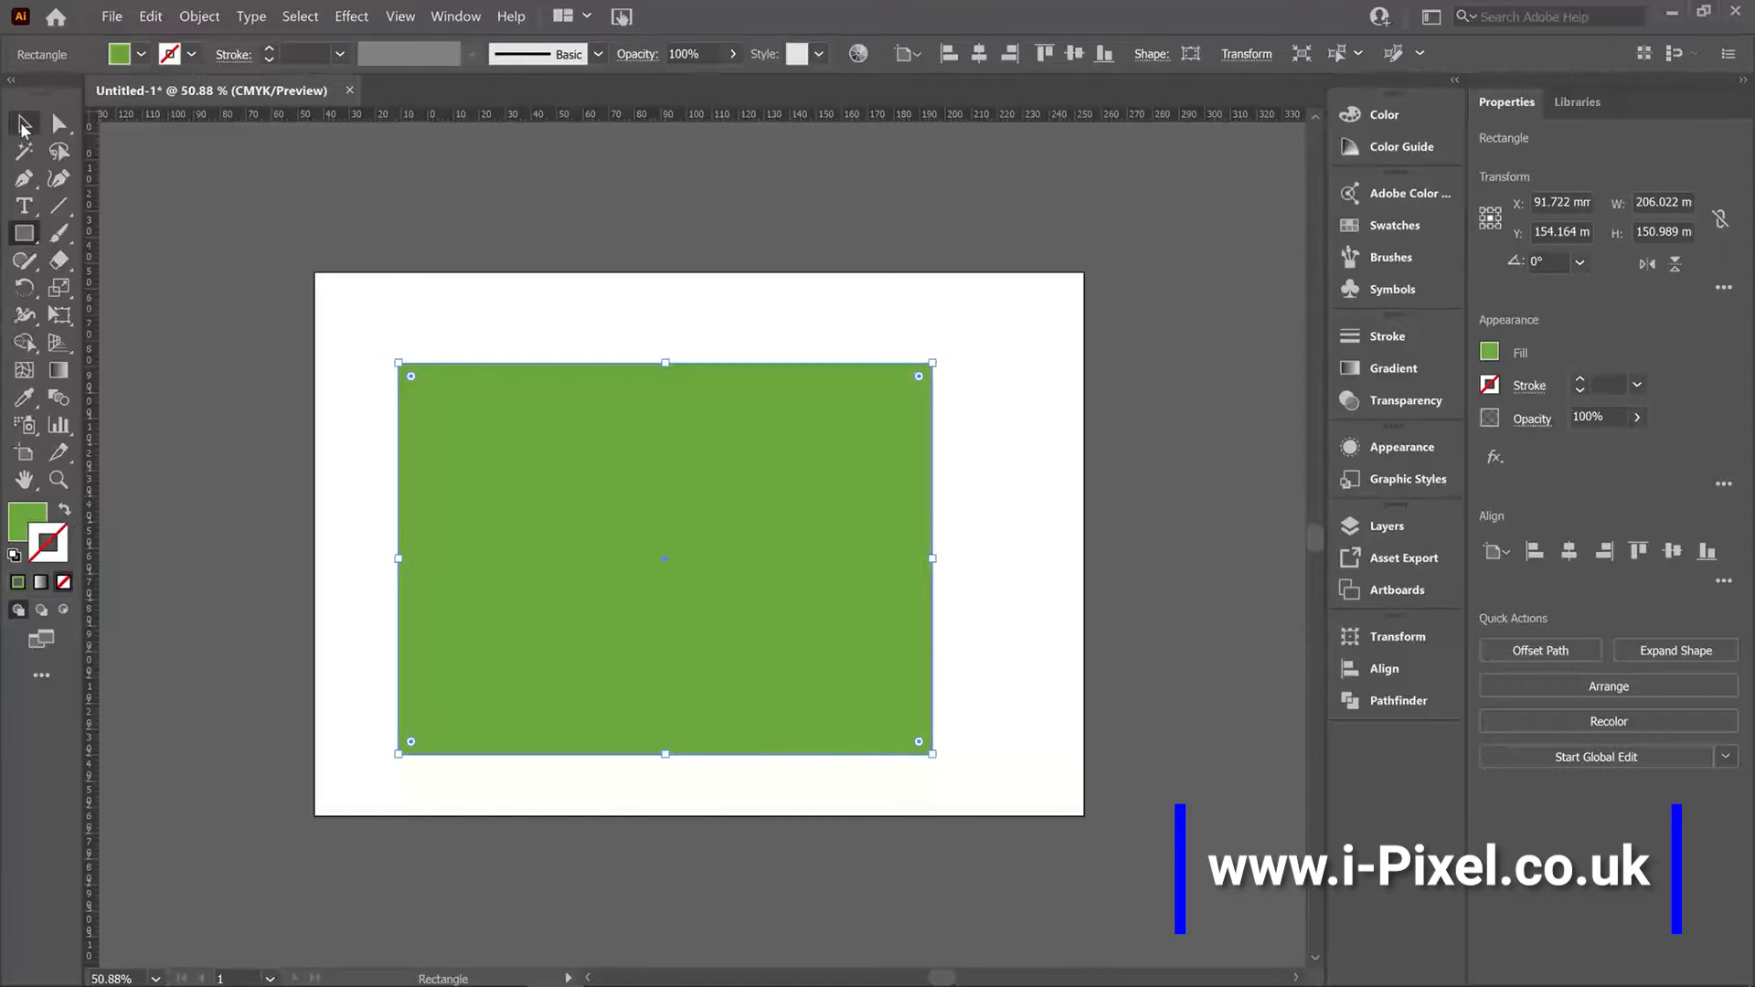
# Switch to the Selection tool and move the rectangle slightly up and to the right.
pyautogui.click(21, 125)
pyautogui.click(592, 278)
pyautogui.moveTo(726, 458); pyautogui.dragTo(748, 437)
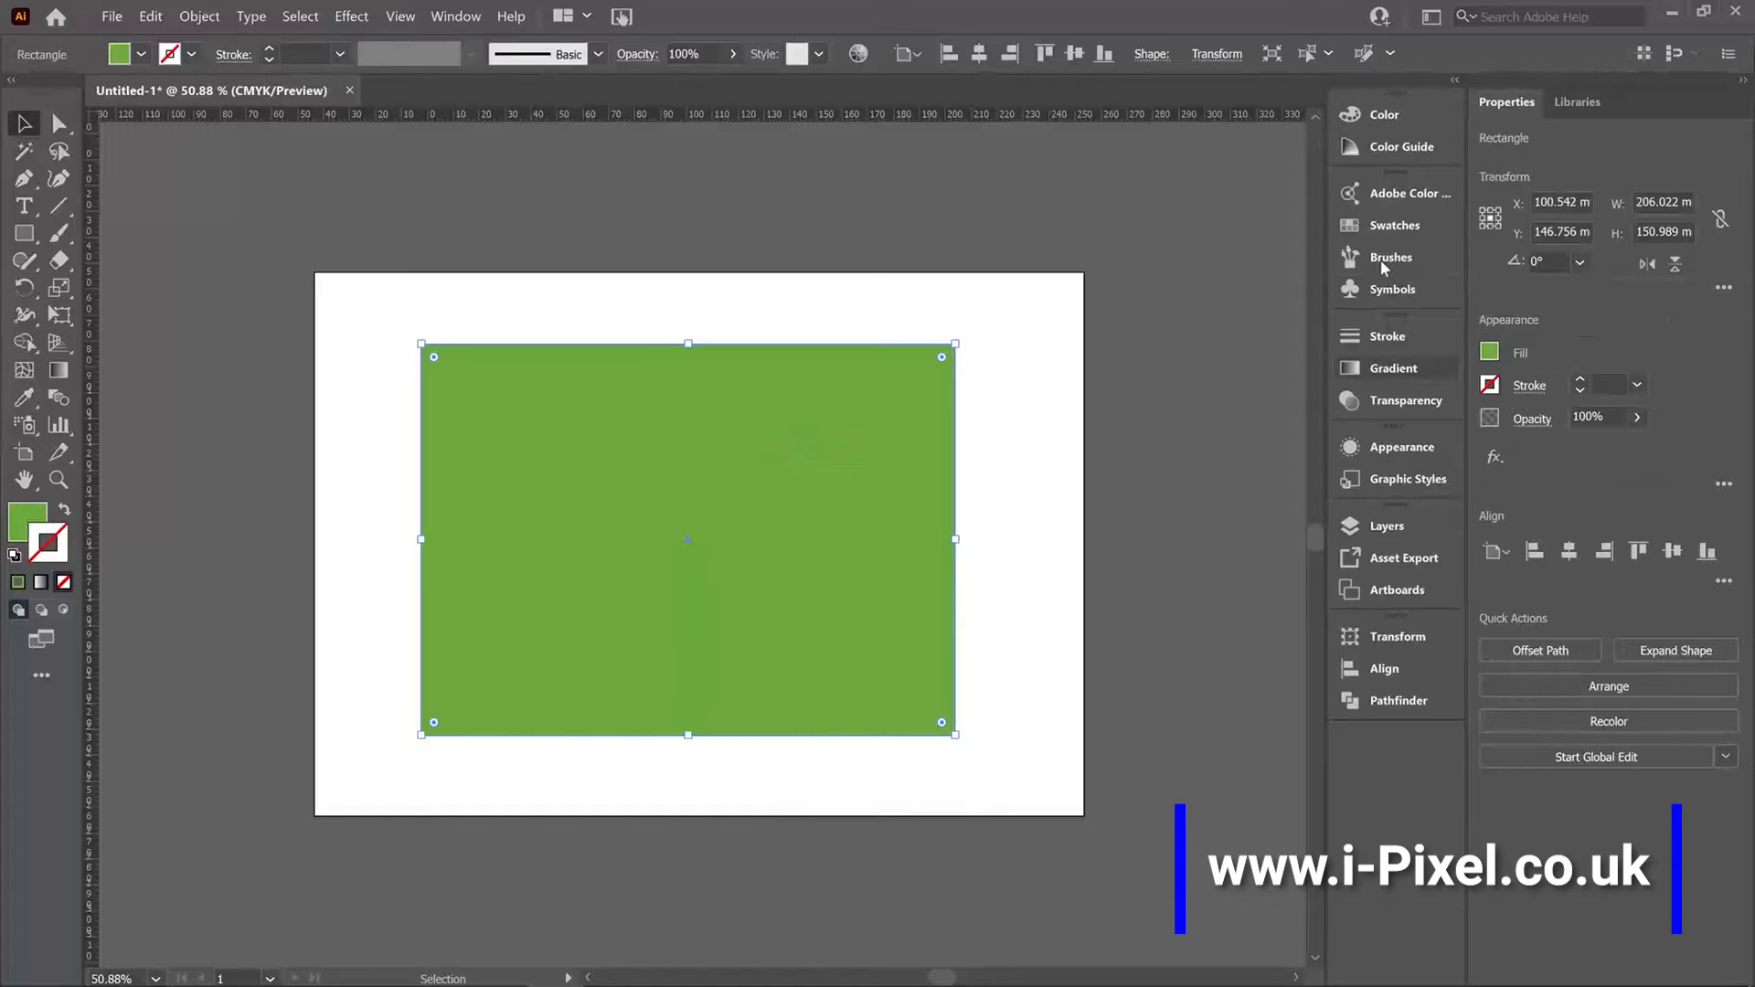
# Apply the default white-to-black gradient to the rectangle's fill and set its stroke to none.
pyautogui.click(1385, 374)
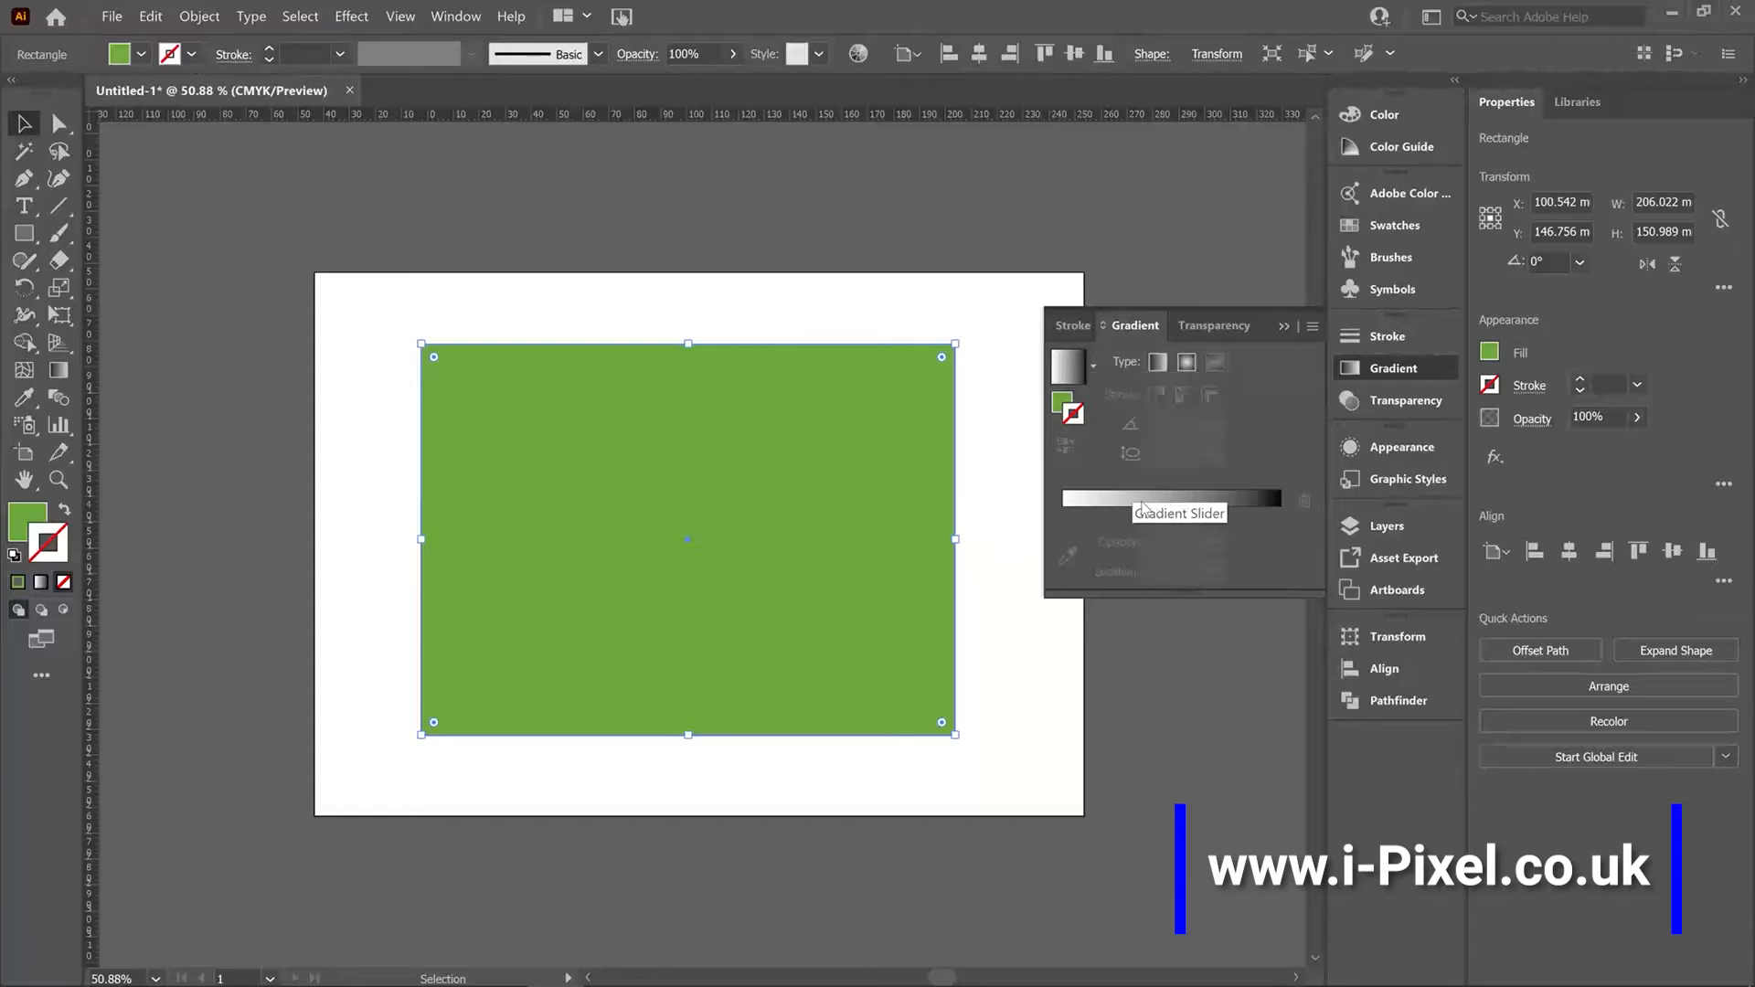
pyautogui.click(1112, 457)
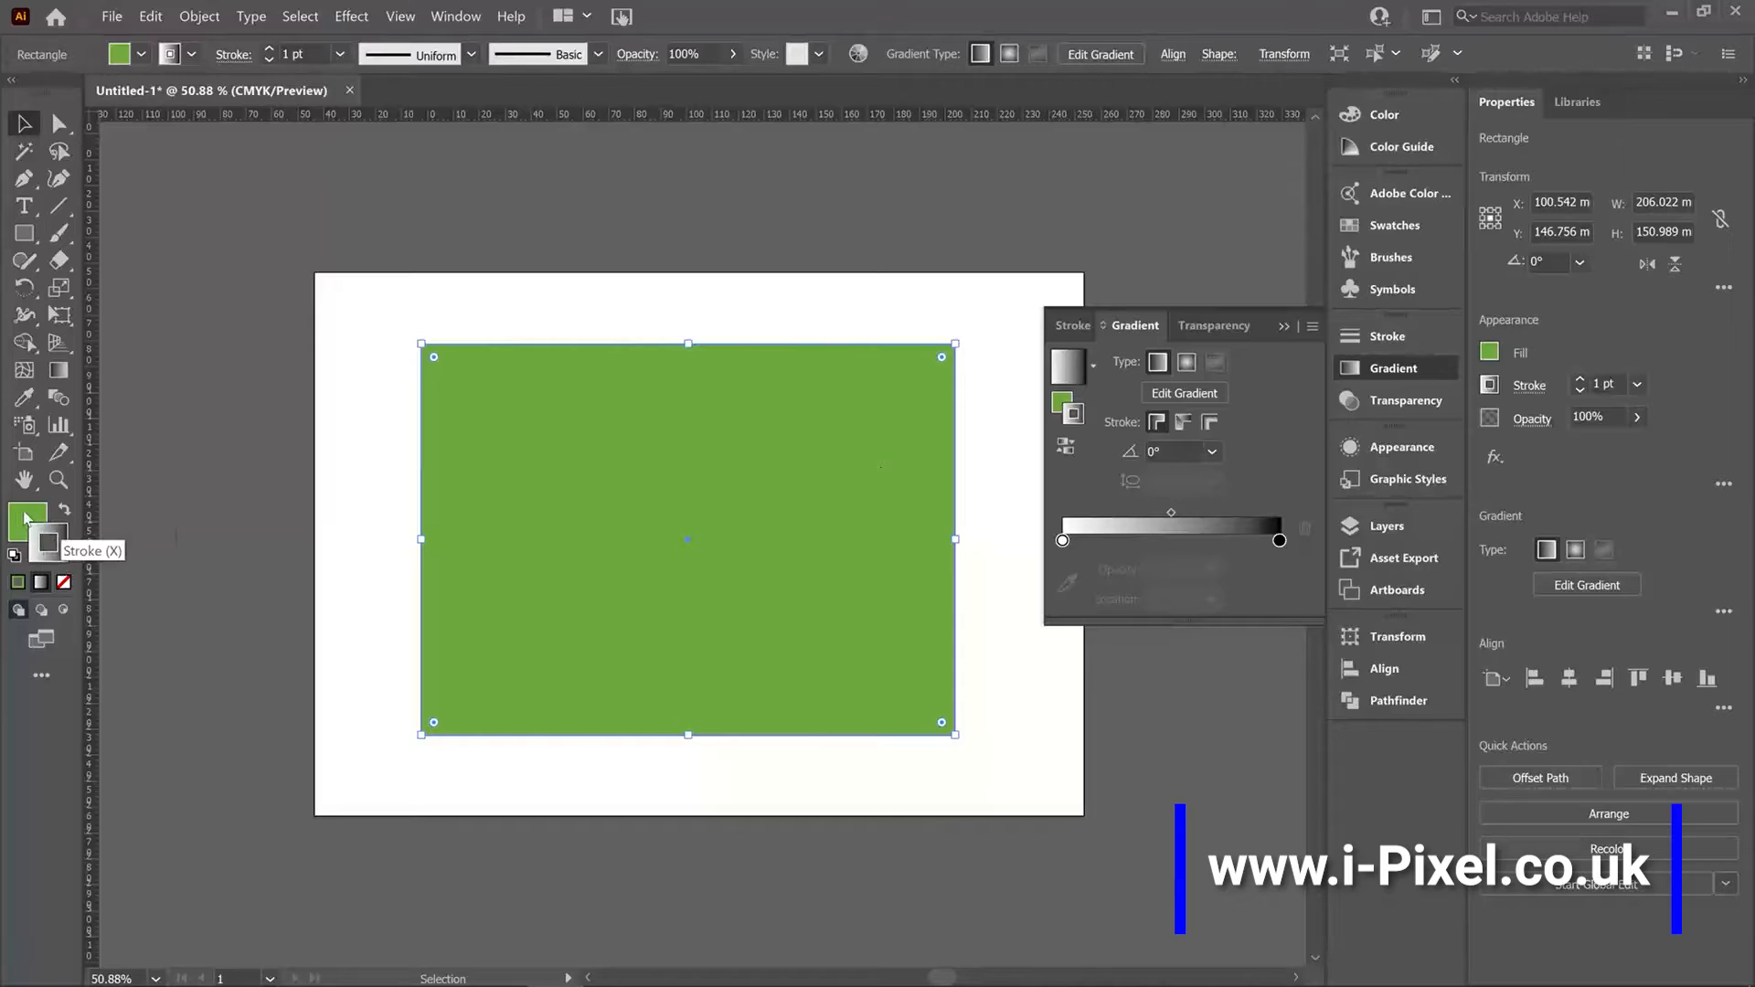
pyautogui.click(51, 541)
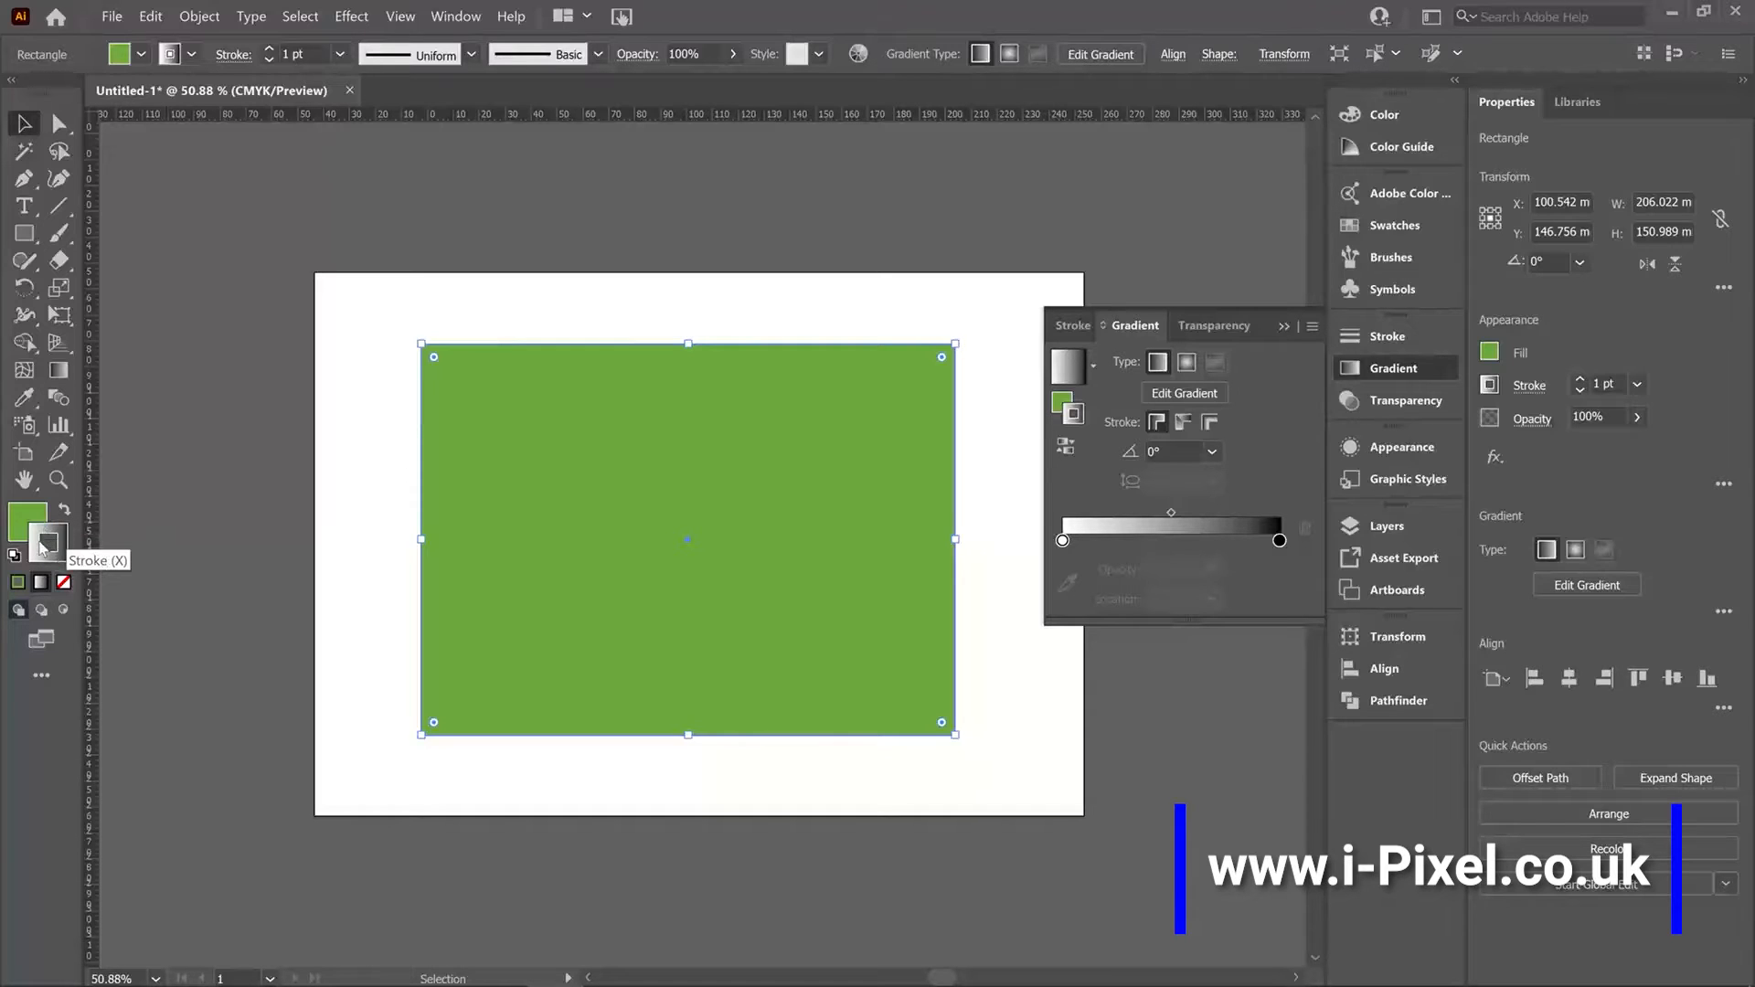
pyautogui.click(63, 510)
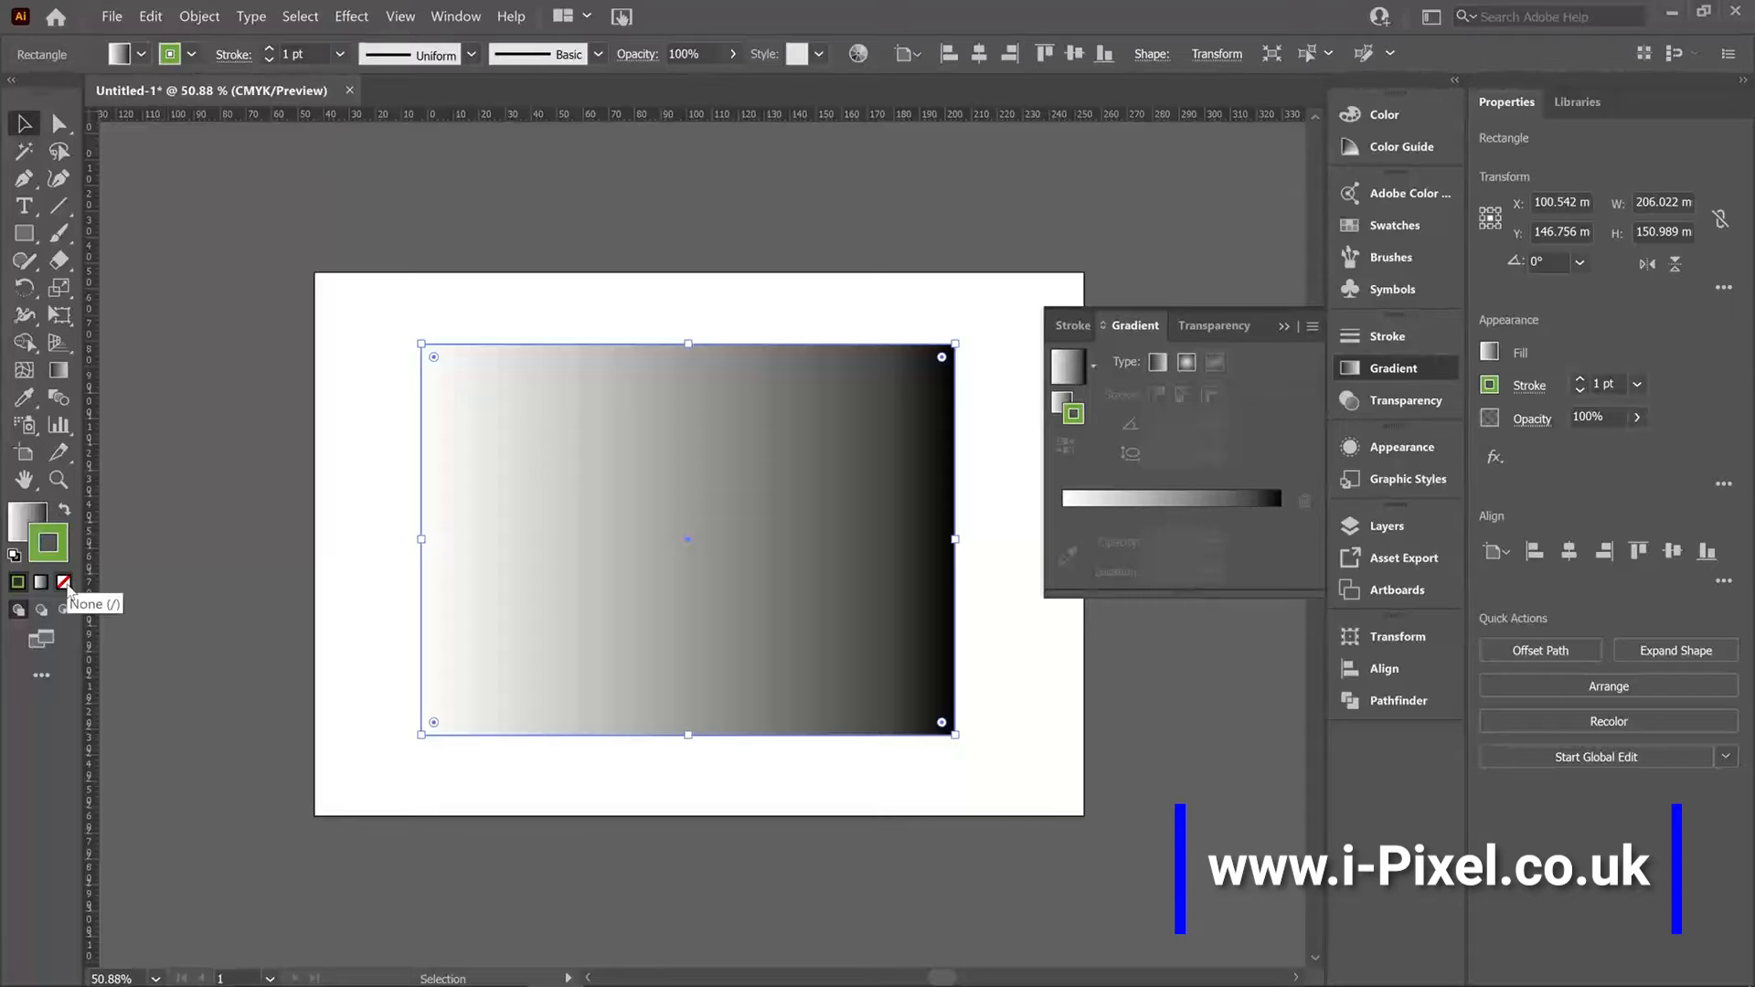
pyautogui.click(64, 585)
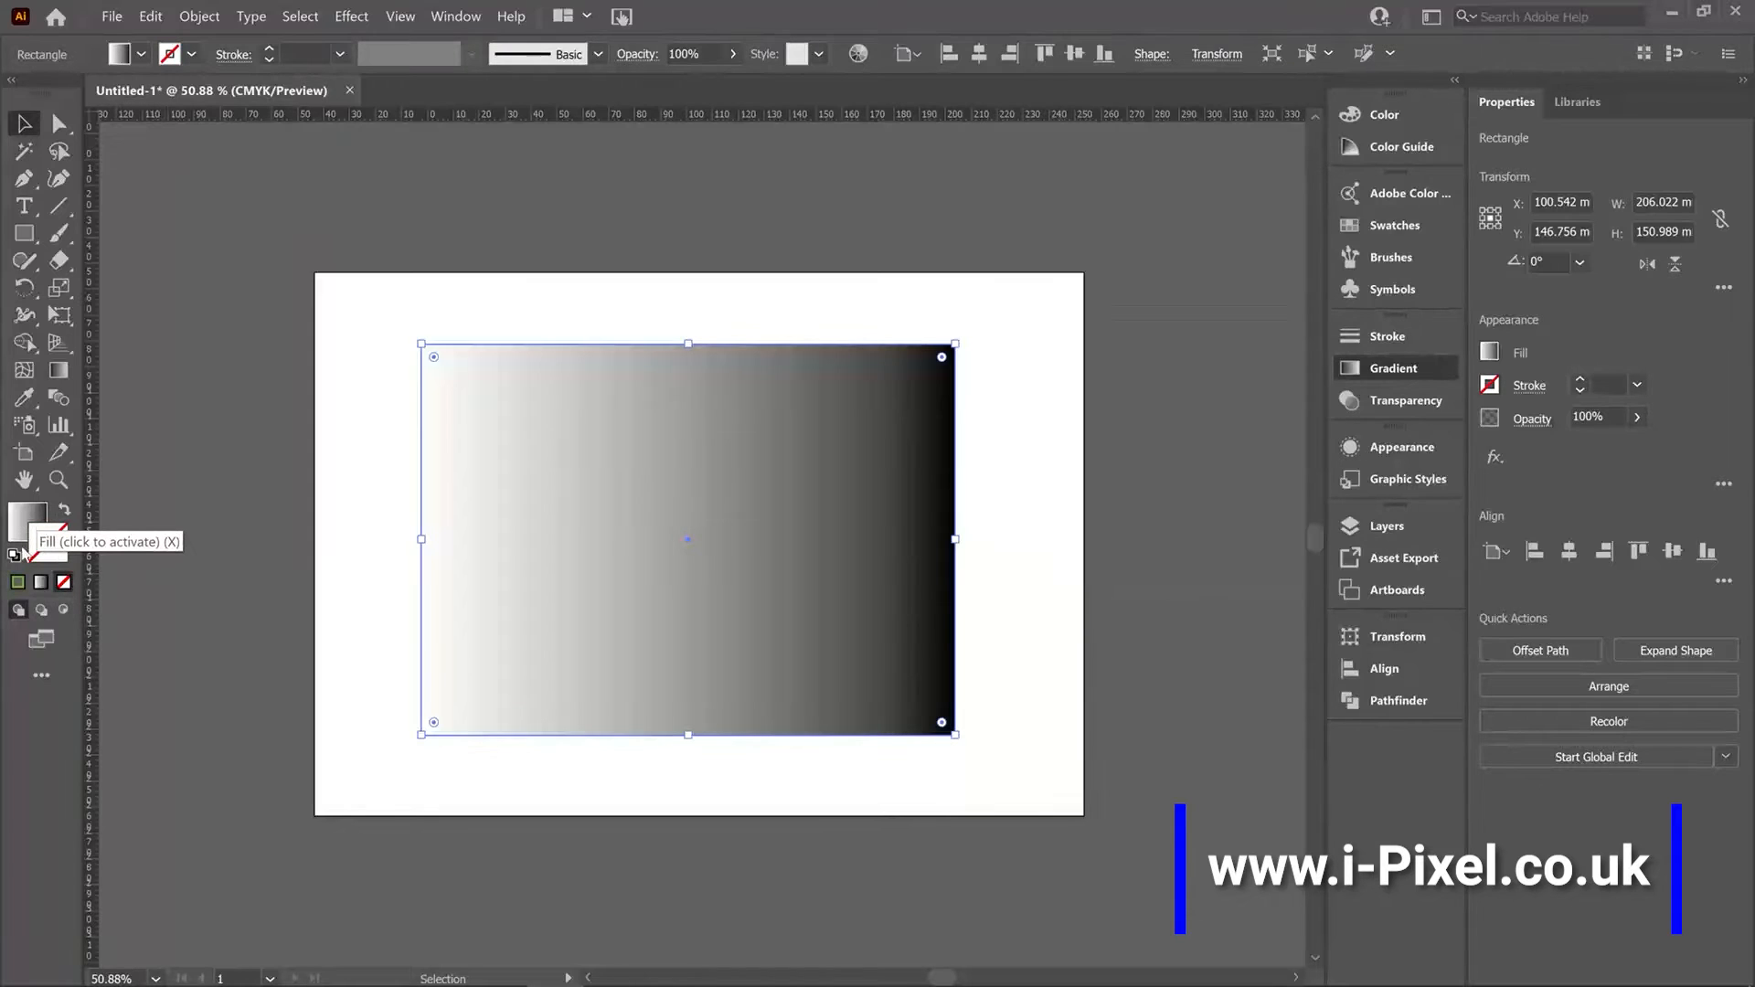
# Preview the radial and freeform gradient types on the rectangle before switching back to linear.
pyautogui.click(38, 518)
pyautogui.click(1391, 370)
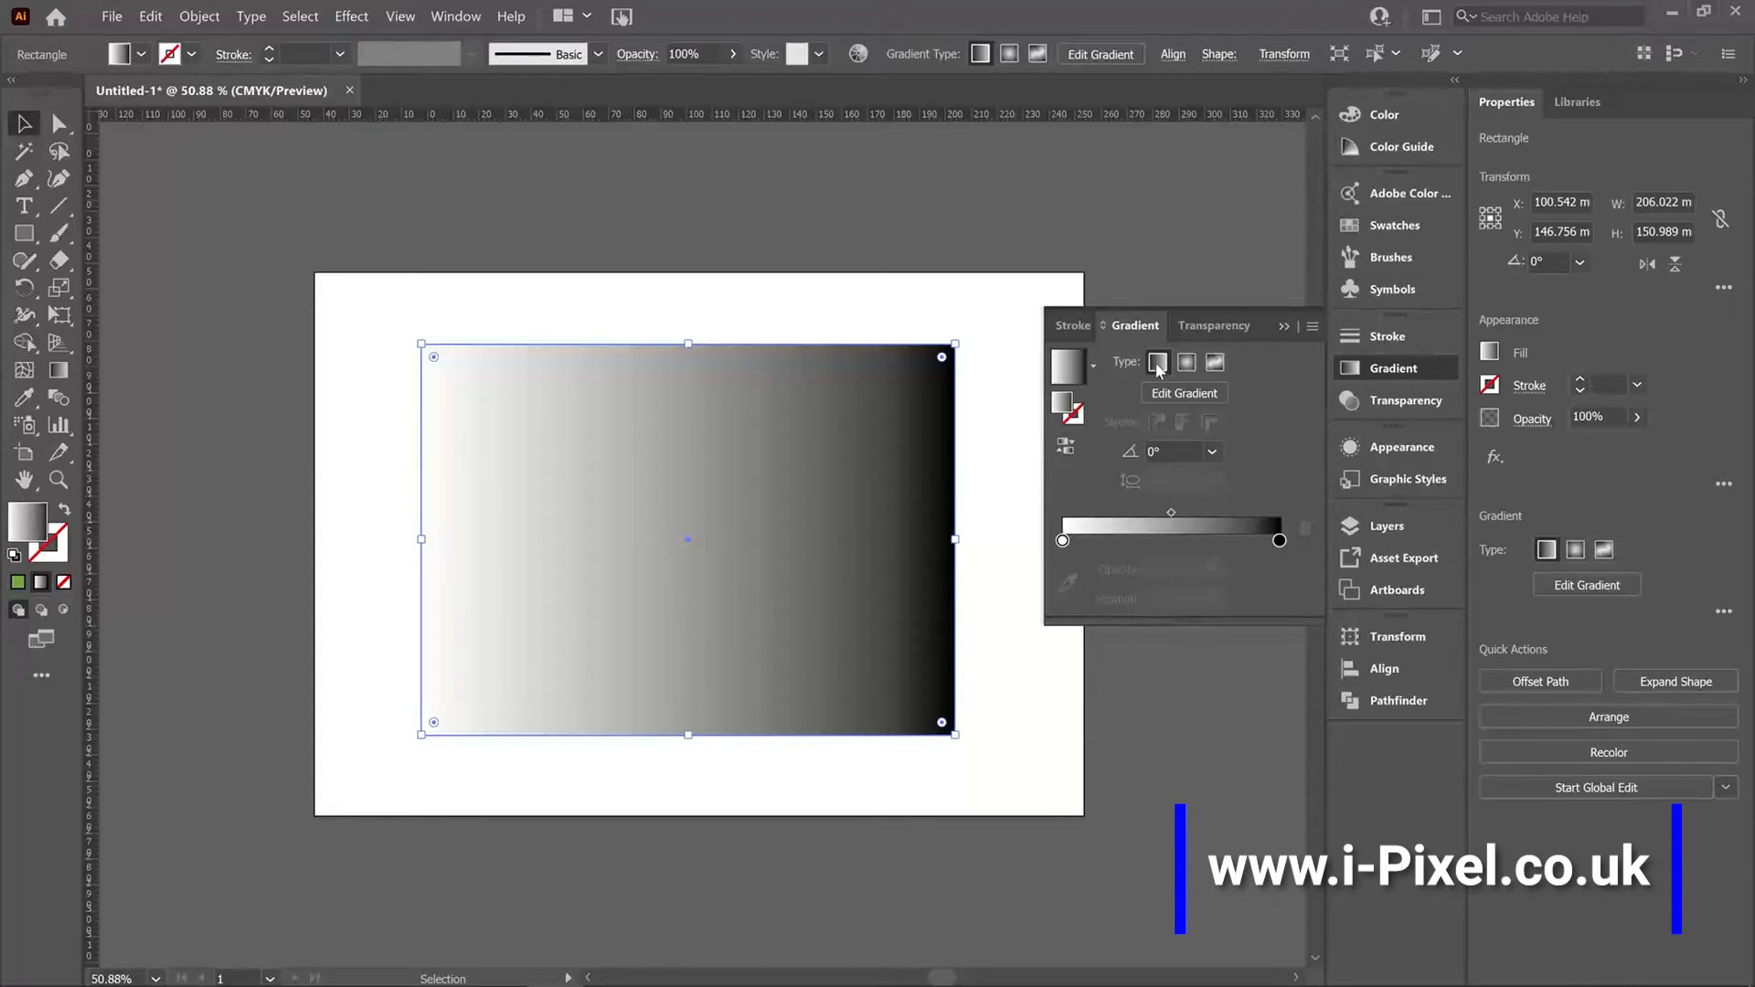
pyautogui.click(1187, 364)
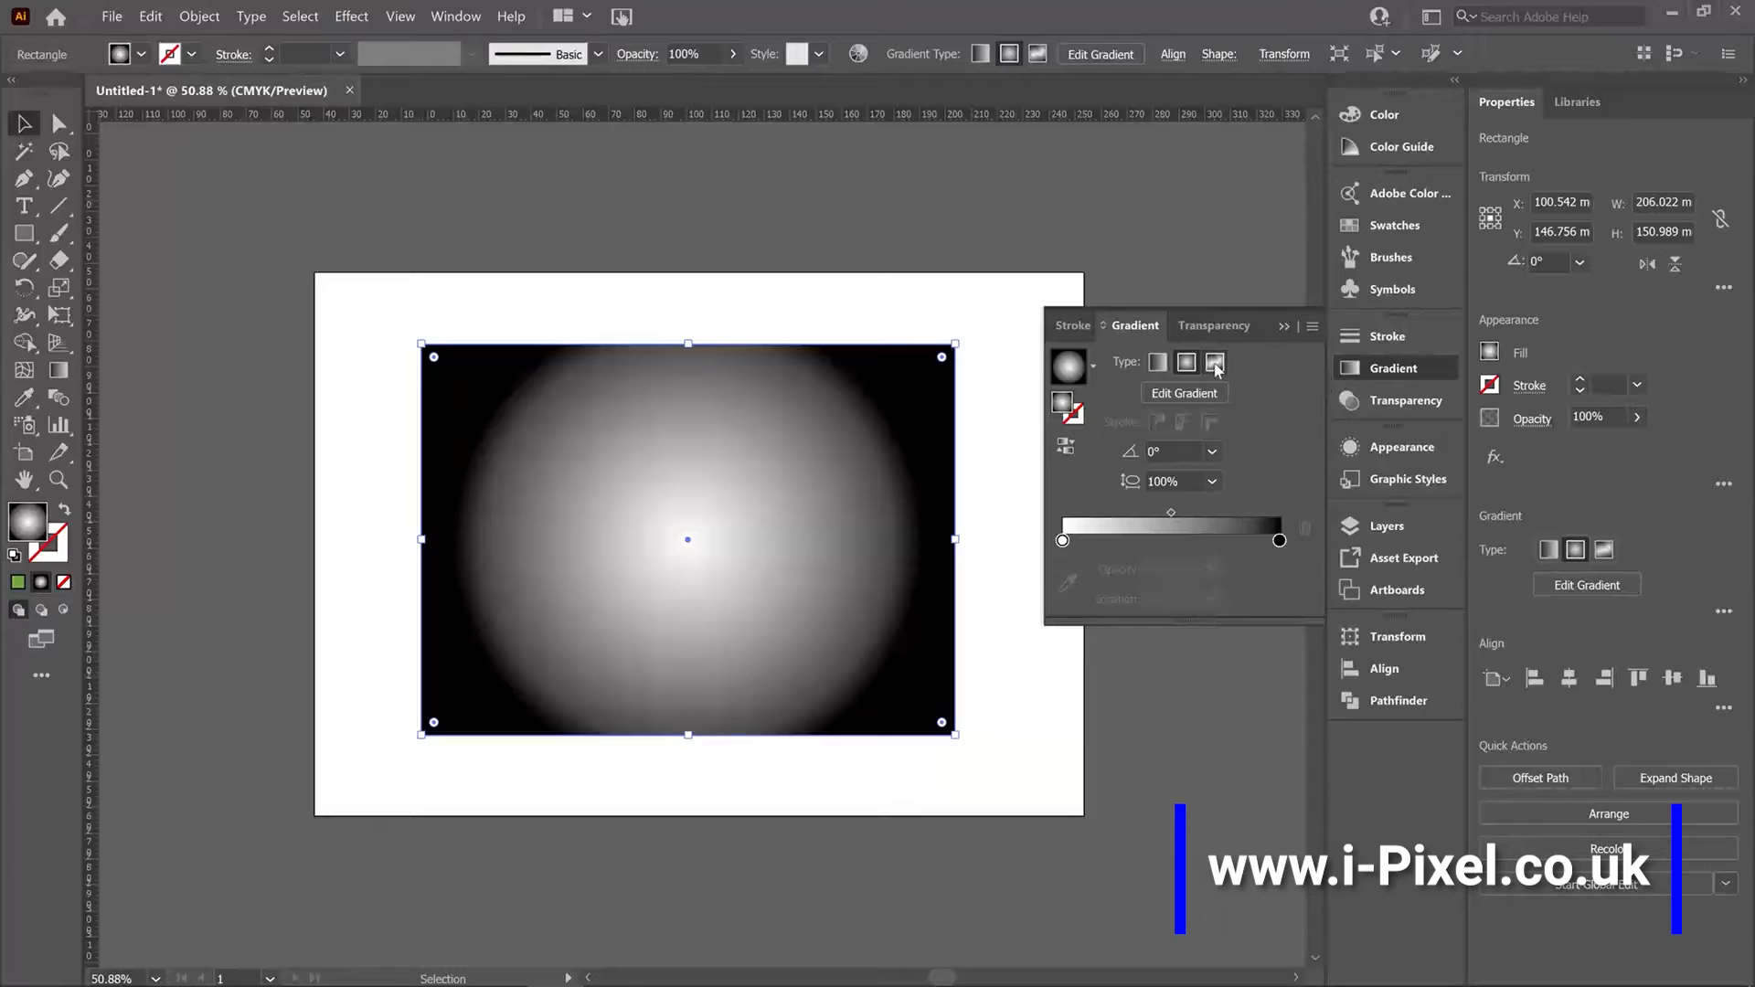
pyautogui.click(1215, 366)
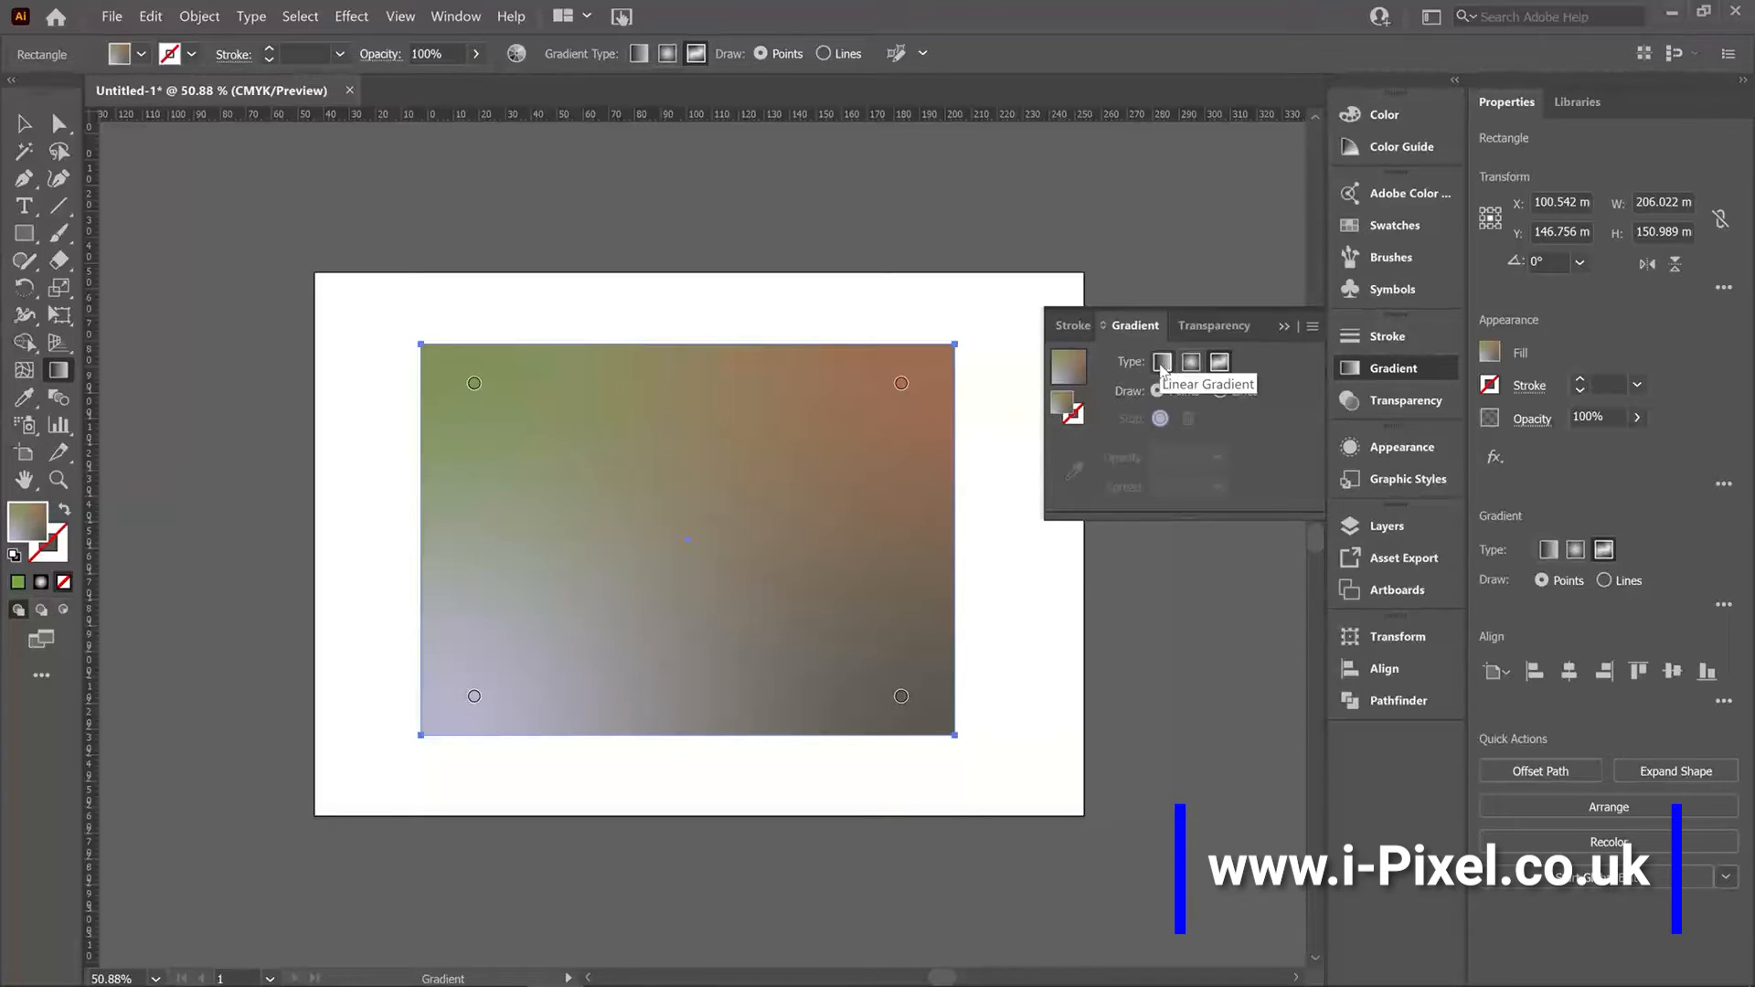
pyautogui.click(1159, 362)
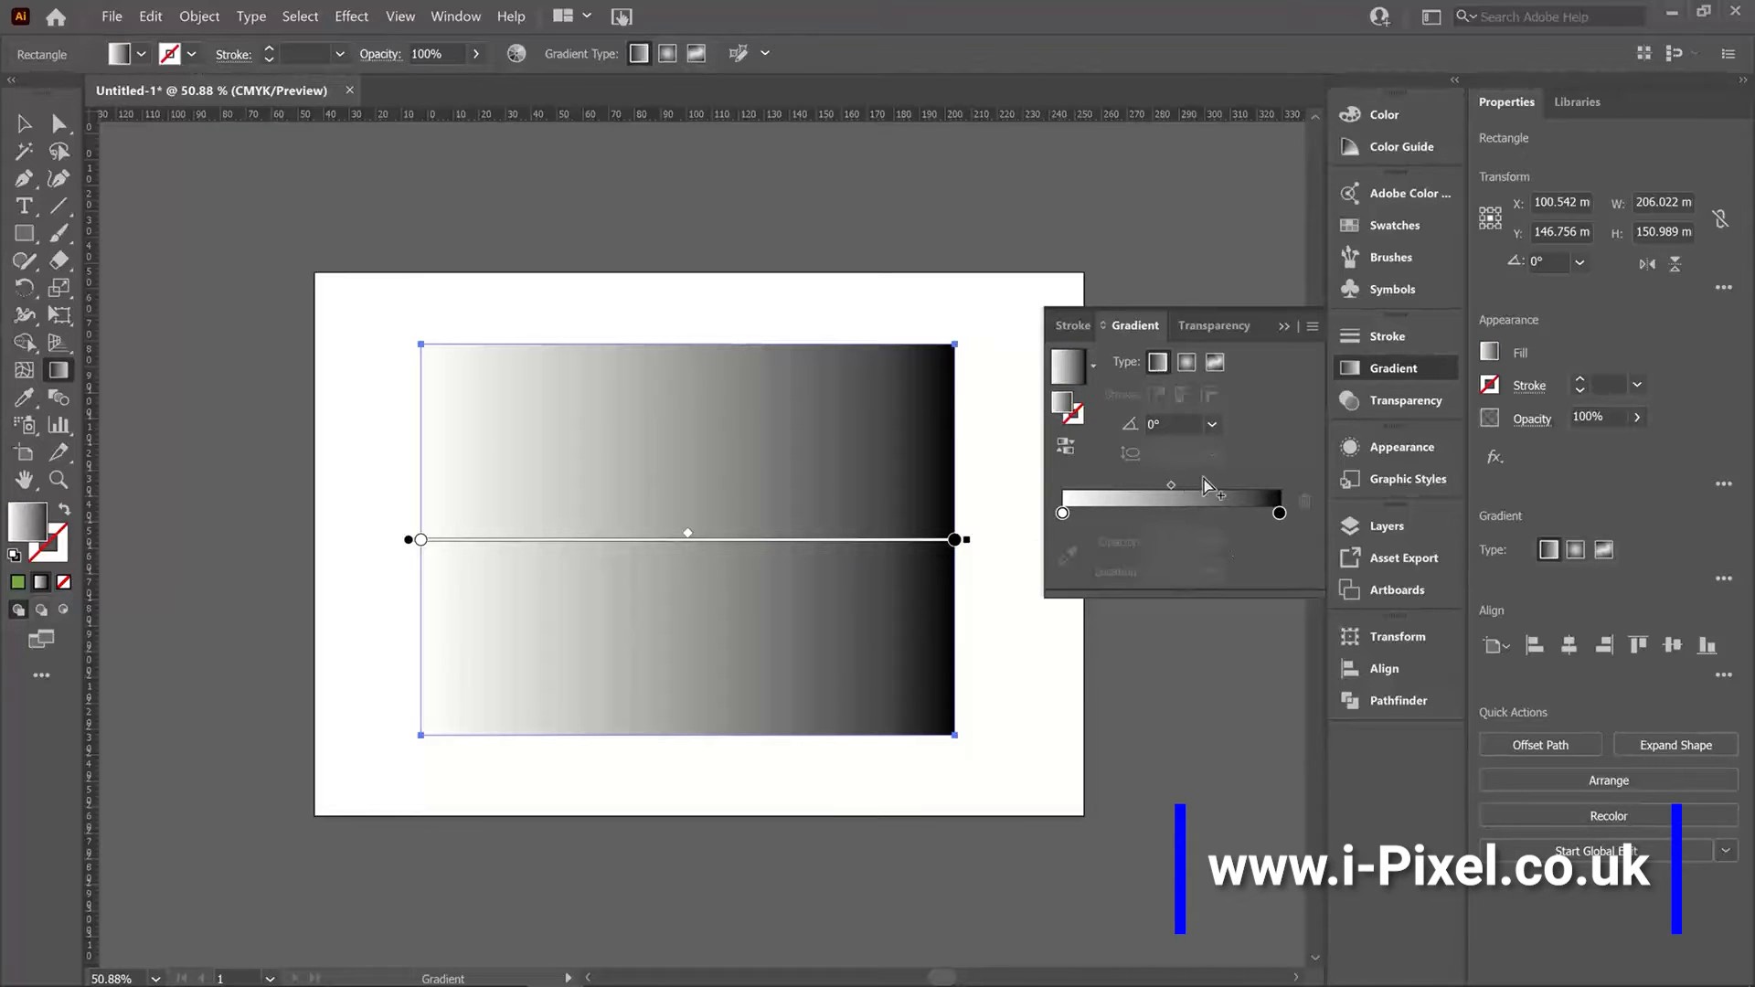
# Set the gradient's right end stop to the dark red swatch.
pyautogui.doubleClick(1279, 514)
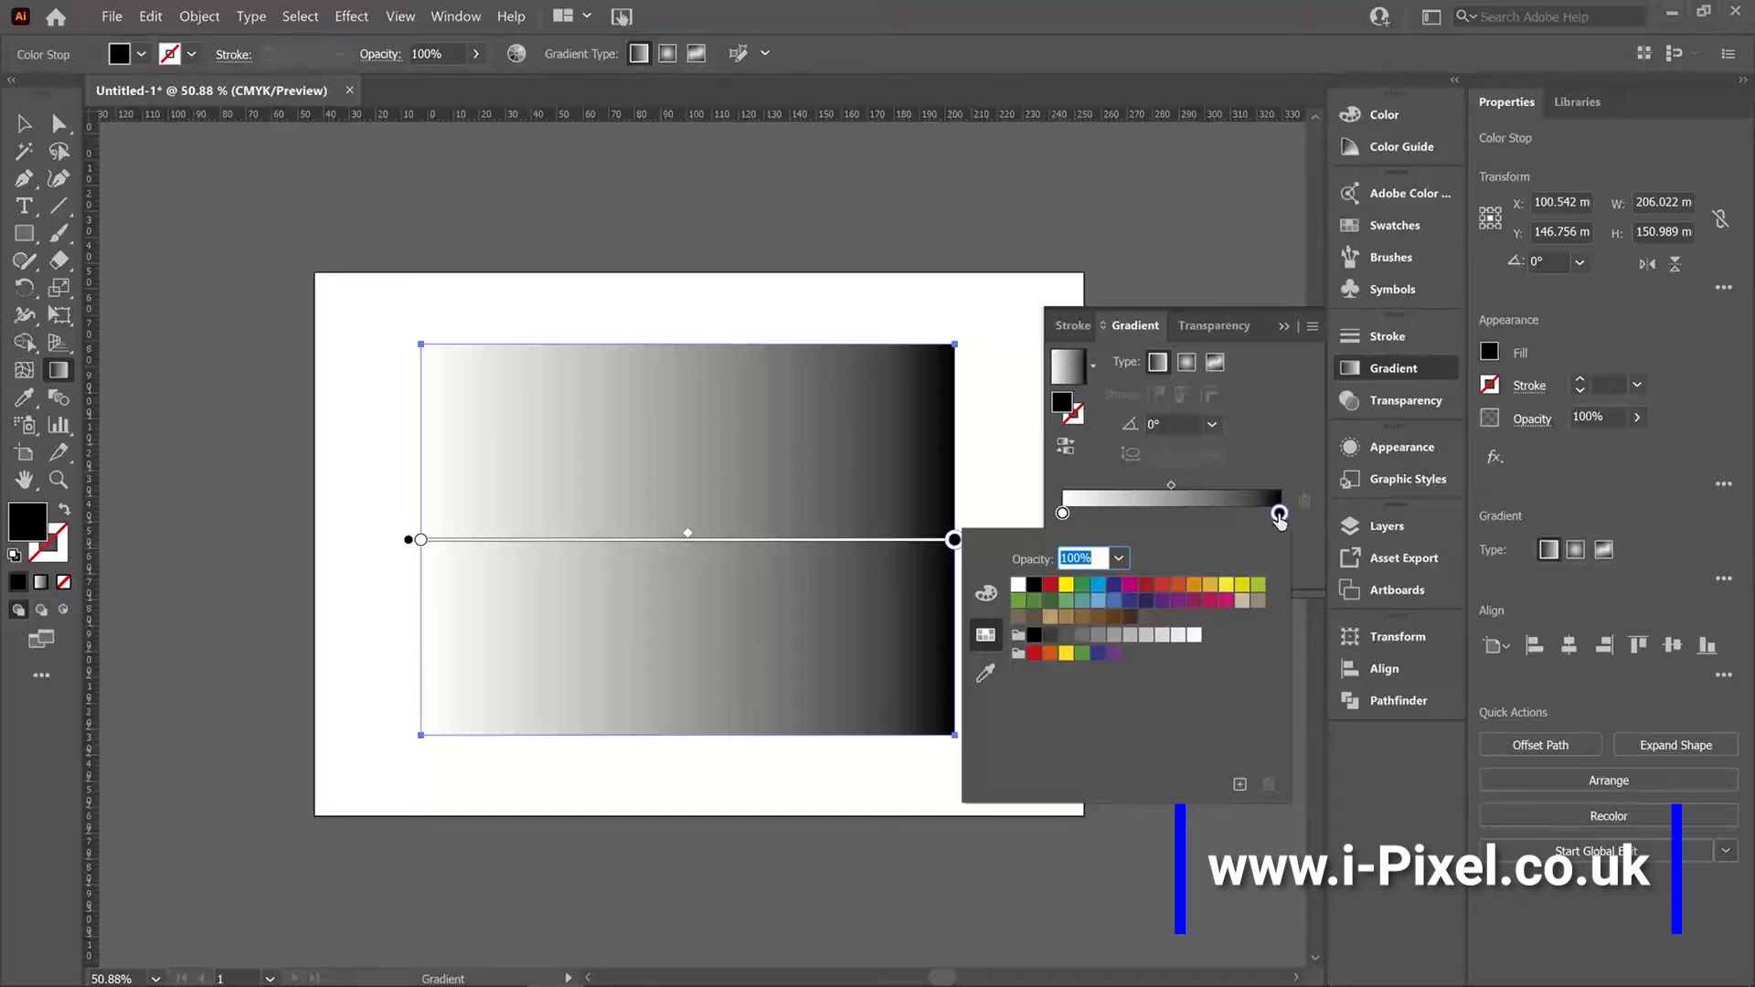
pyautogui.click(1147, 584)
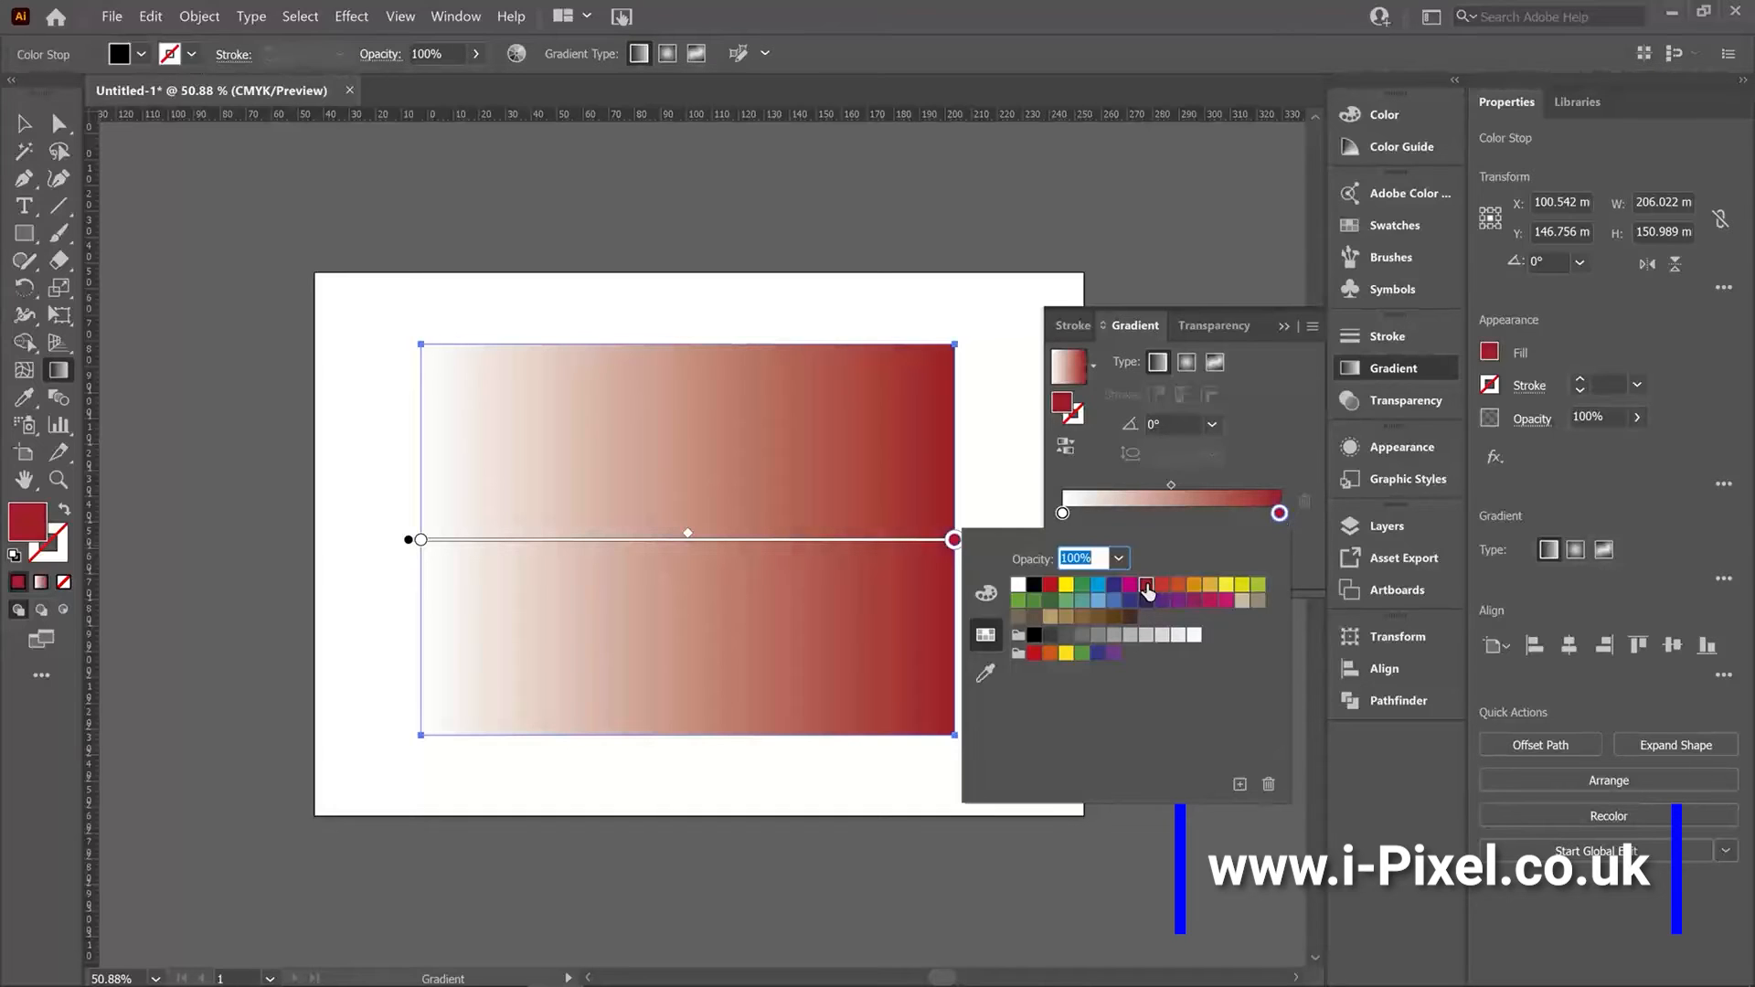
pyautogui.click(1045, 524)
# Set the gradient's left end stop to the golden orange-yellow swatch.
pyautogui.click(1063, 513)
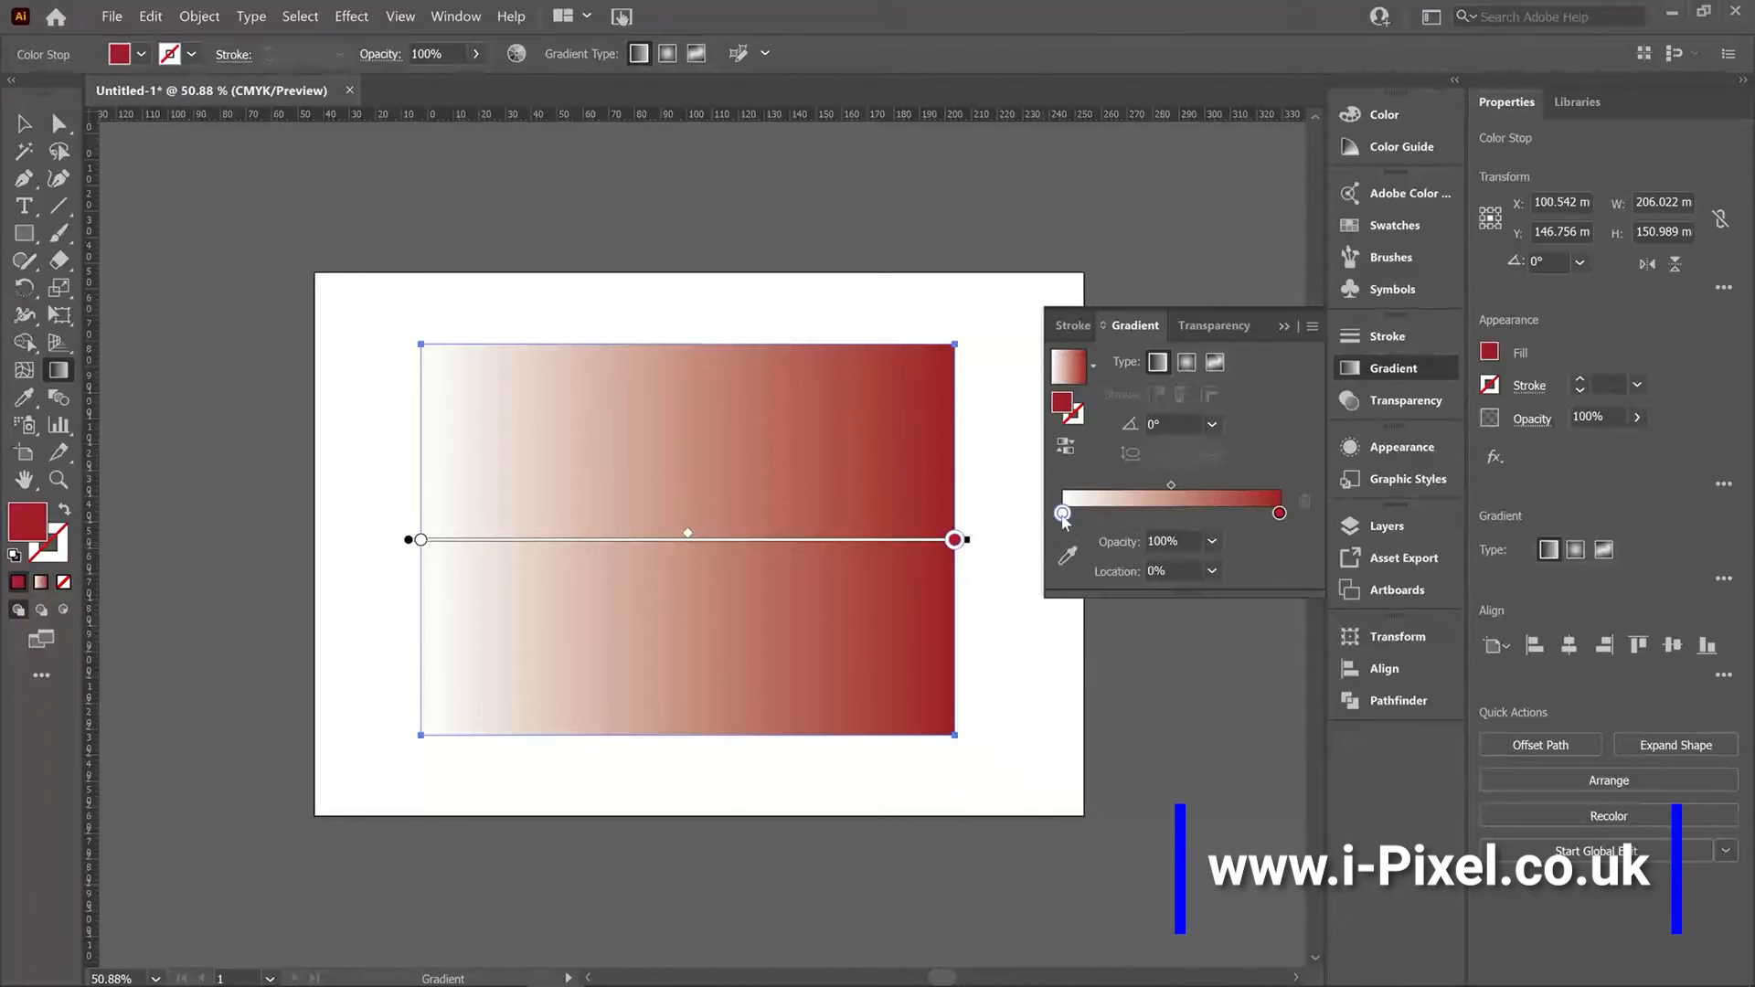
pyautogui.doubleClick(1062, 513)
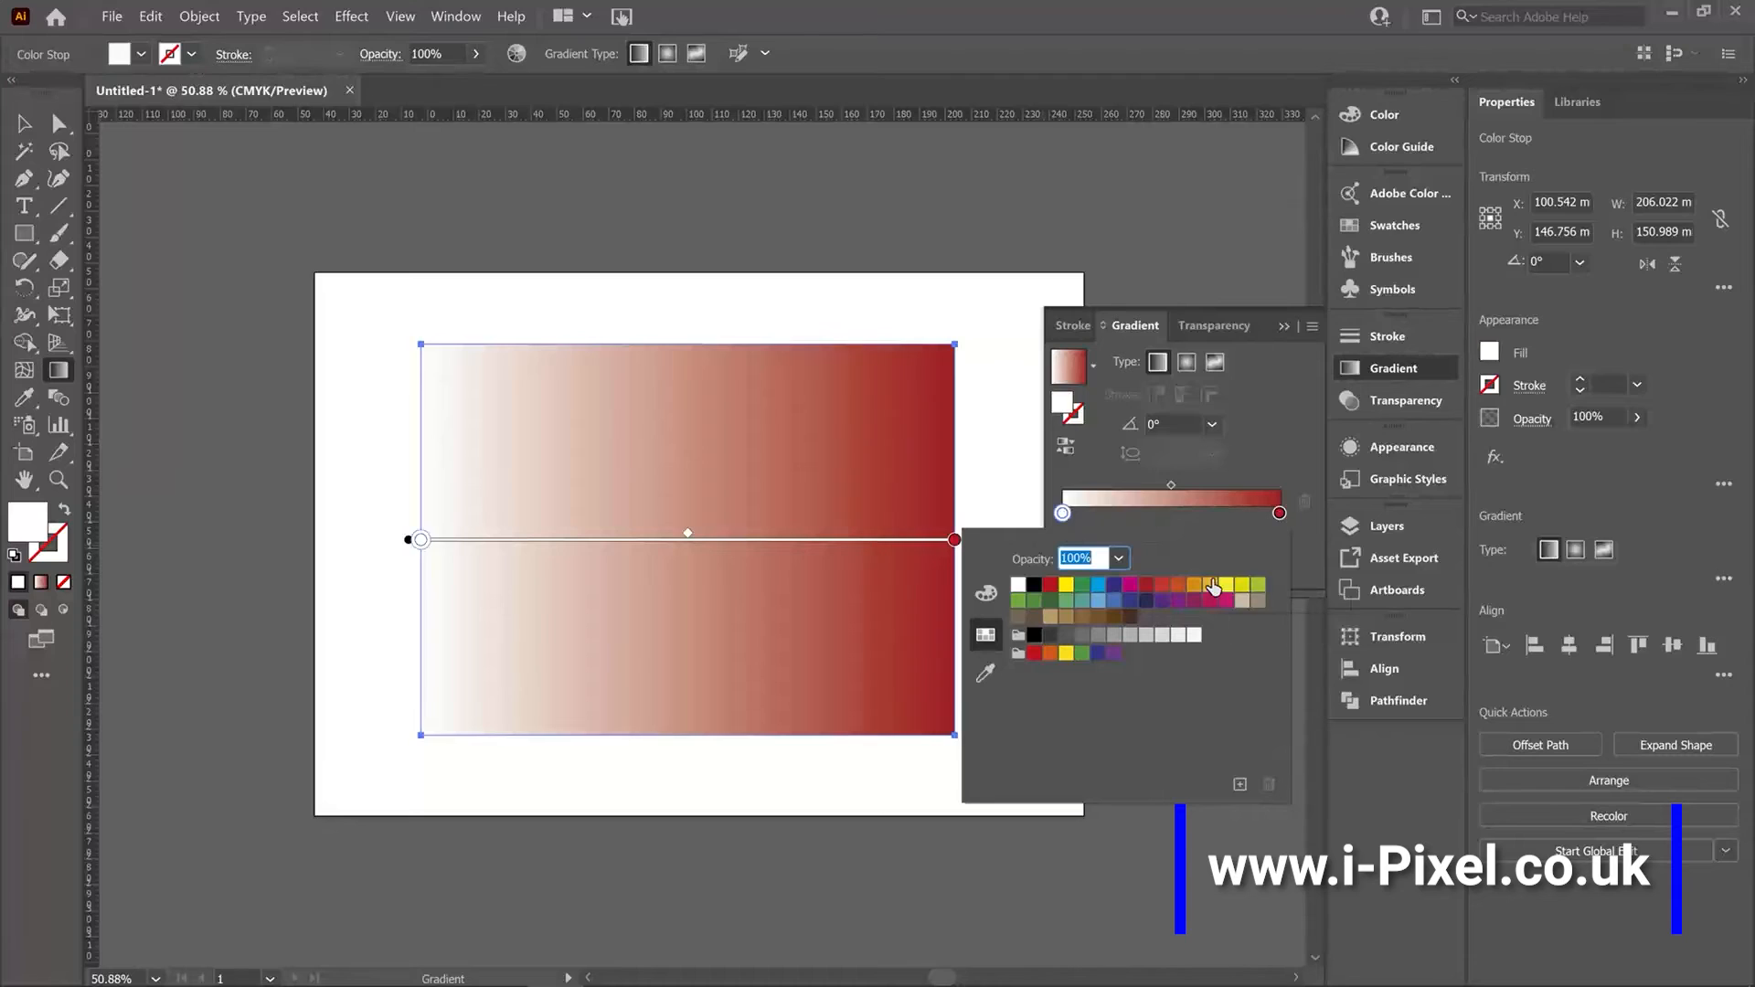
pyautogui.click(1211, 584)
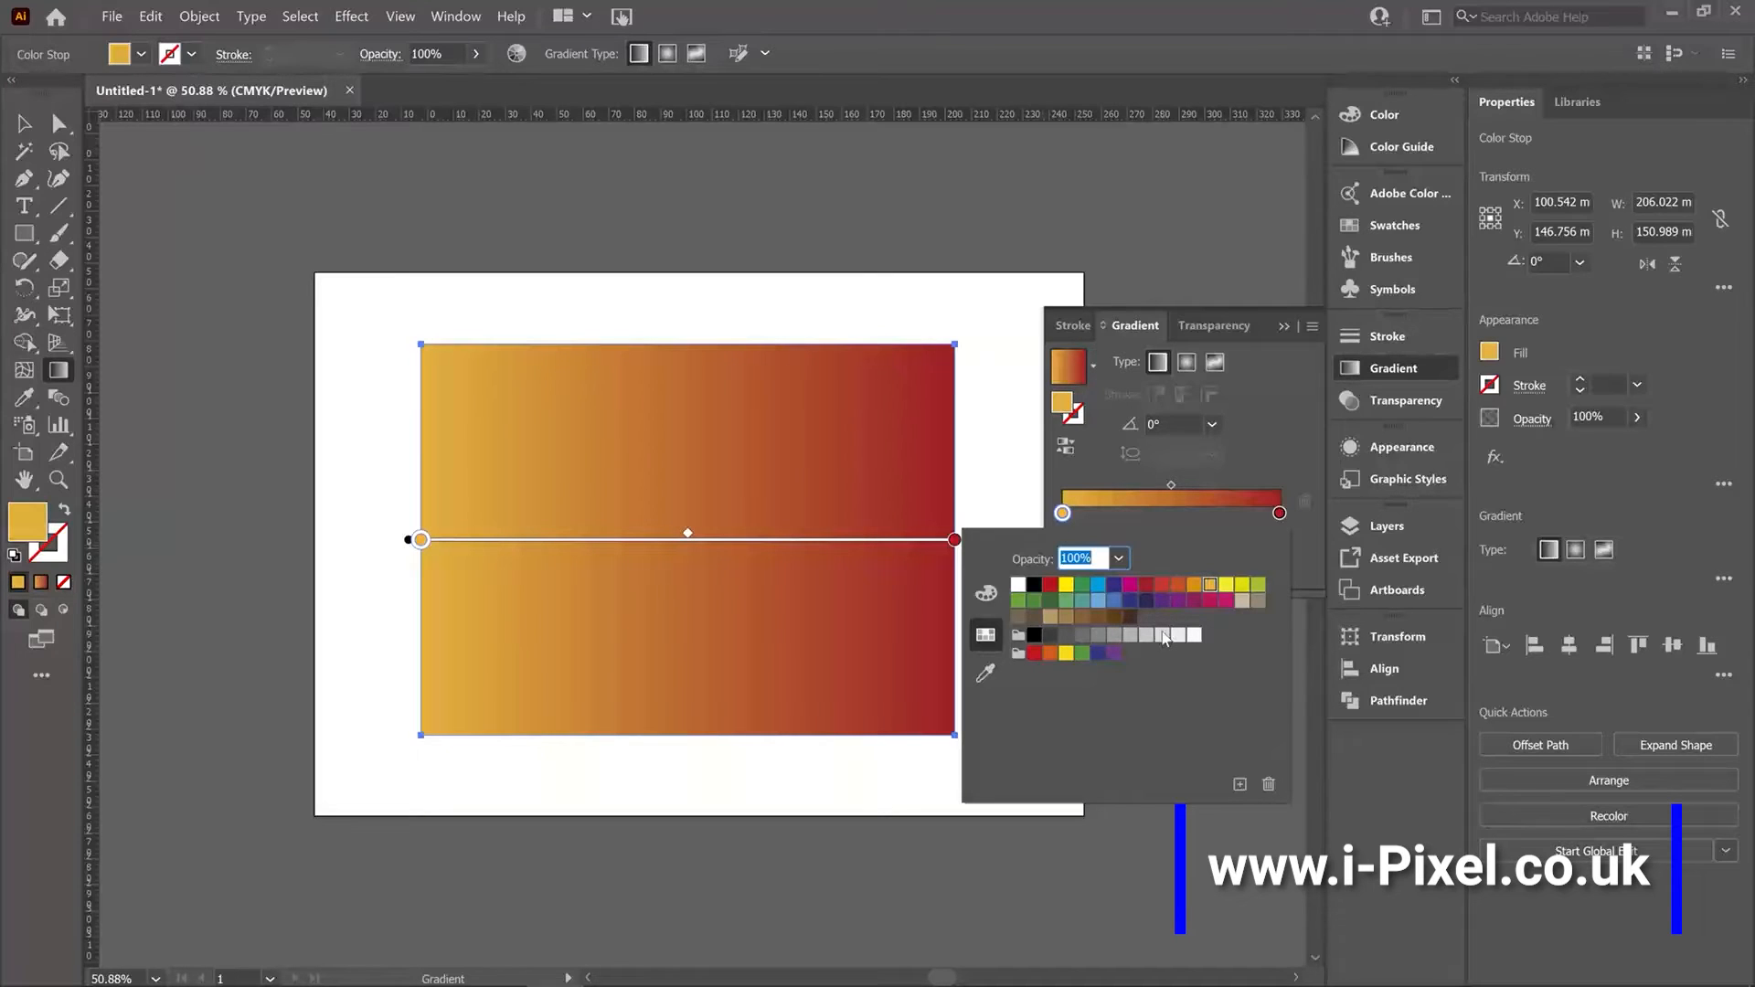
pyautogui.click(1064, 517)
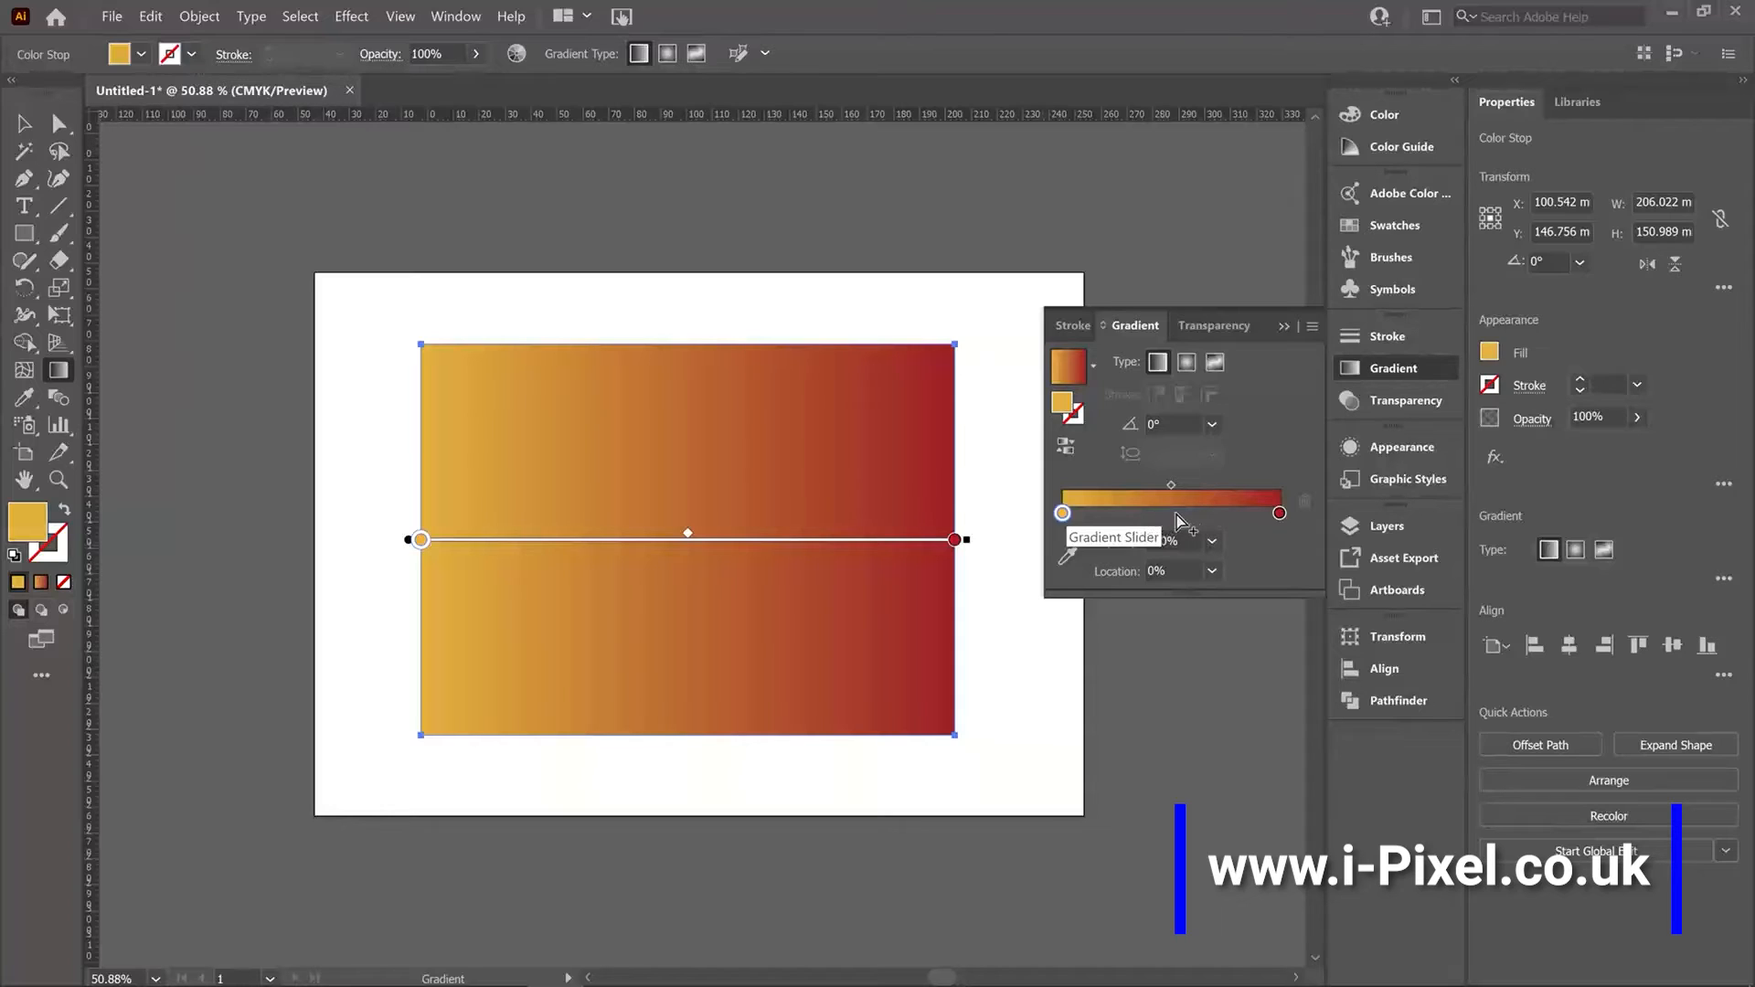
# Add a middle gradient stop at about 51.8% and color it with the bright yellow swatch.
pyautogui.click(1176, 513)
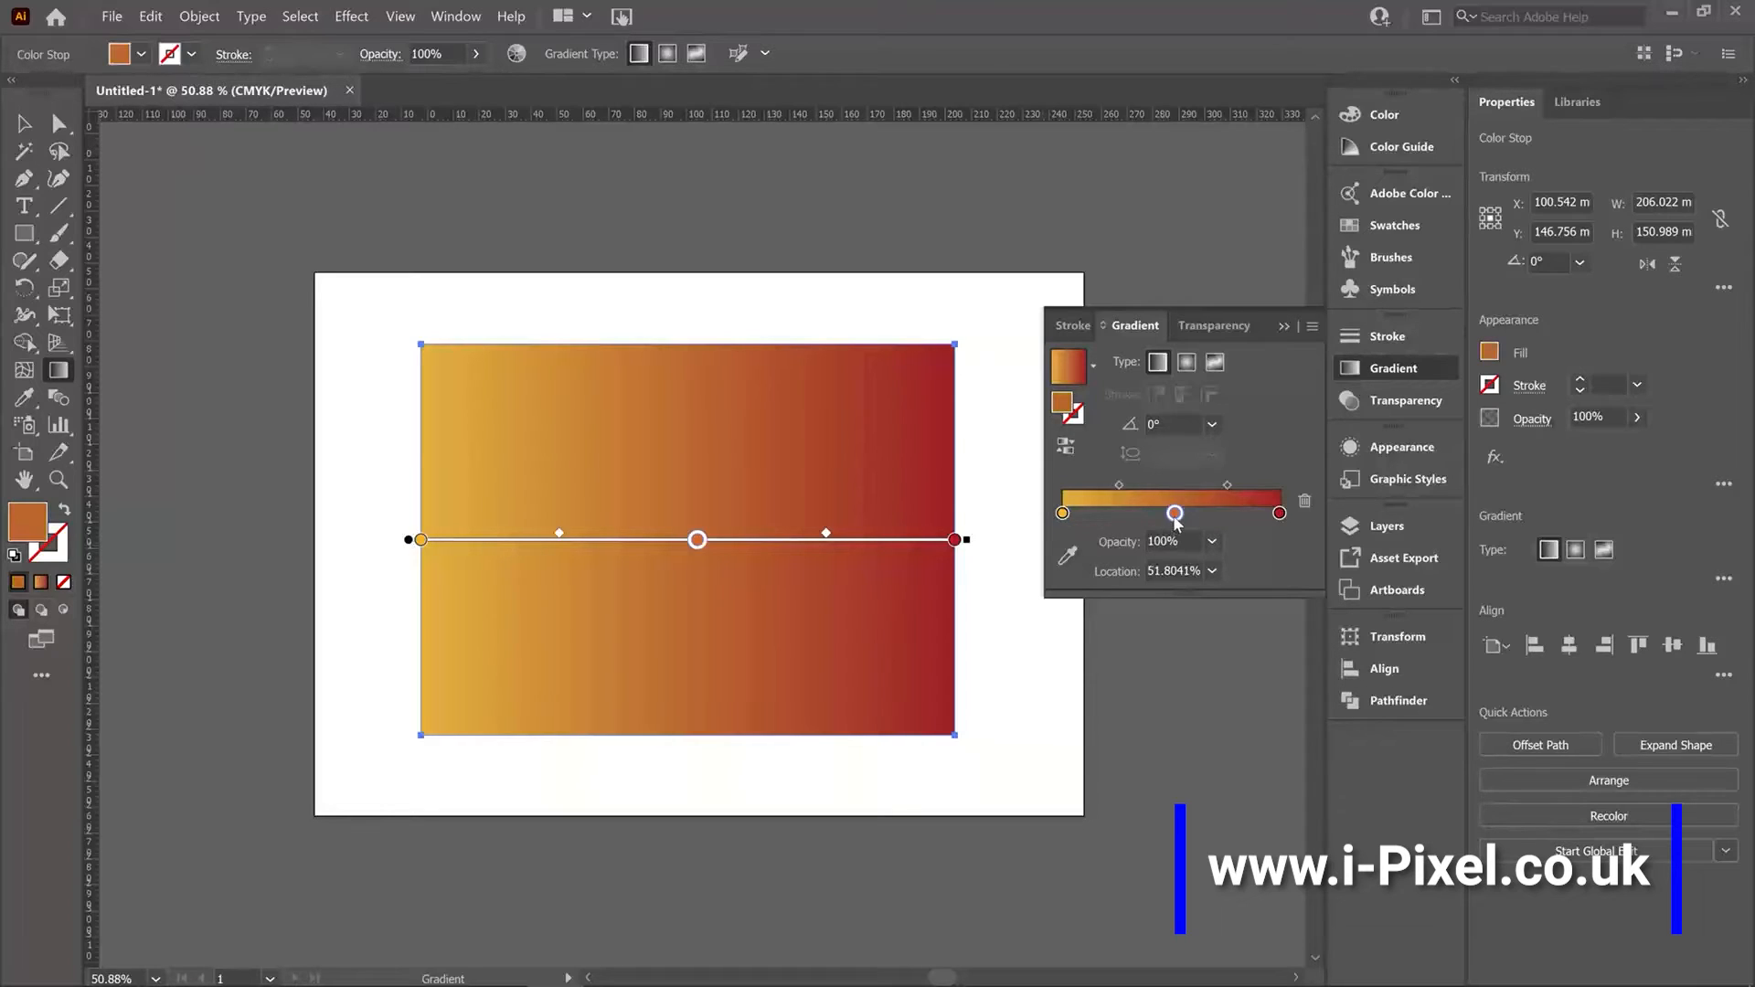
pyautogui.doubleClick(1175, 513)
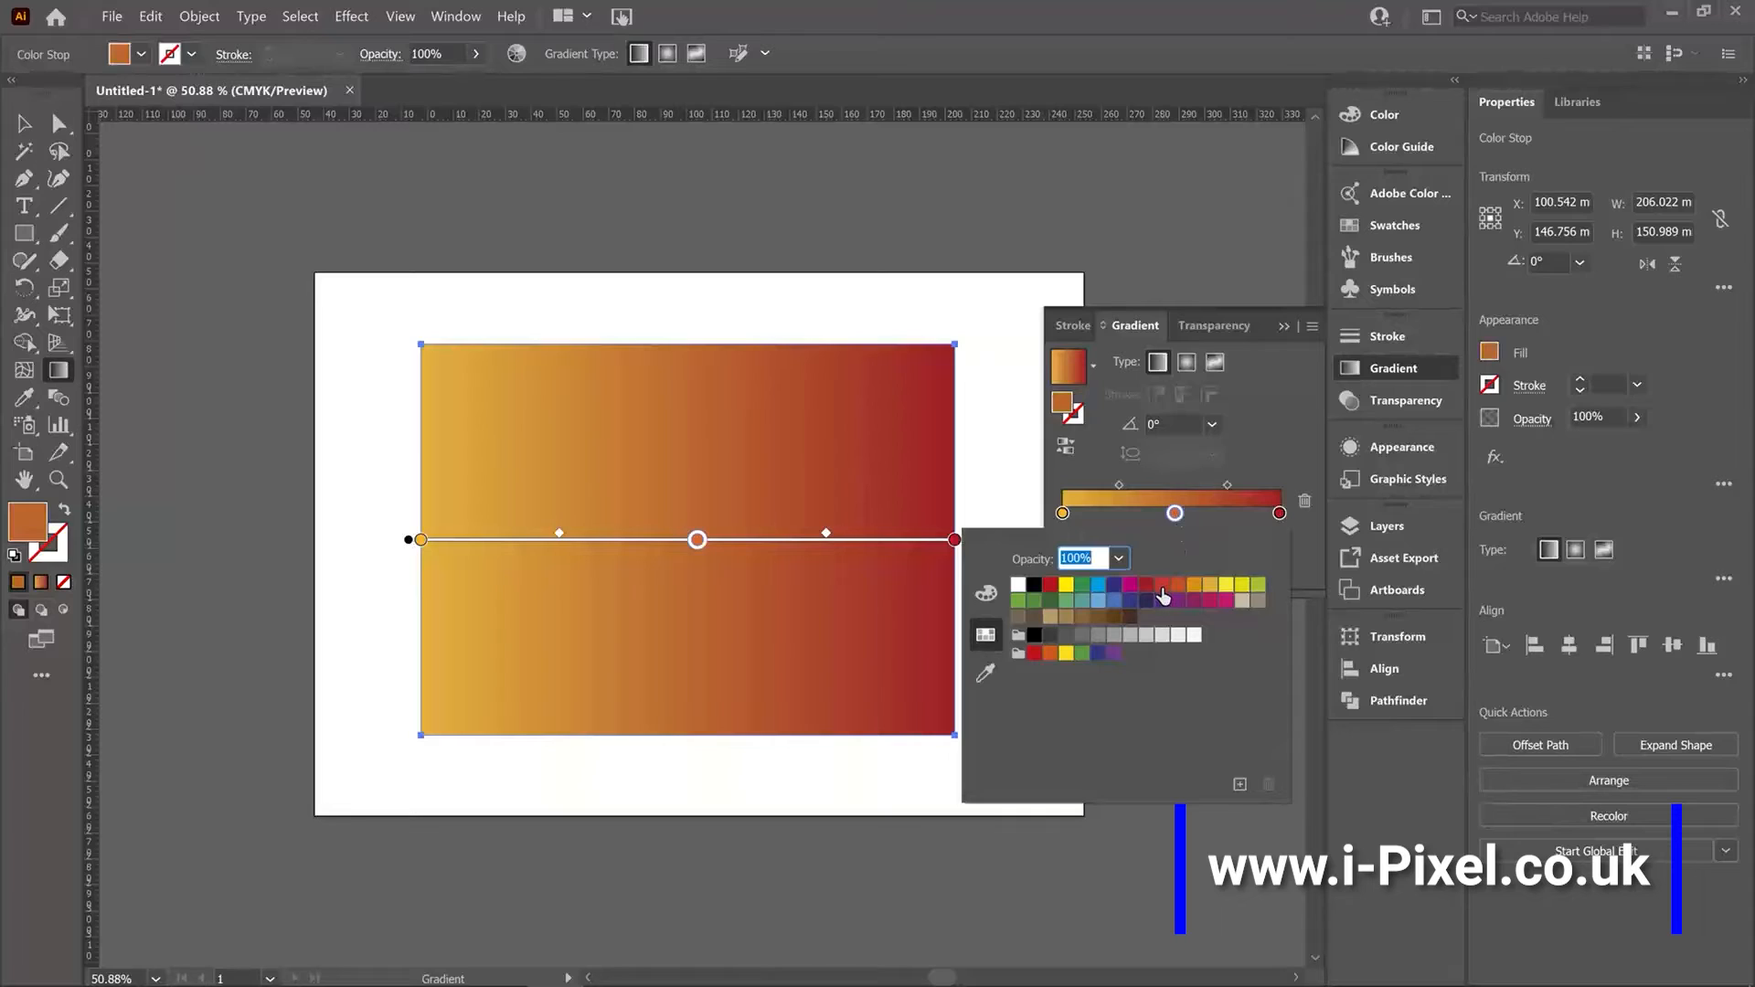
pyautogui.click(1161, 588)
pyautogui.click(1146, 586)
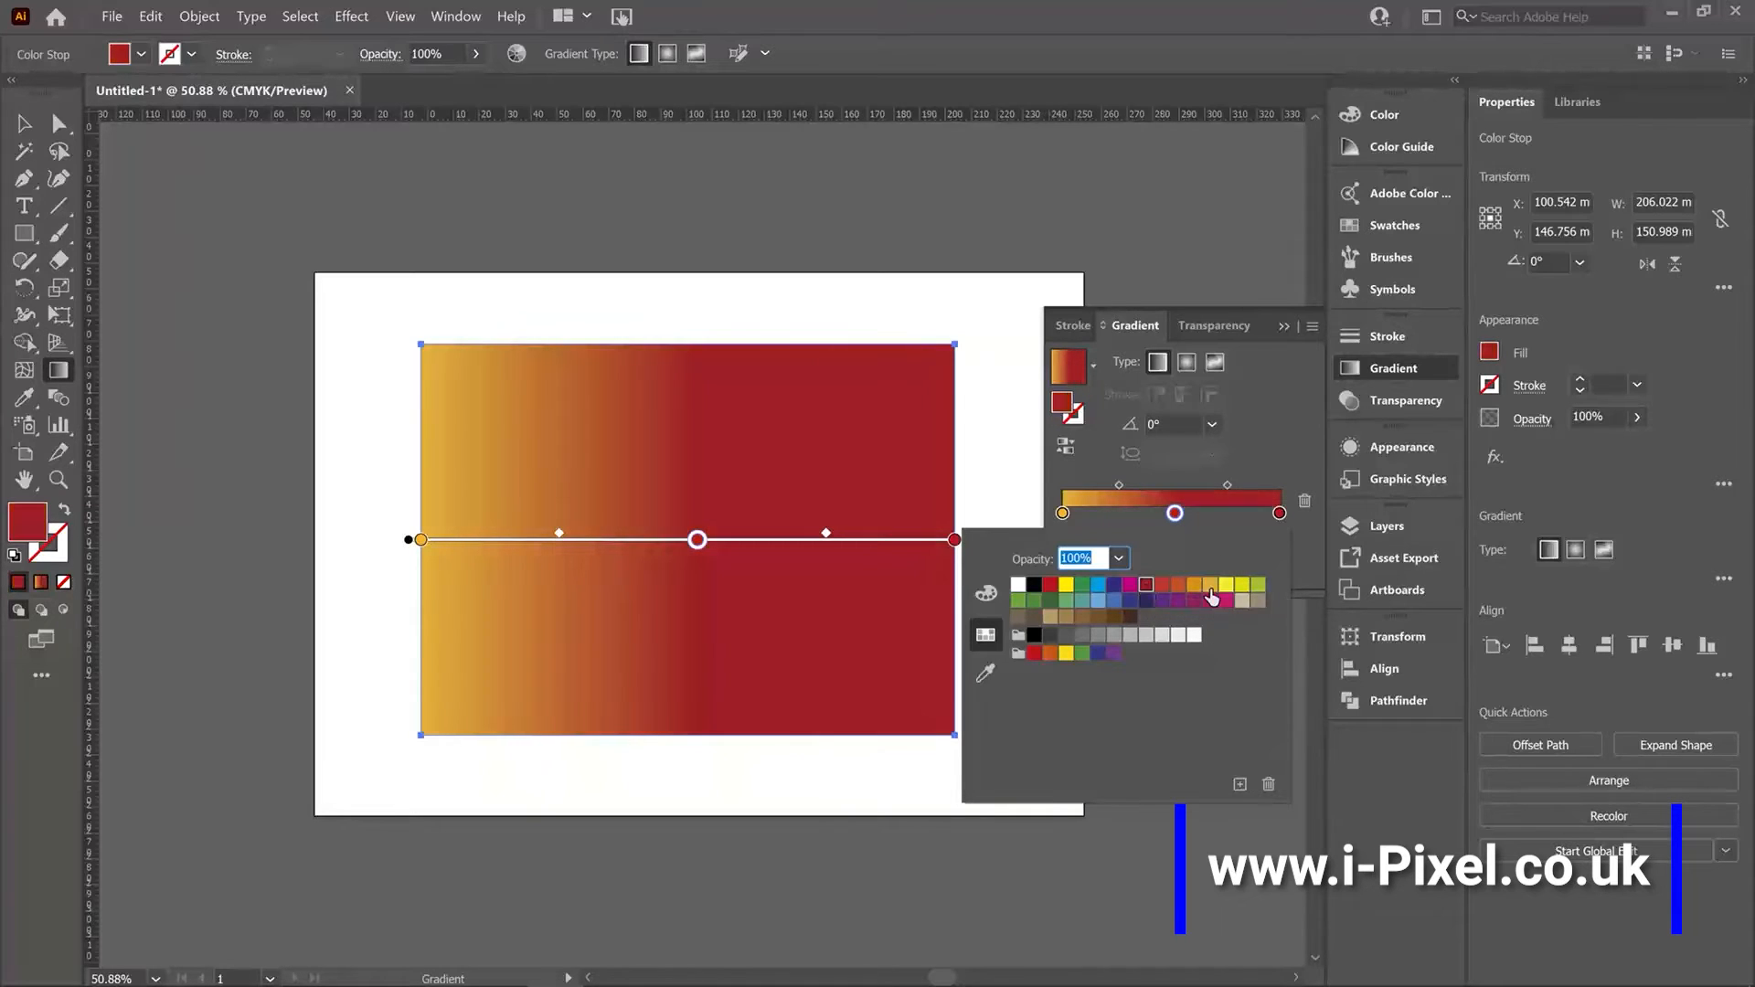
pyautogui.click(1211, 586)
pyautogui.click(1226, 585)
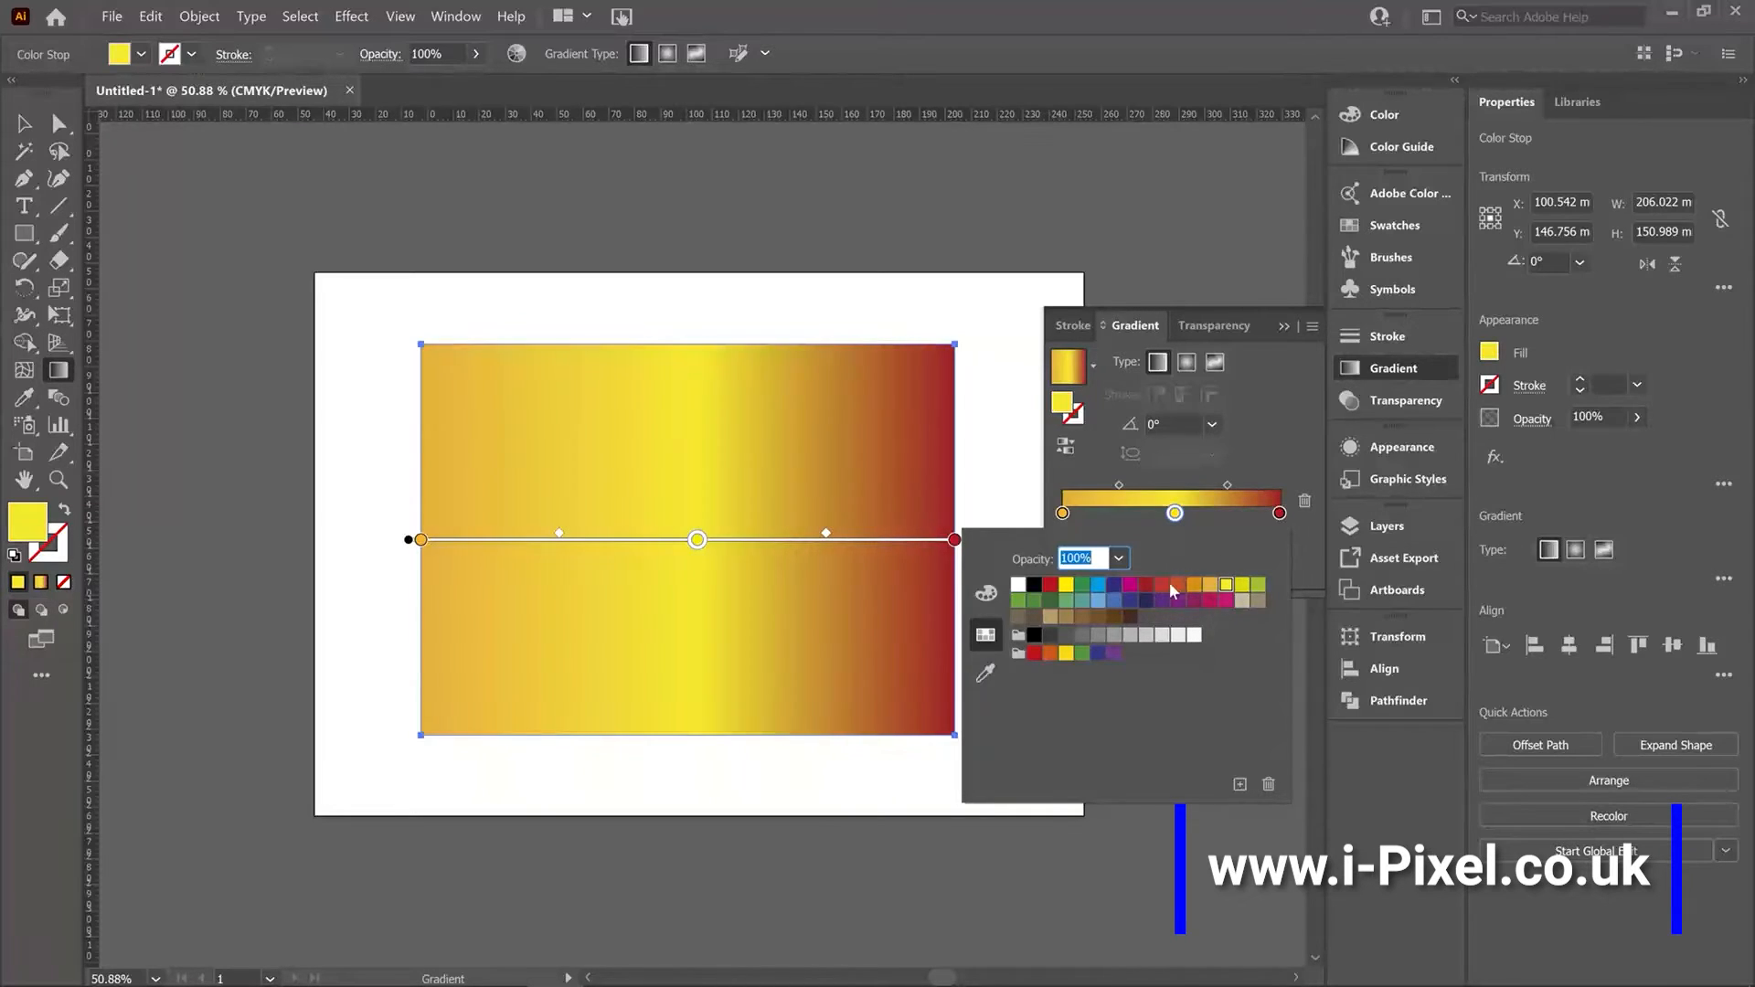
pyautogui.click(1175, 516)
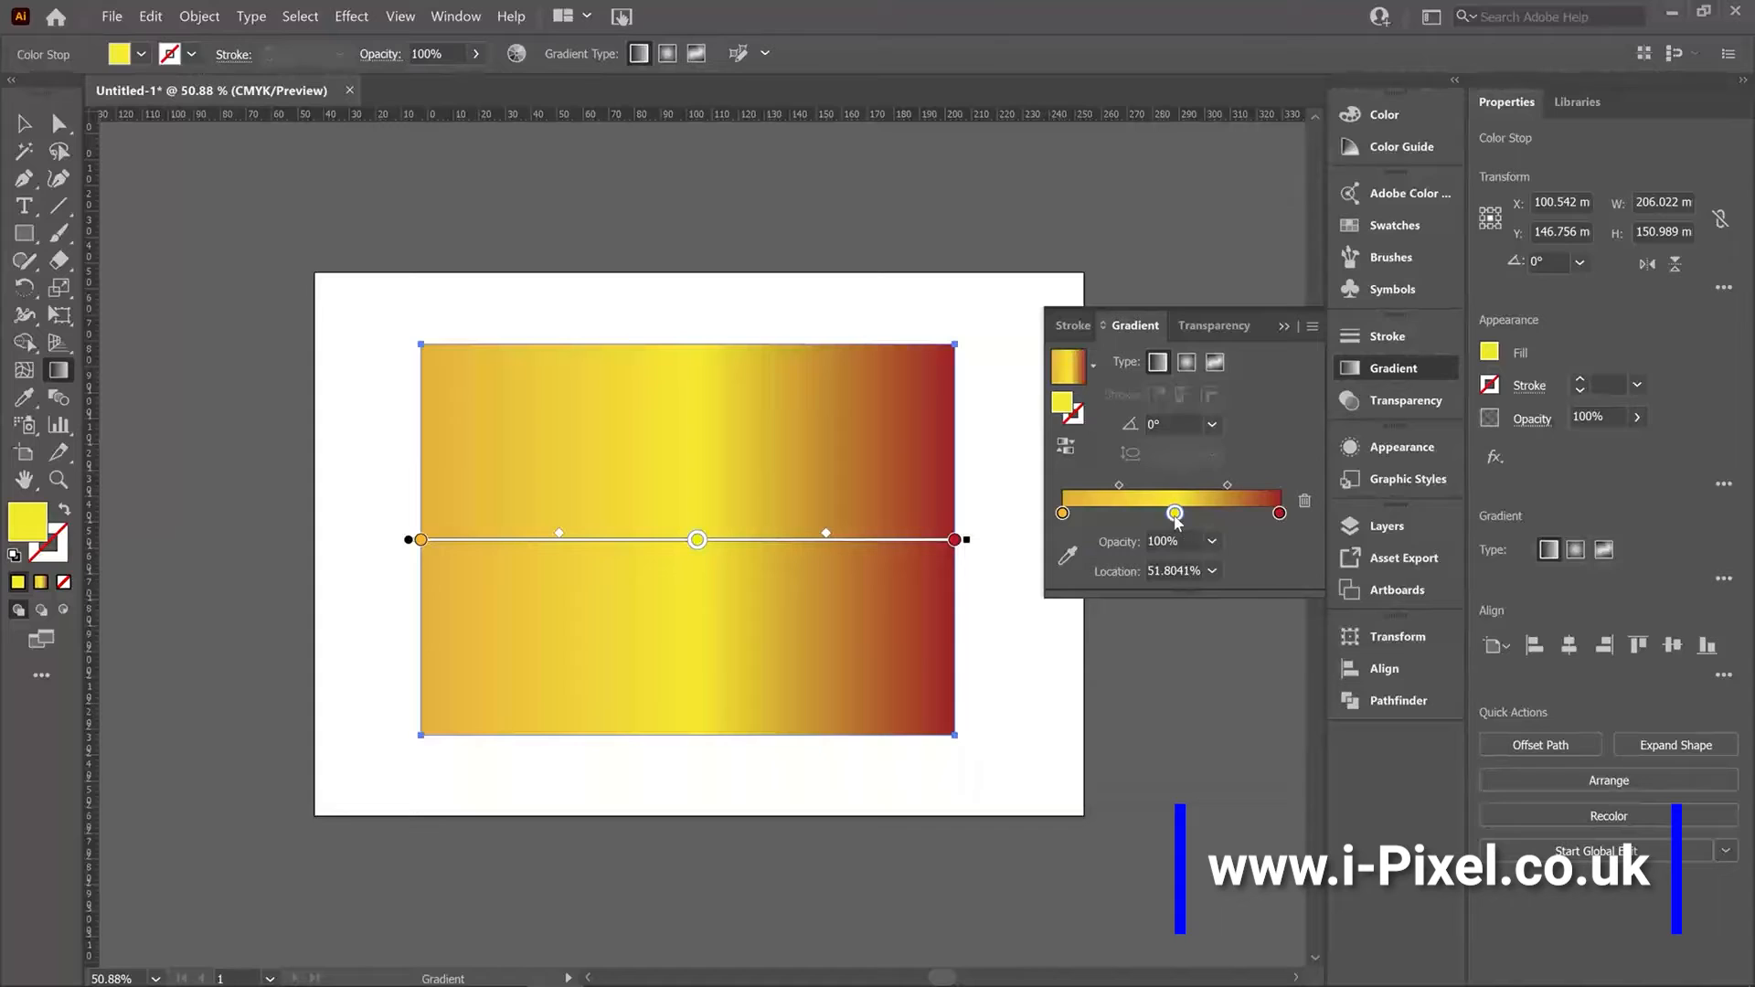
# Preview the radial gradient type before returning to linear.
pyautogui.click(1189, 366)
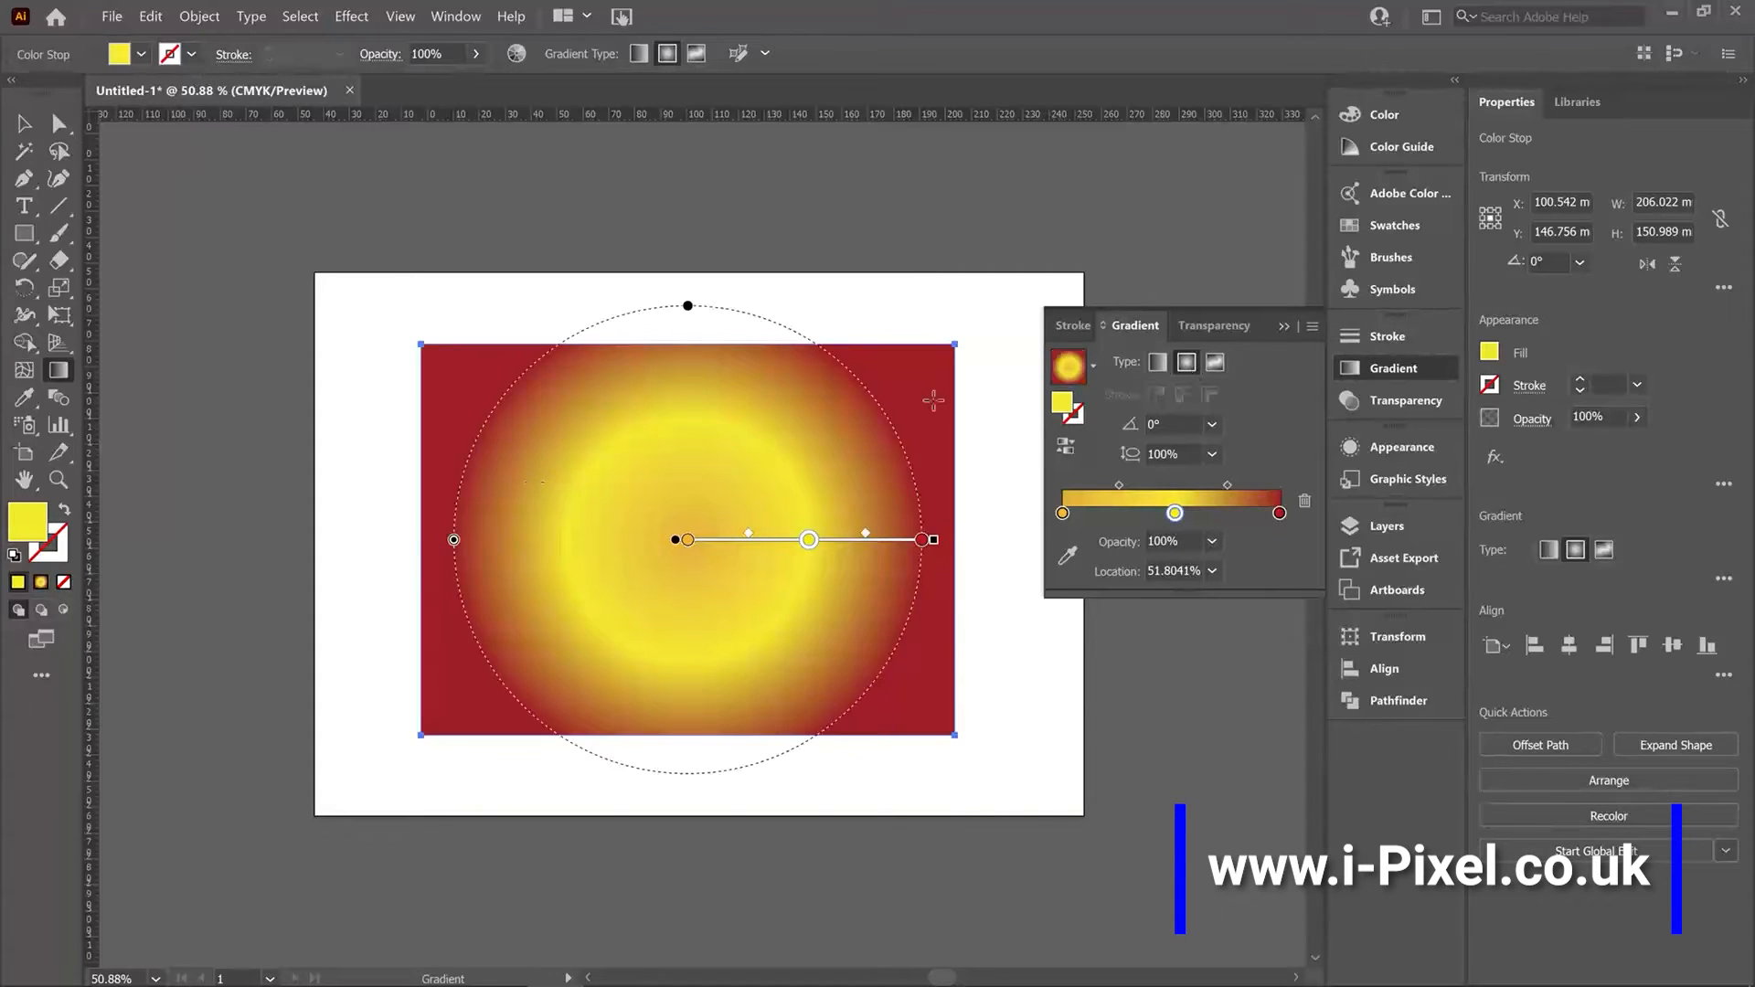
pyautogui.click(1156, 364)
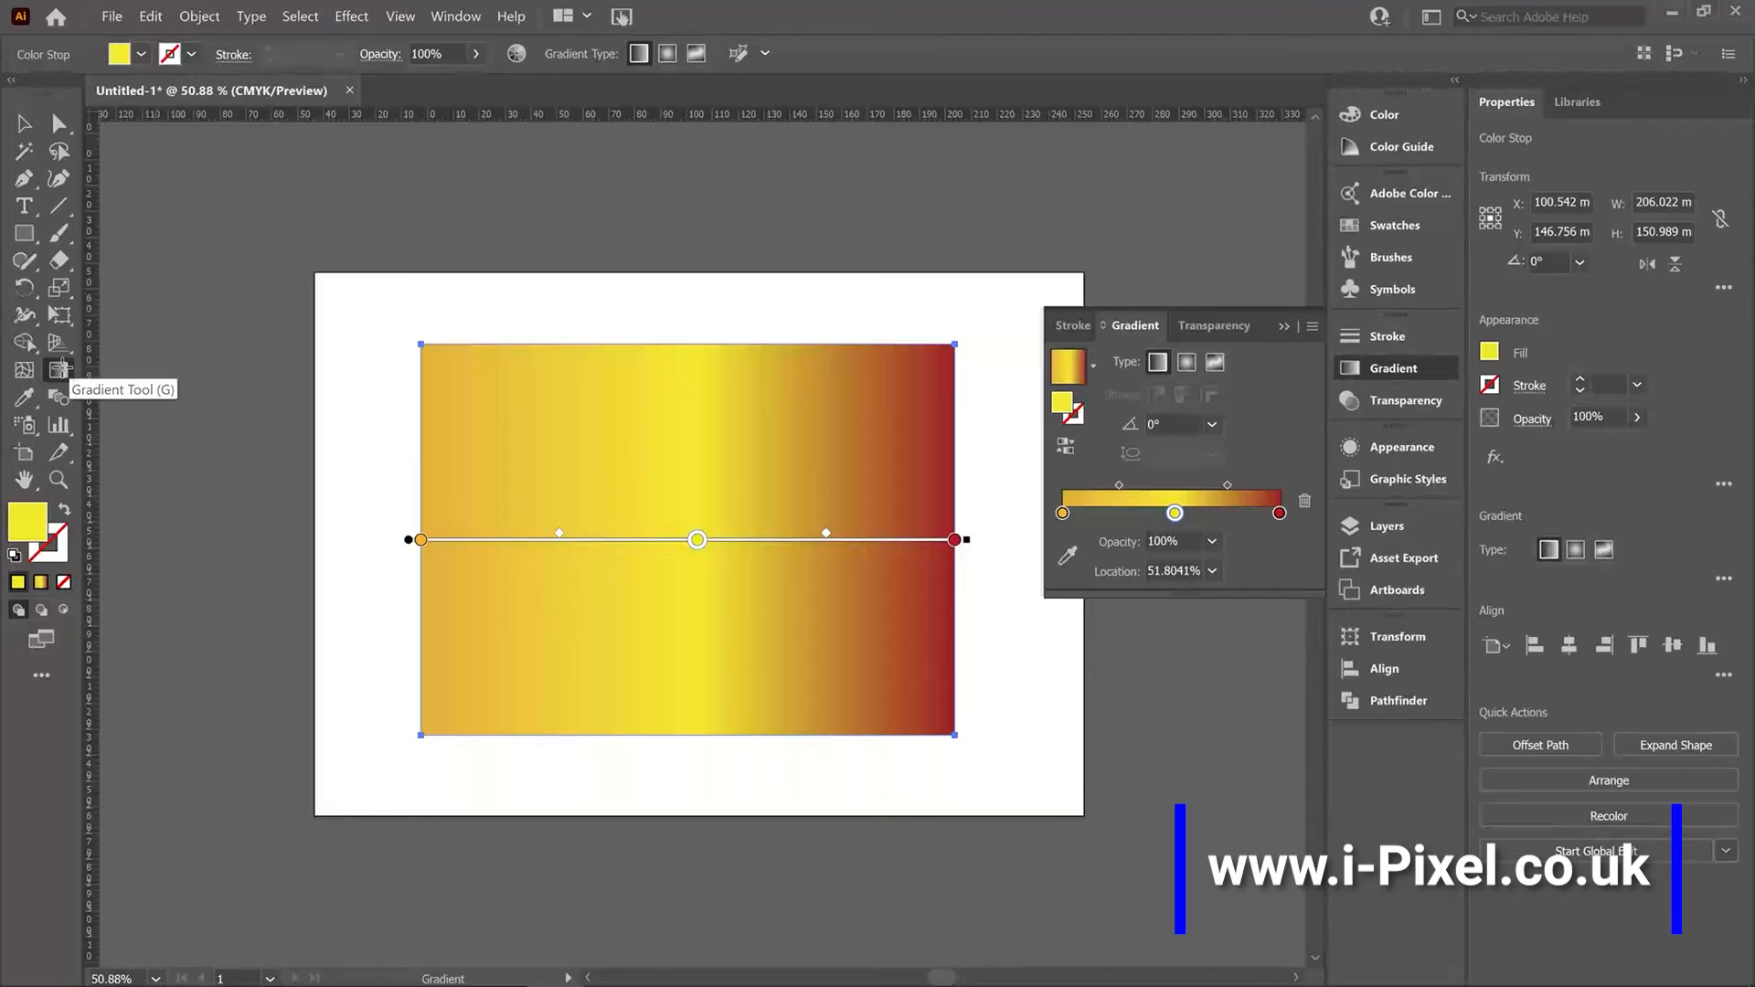
# With the Gradient tool, recolor the middle stop directly on the rectangle to golden orange.
pyautogui.press('ctrl')
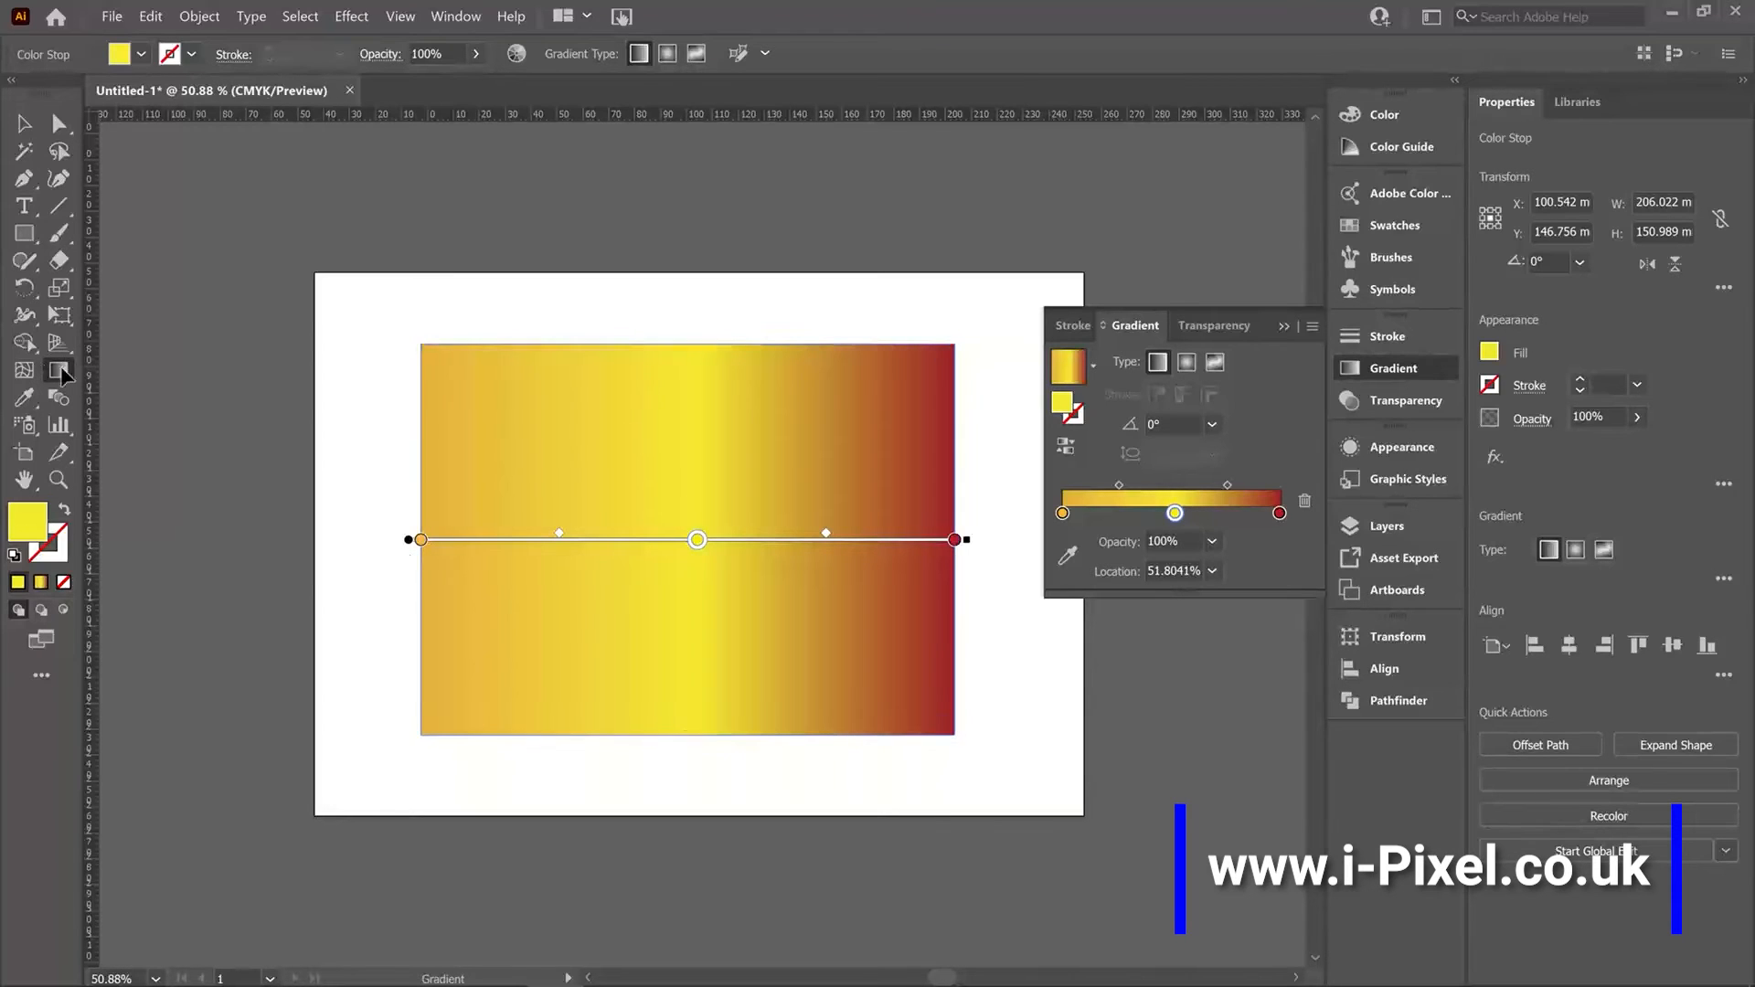
pyautogui.moveTo(409, 540); pyautogui.dragTo(403, 479)
pyautogui.doubleClick(692, 540)
pyautogui.click(626, 611)
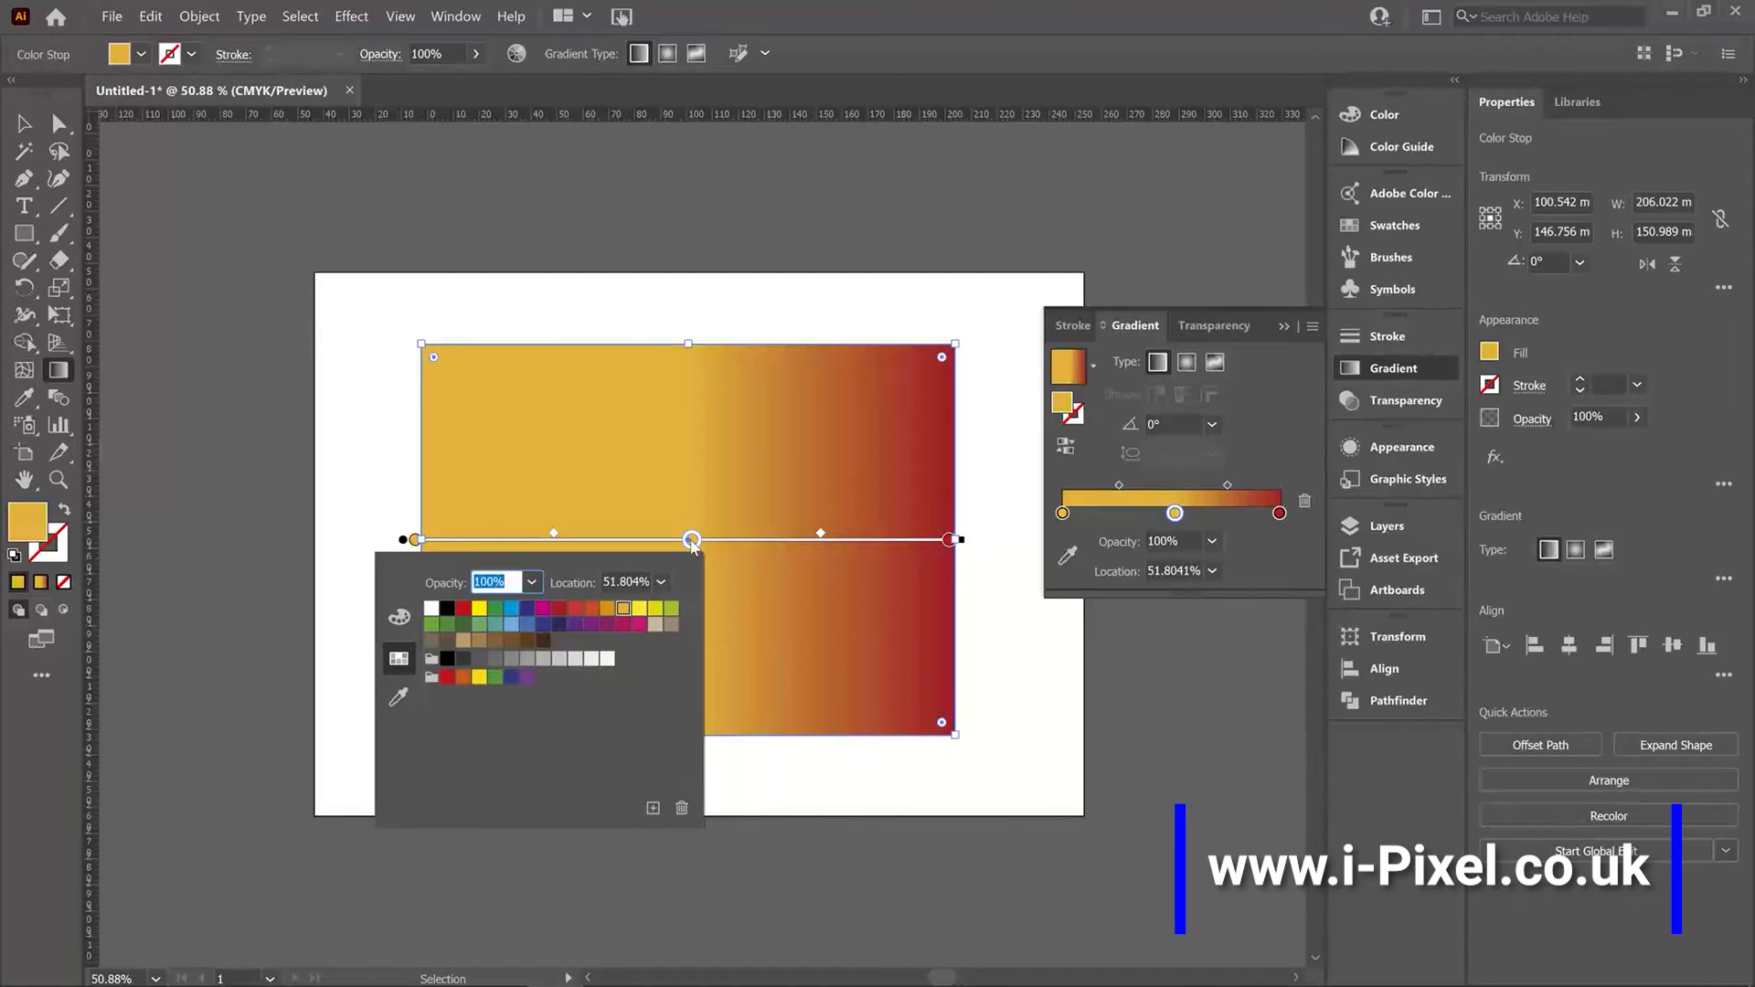
# Shift the blend midpoints on the gradient bar and remove the middle stop by dragging it off the slider.
pyautogui.moveTo(821, 535); pyautogui.dragTo(877, 537)
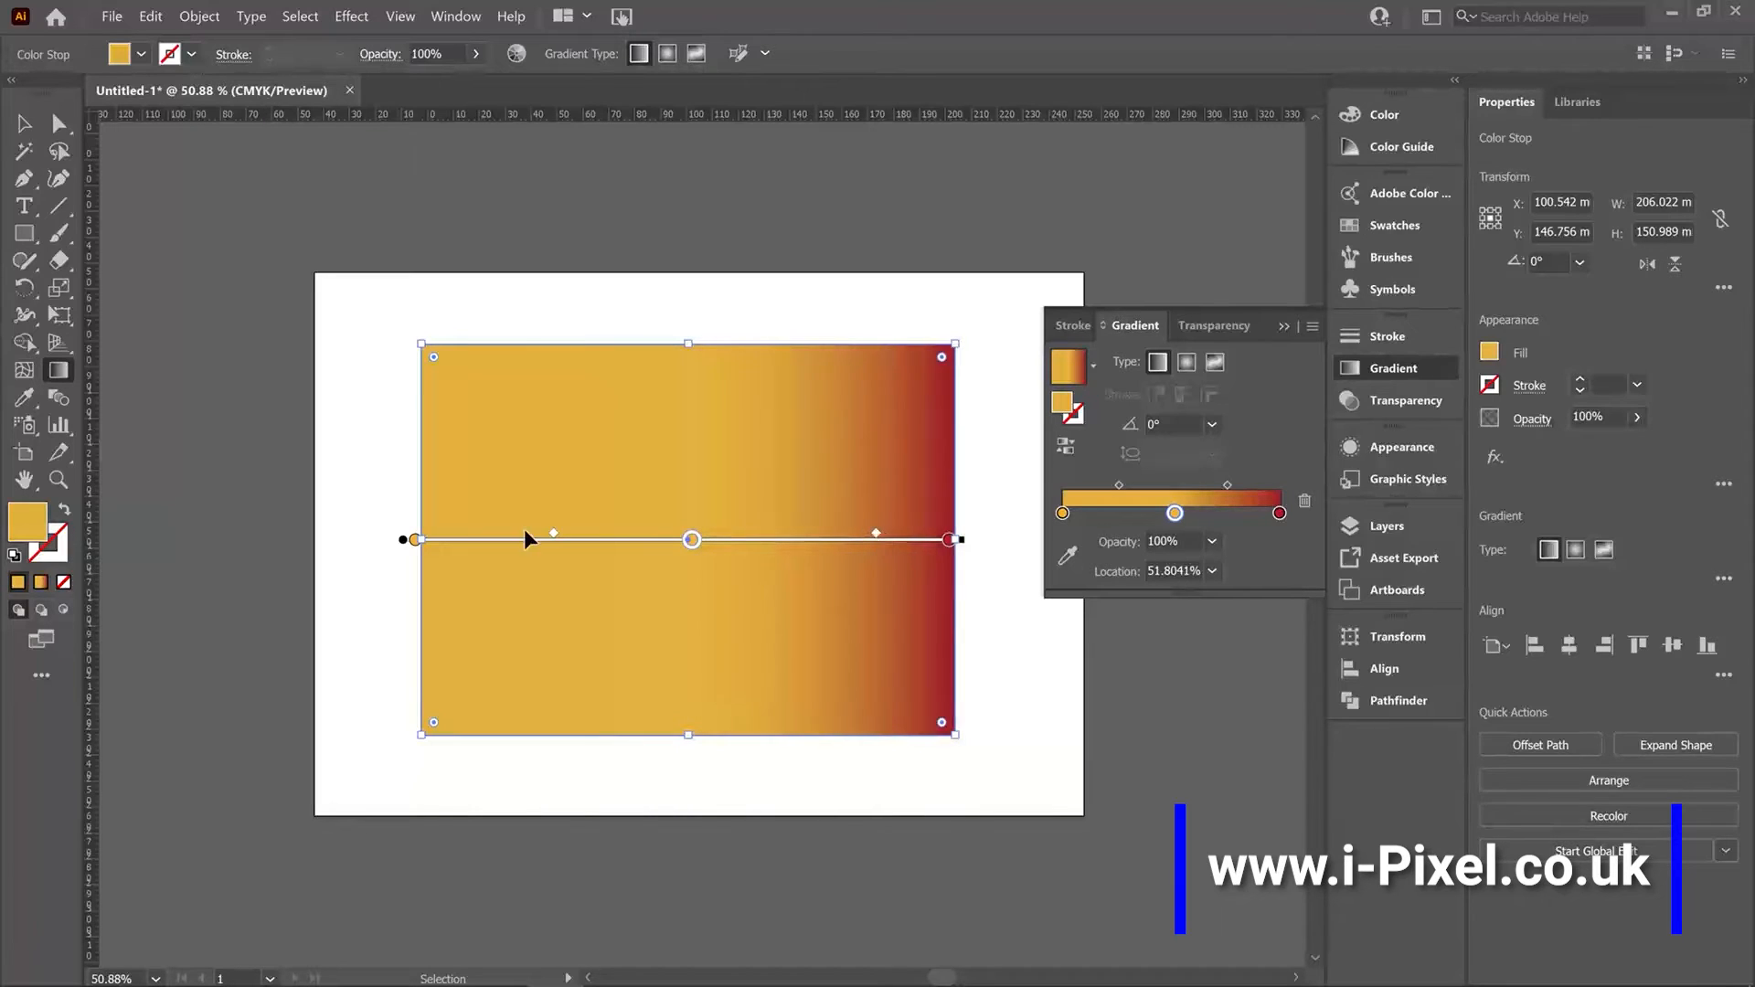
pyautogui.moveTo(554, 536); pyautogui.dragTo(481, 538)
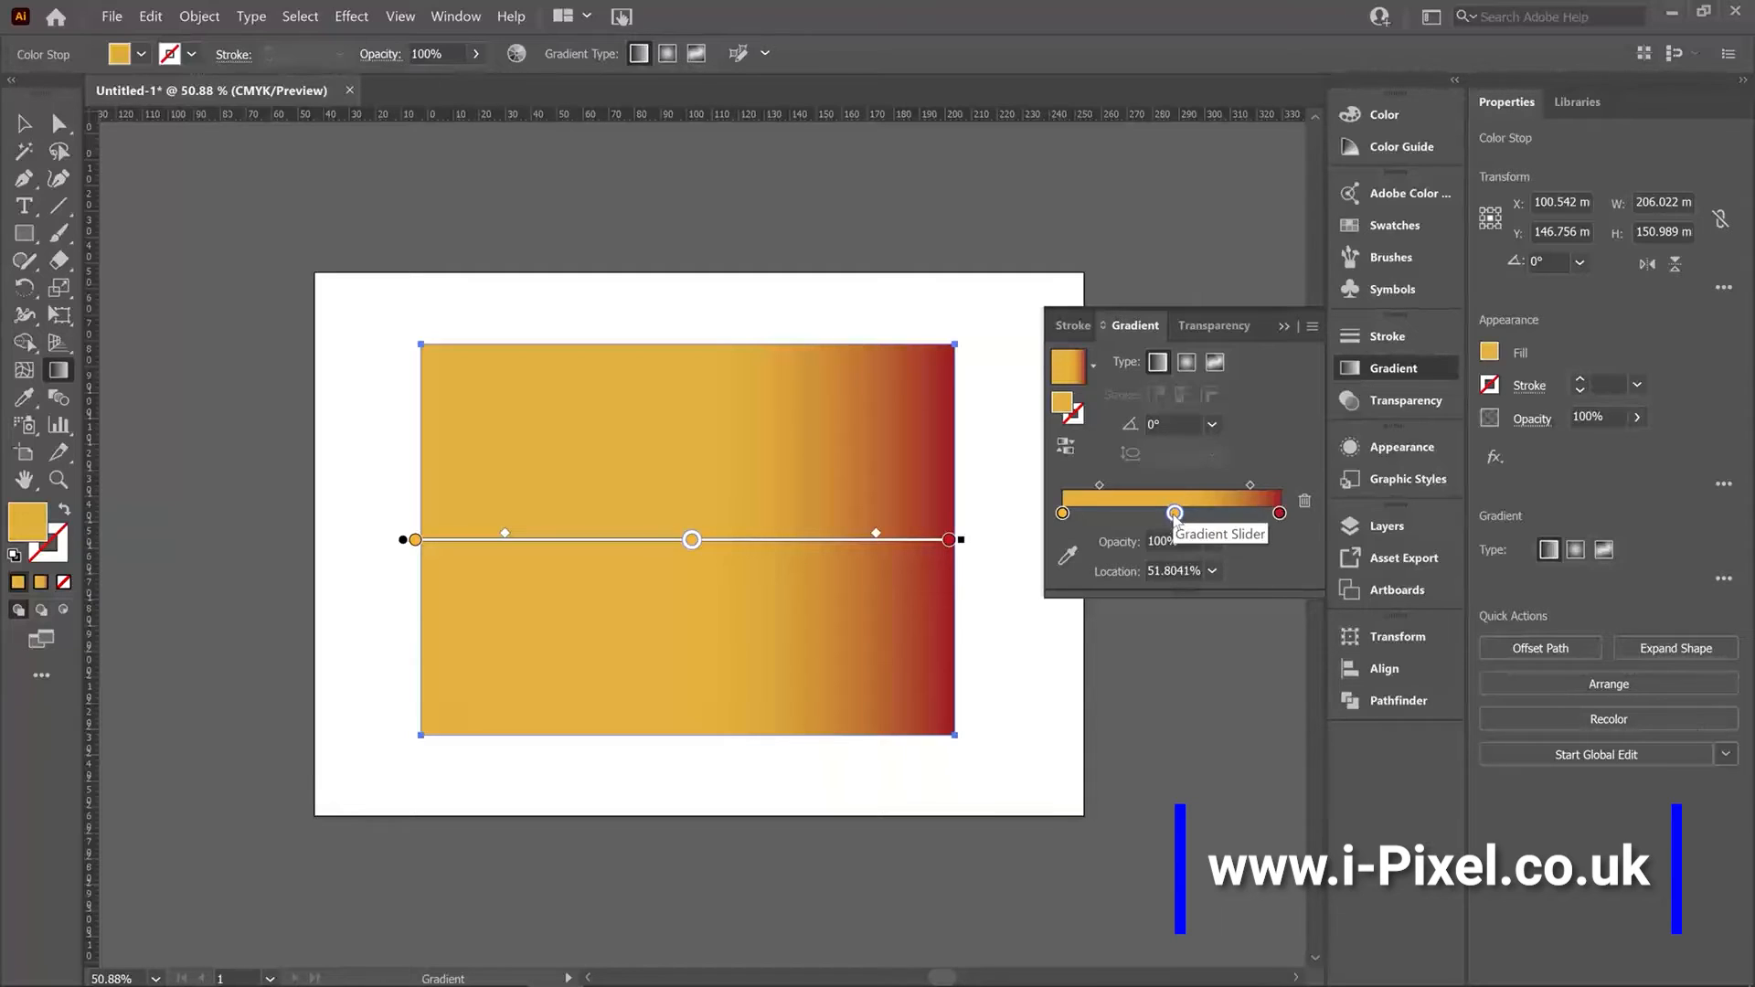
pyautogui.moveTo(1179, 518); pyautogui.dragTo(1236, 714)
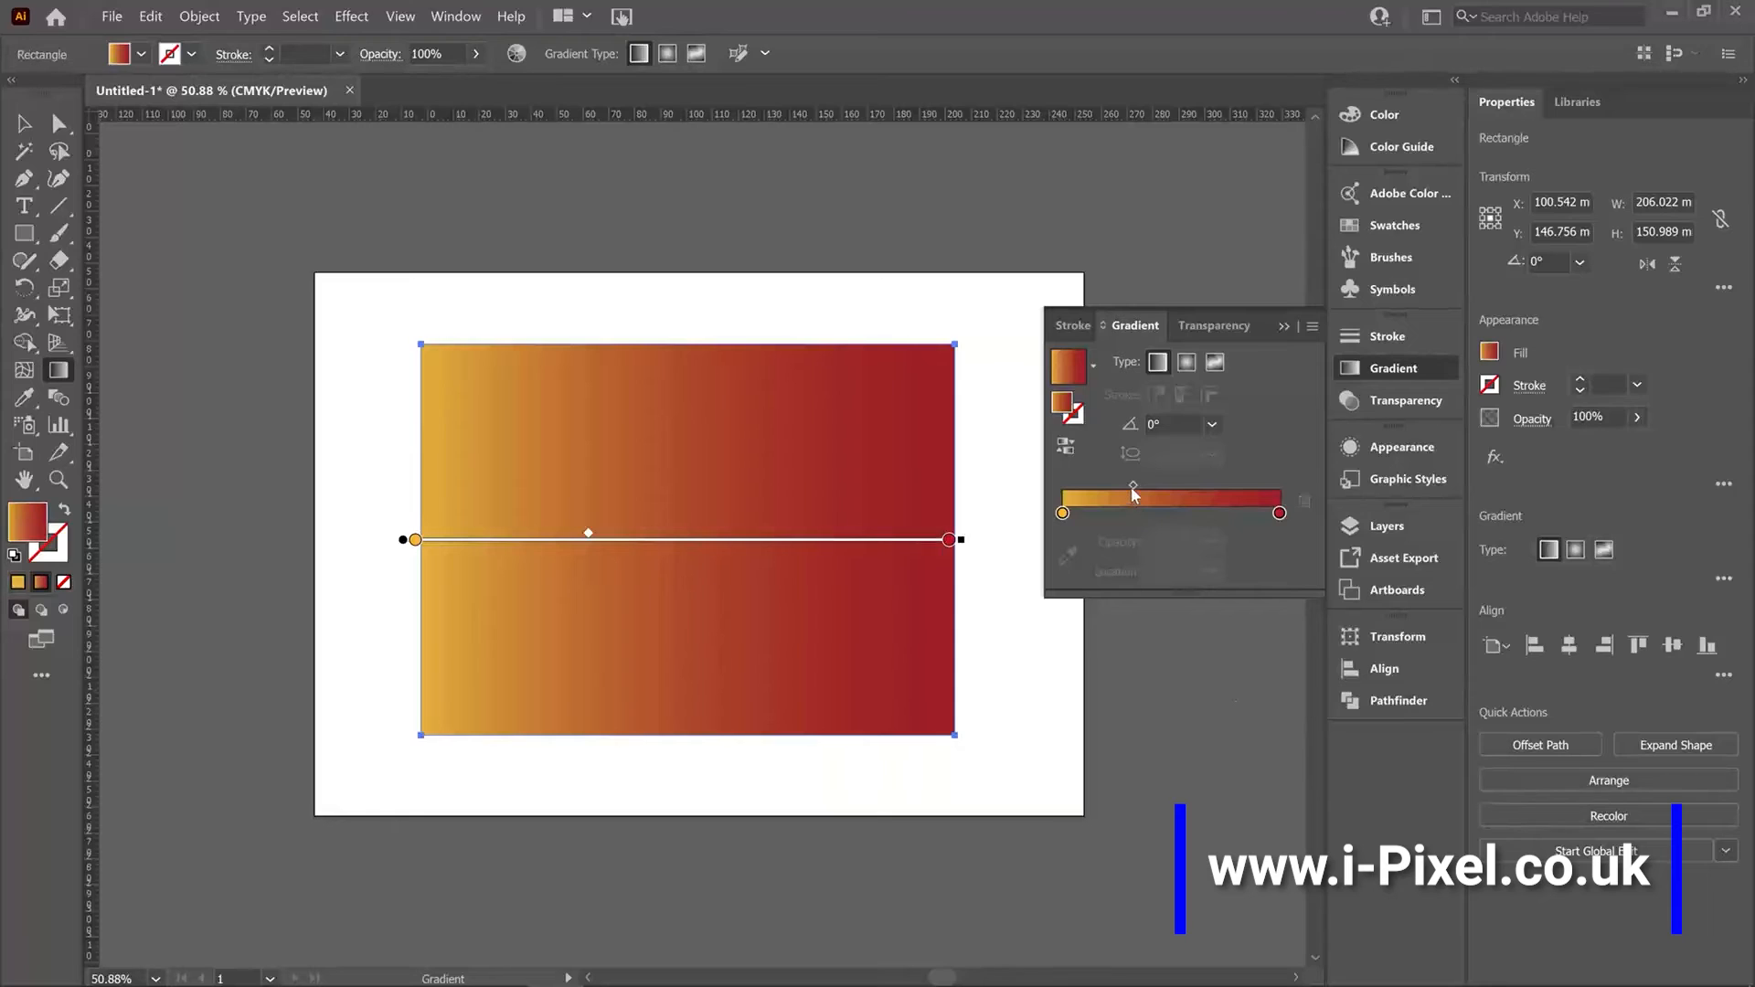
# Add a stop near the middle of the gradient slider, delete it, and return to the Selection tool.
pyautogui.click(1173, 514)
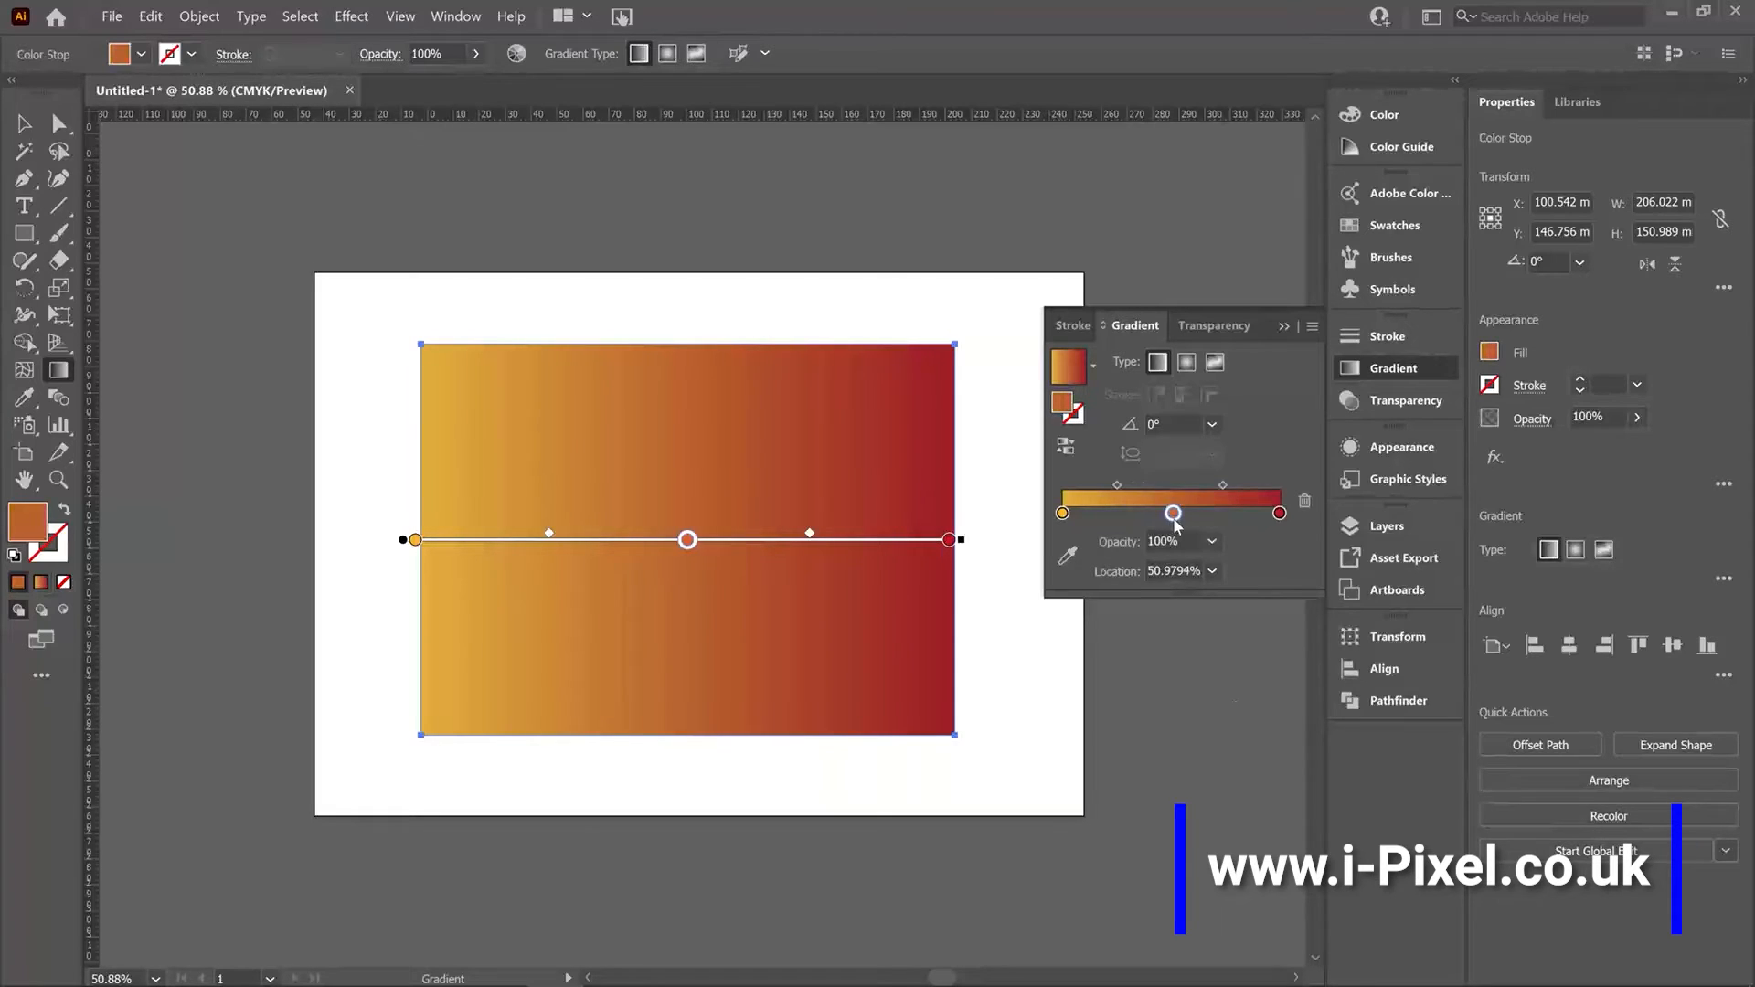
pyautogui.click(1305, 505)
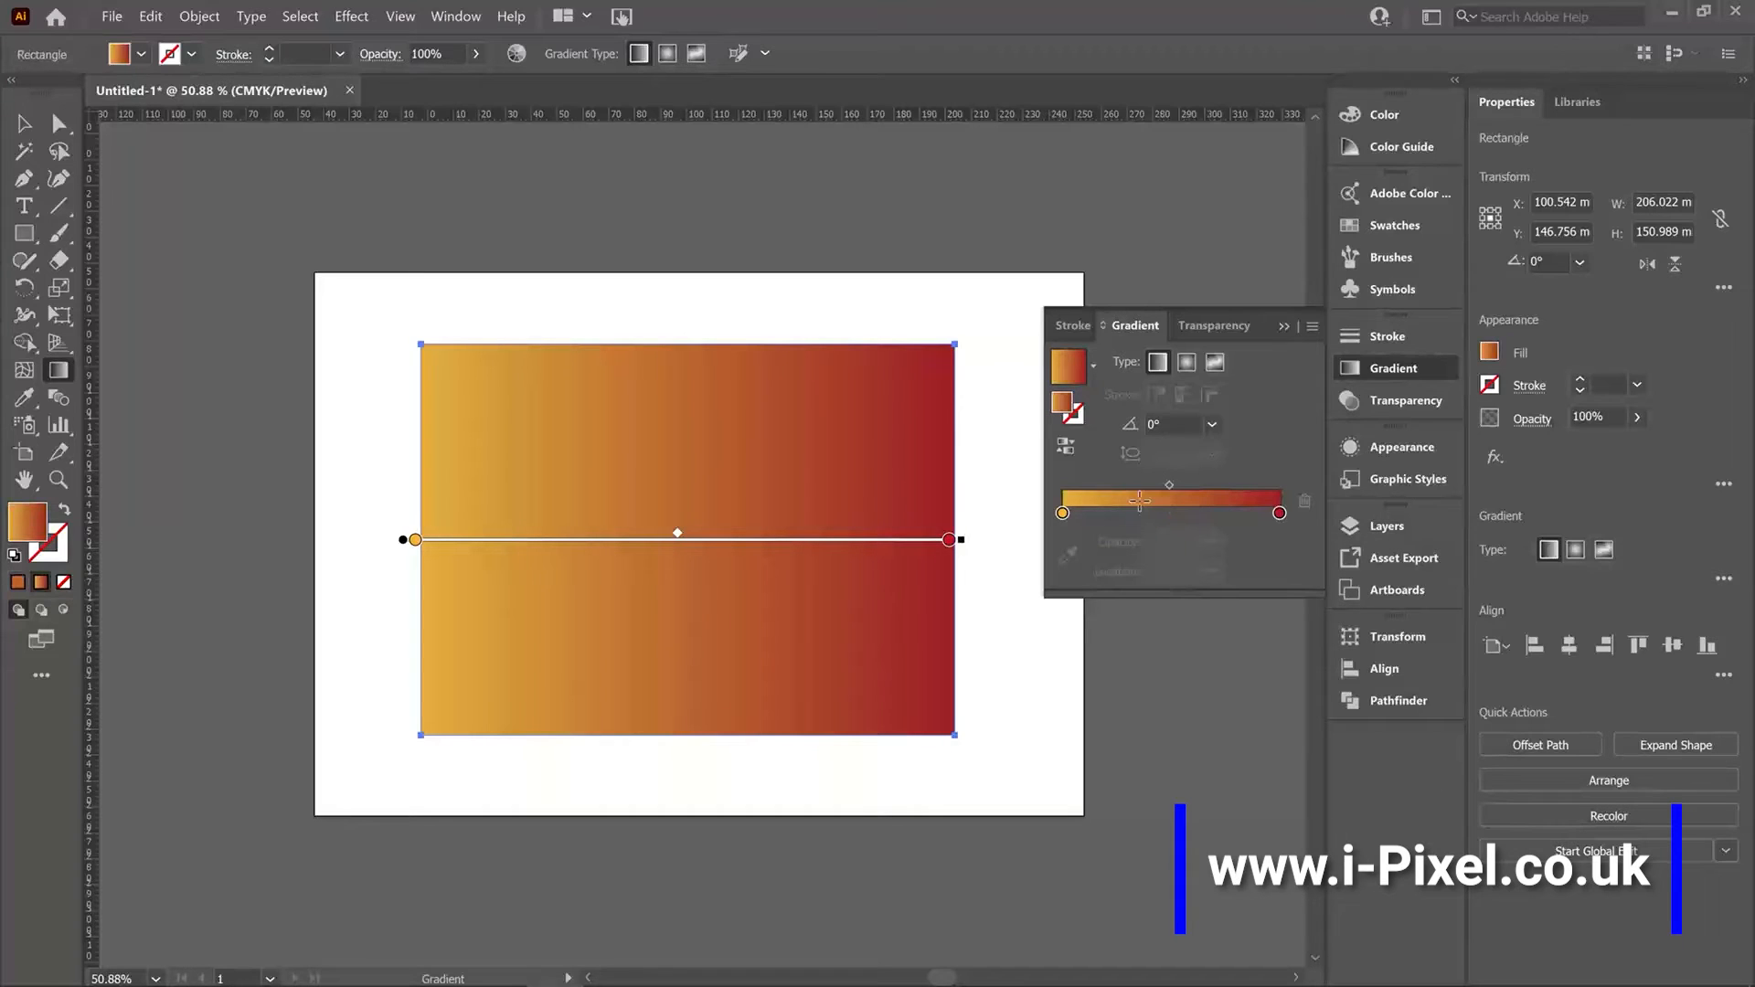
pyautogui.press('v')
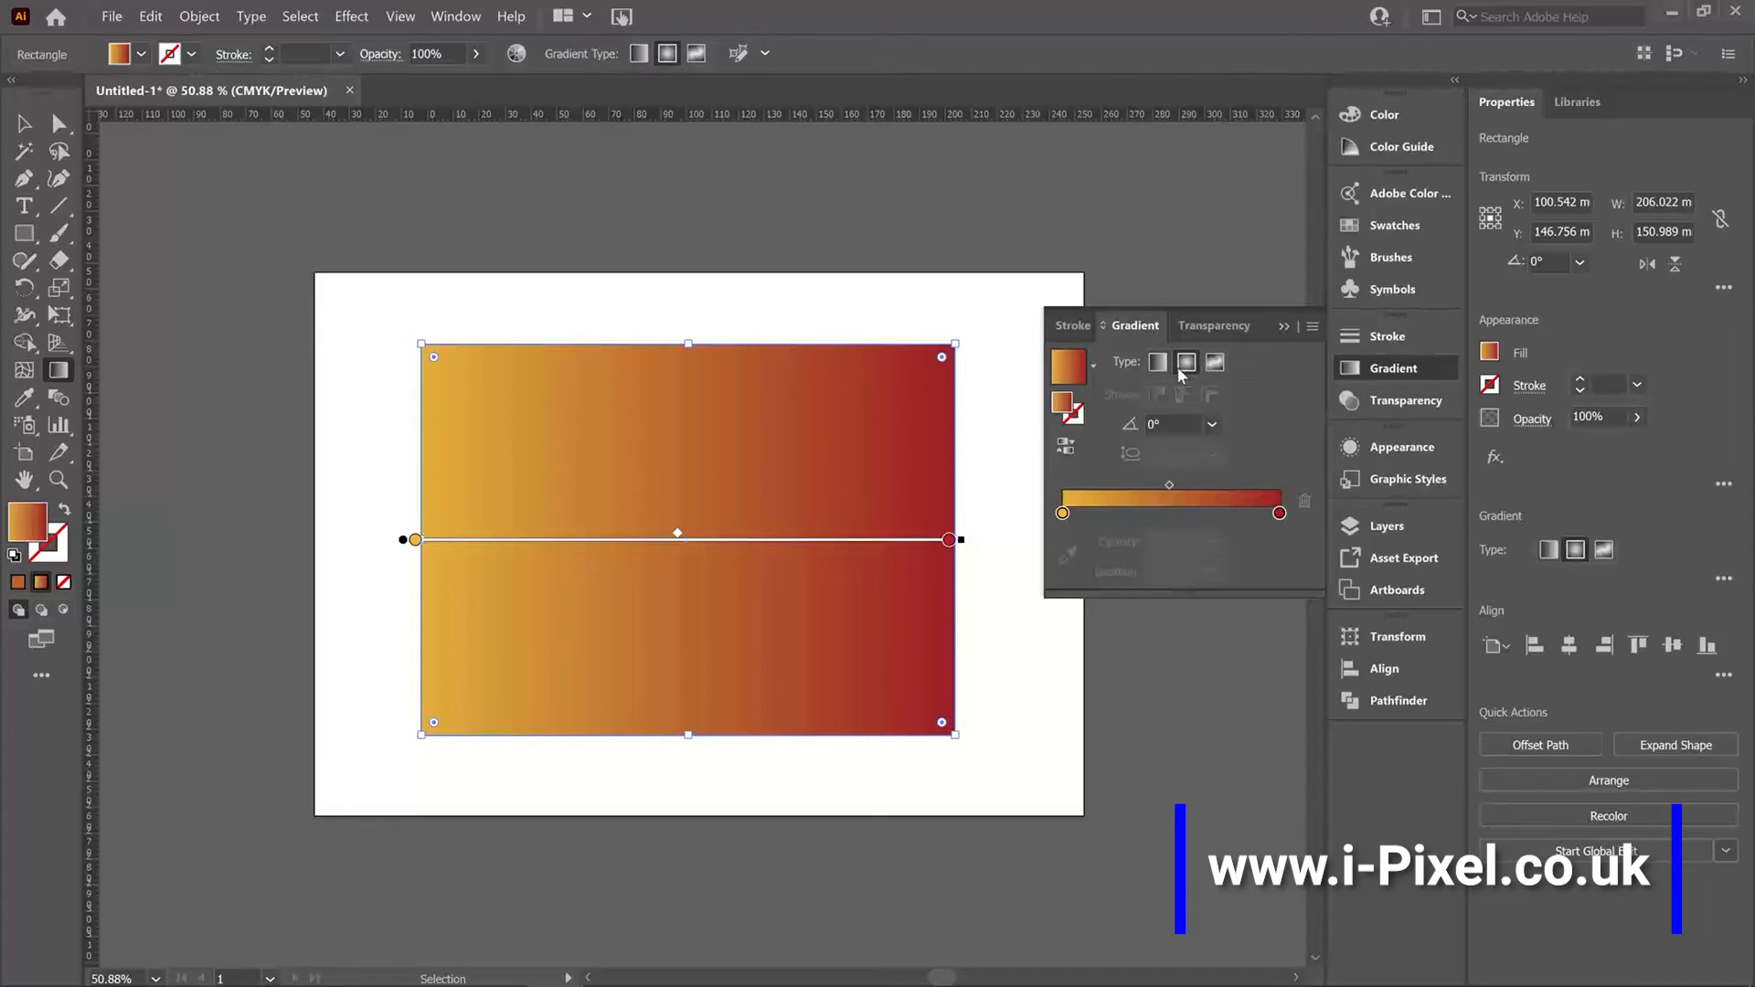
# Toggle to radial and back to linear, then try linear gradient angles of 45°, -45° and -90°.
pyautogui.click(1186, 365)
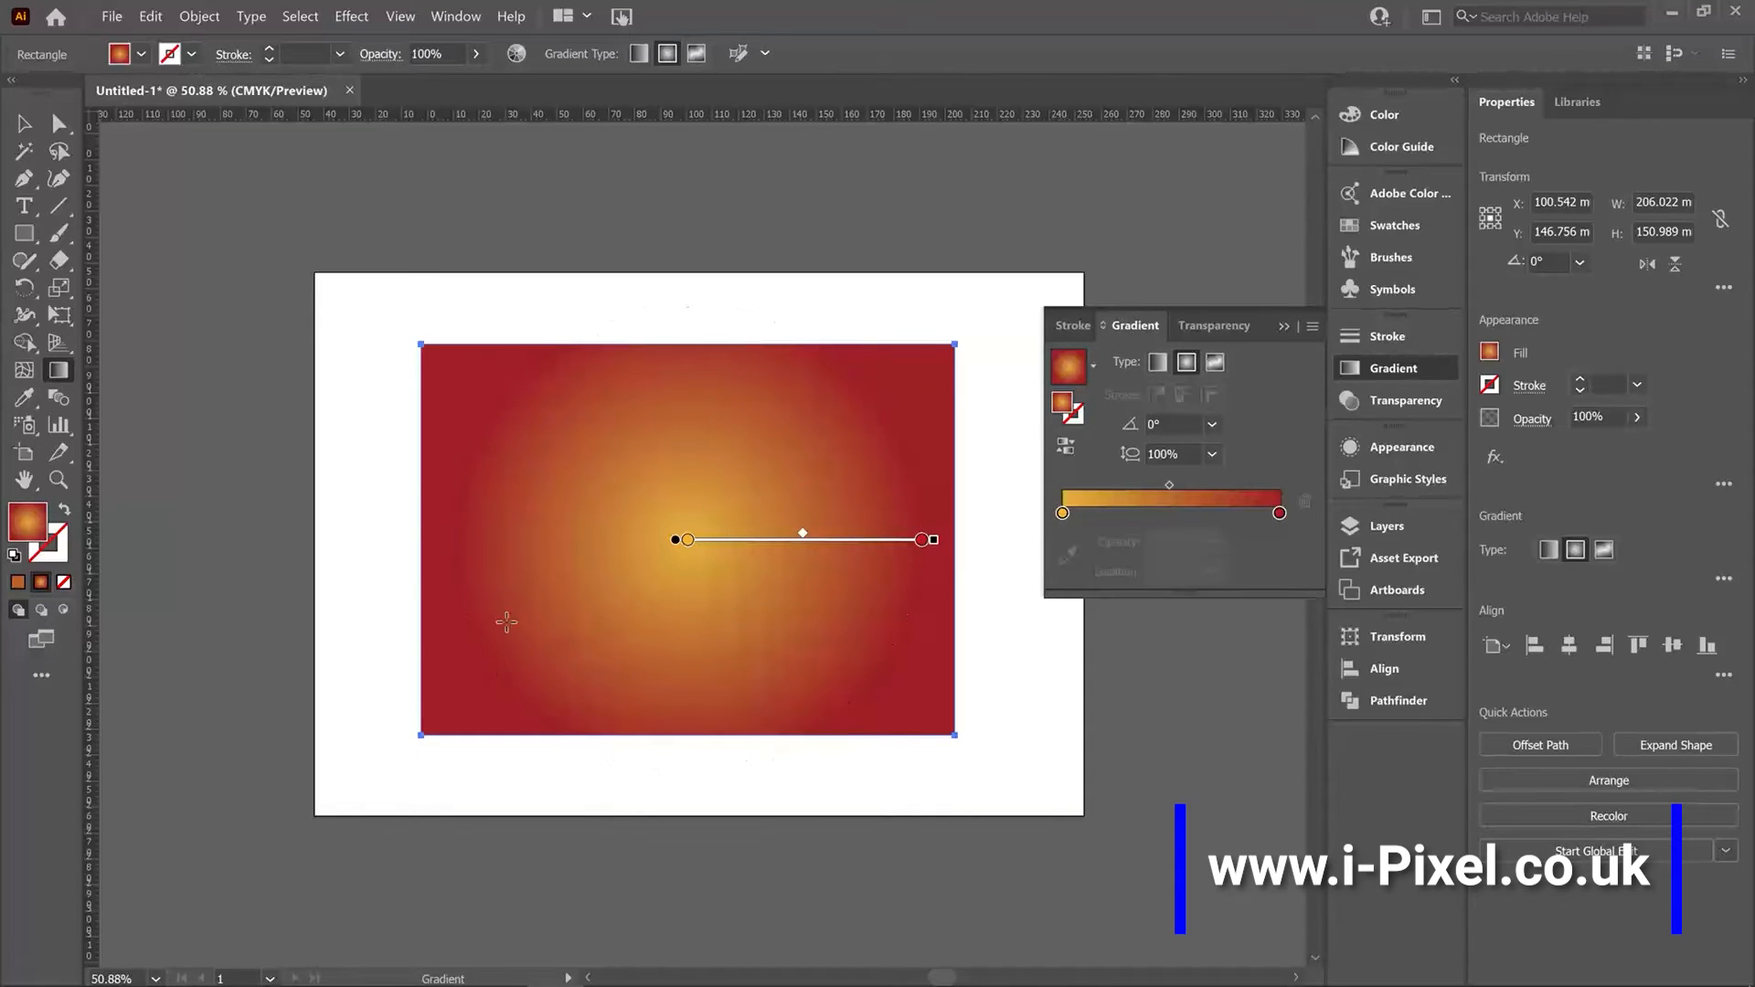
pyautogui.click(1158, 366)
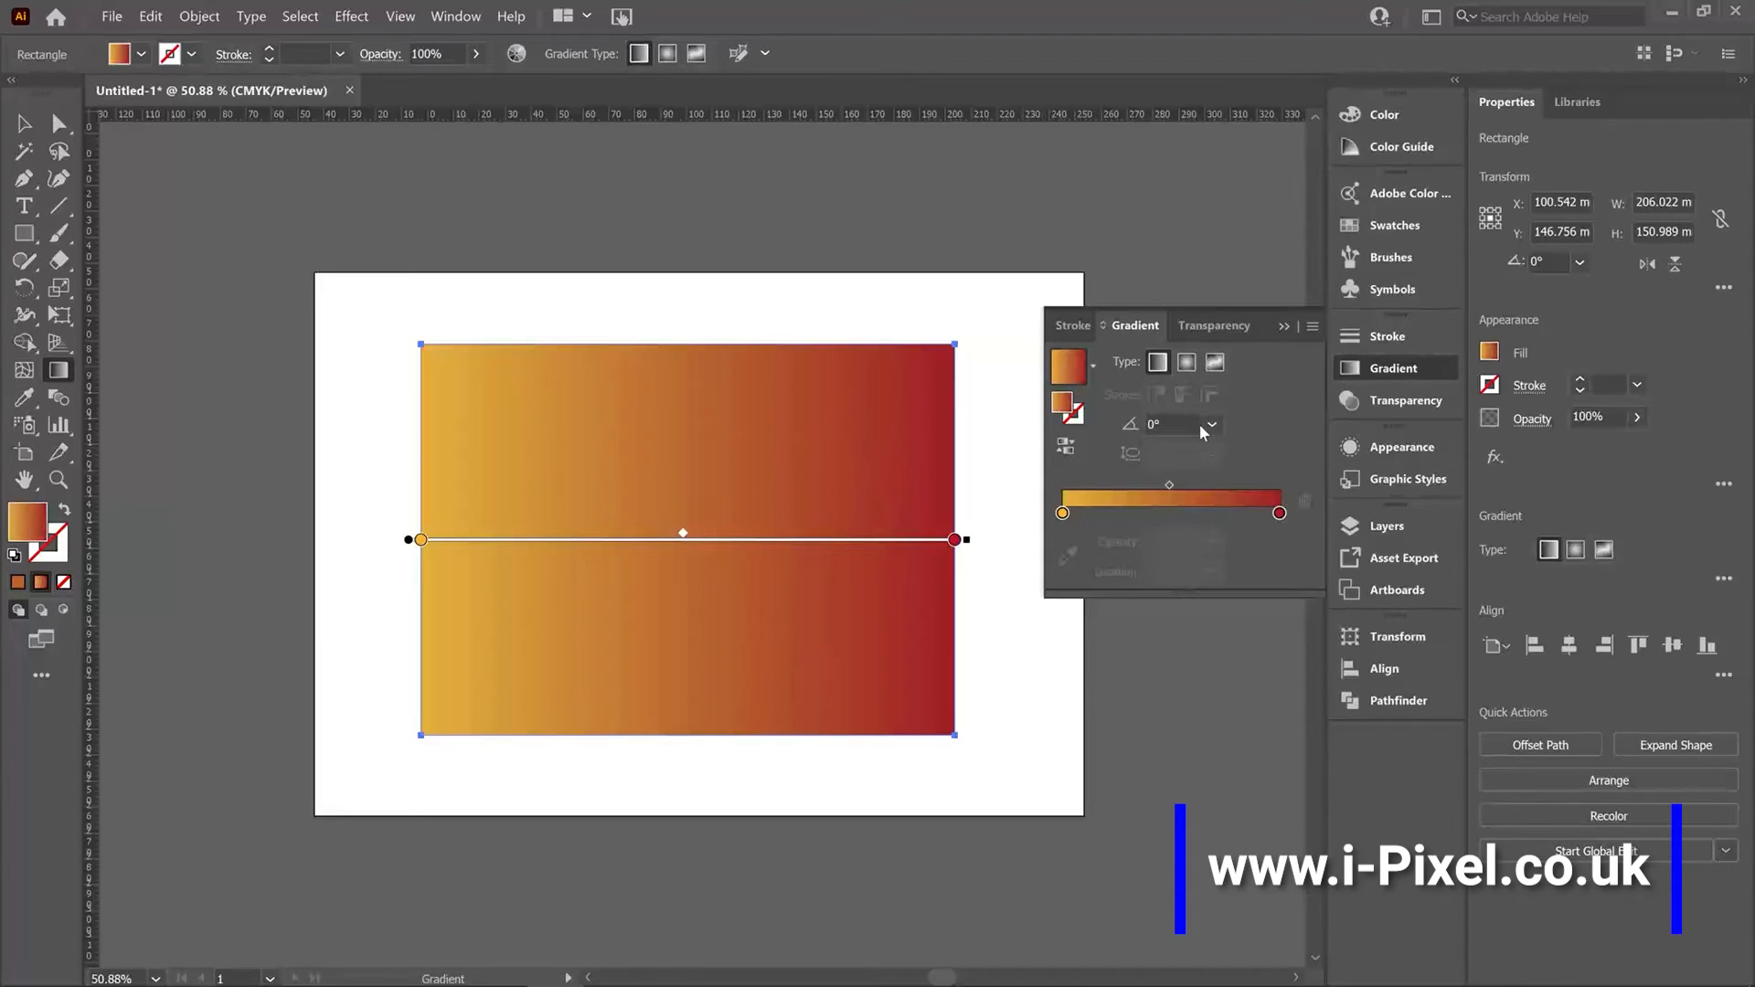
pyautogui.click(1211, 424)
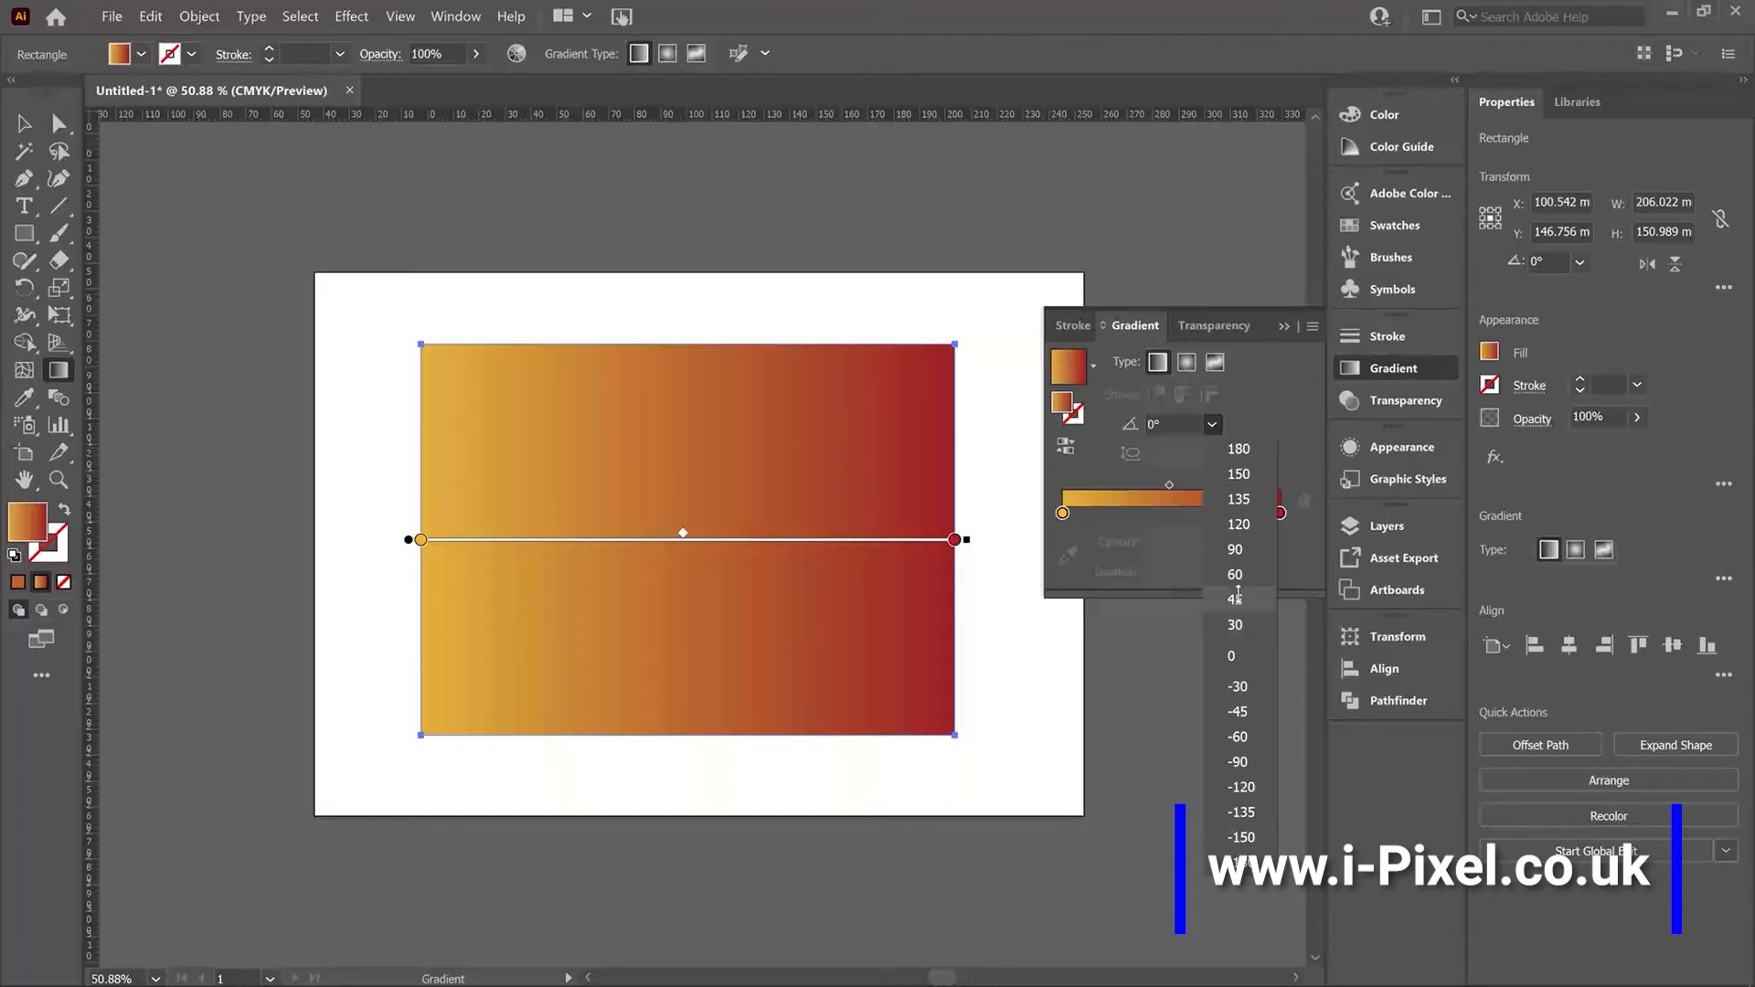
pyautogui.click(1236, 597)
pyautogui.click(1213, 425)
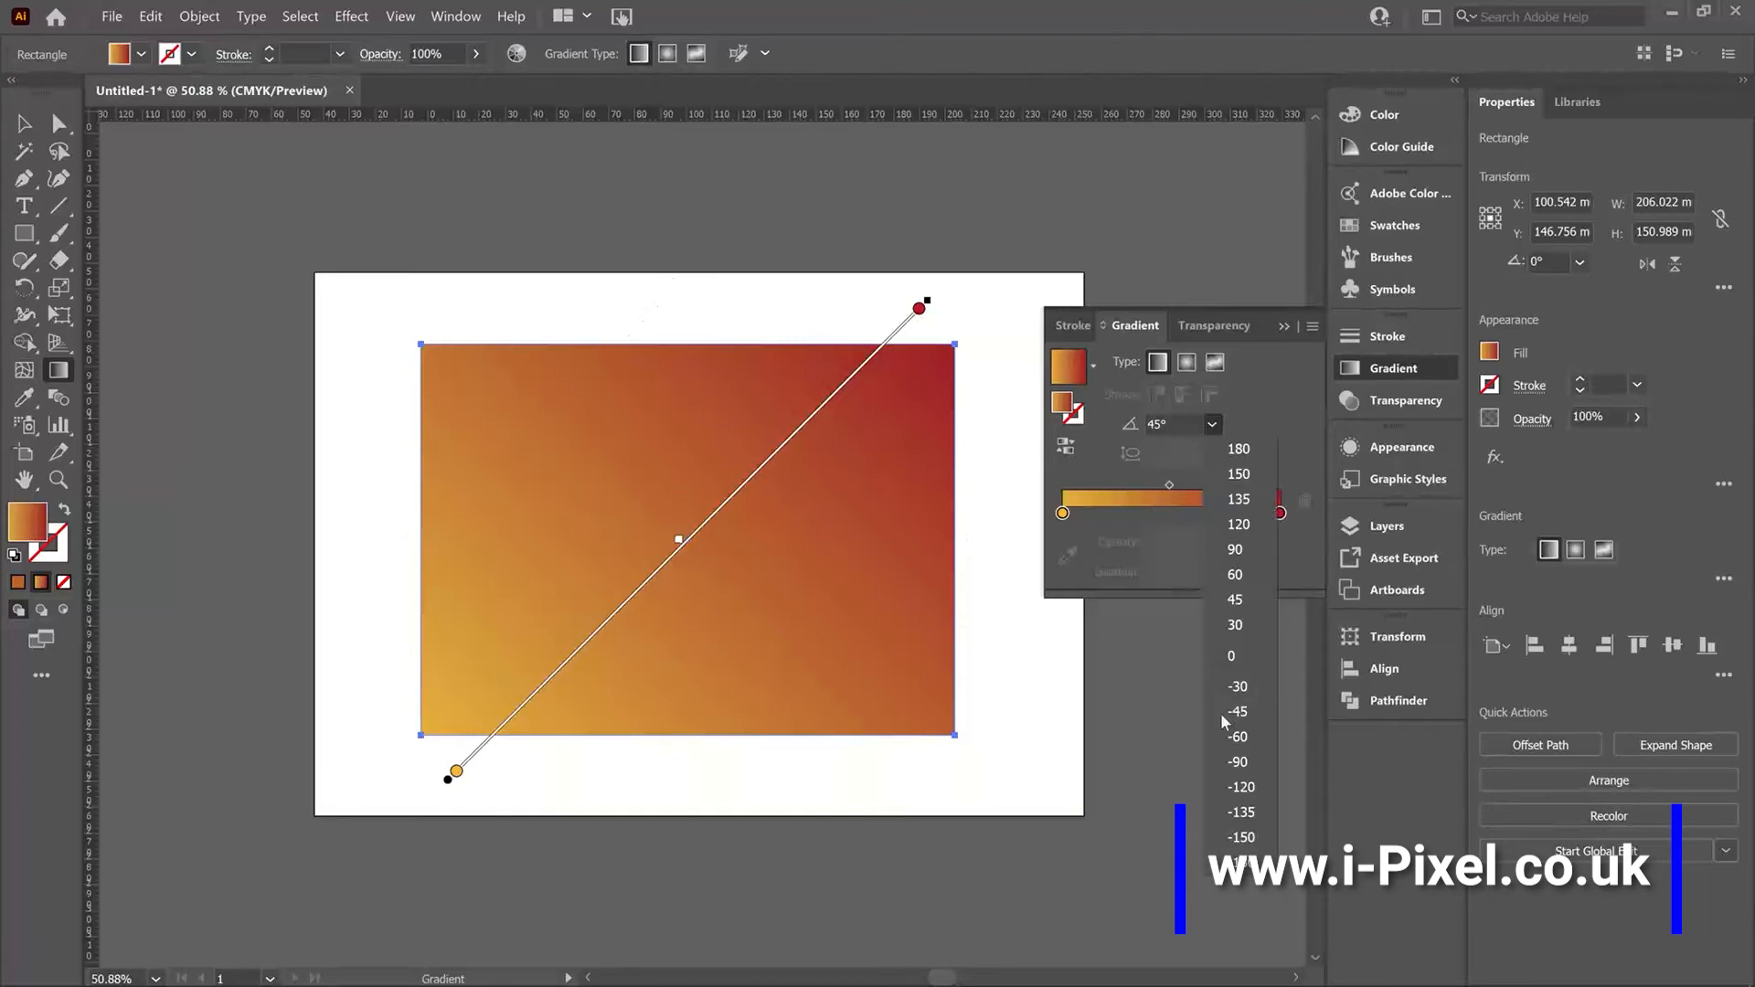
pyautogui.click(1230, 715)
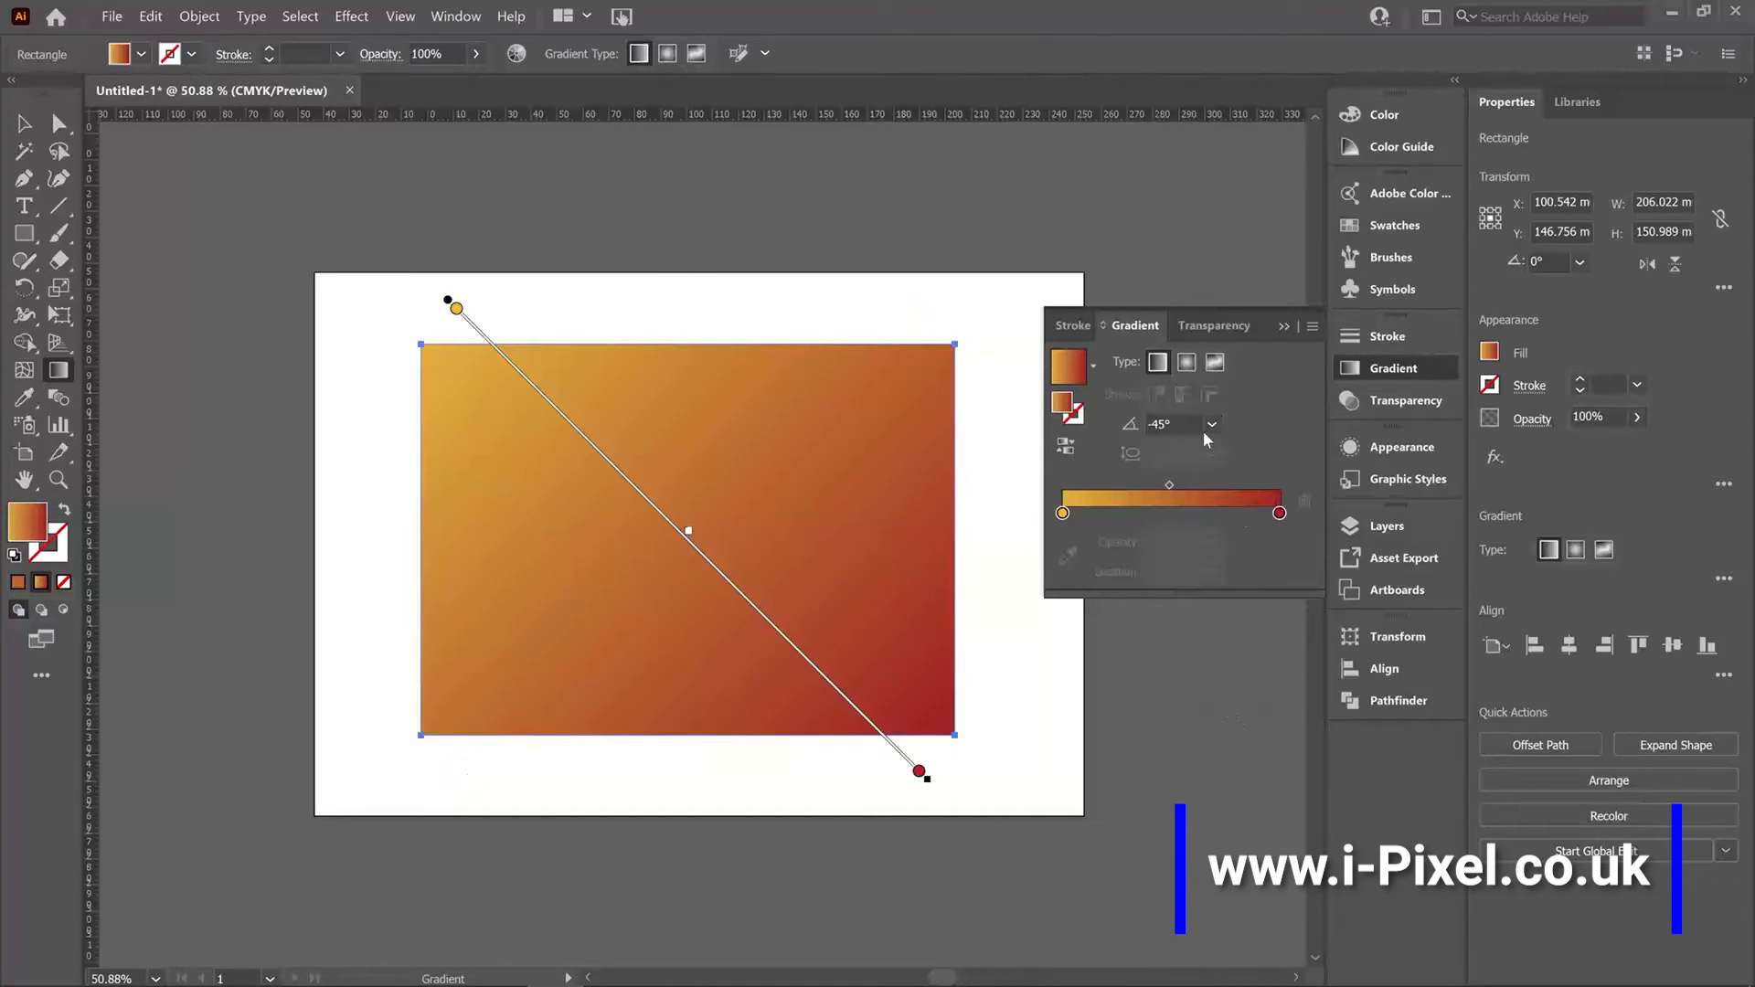
pyautogui.click(1210, 424)
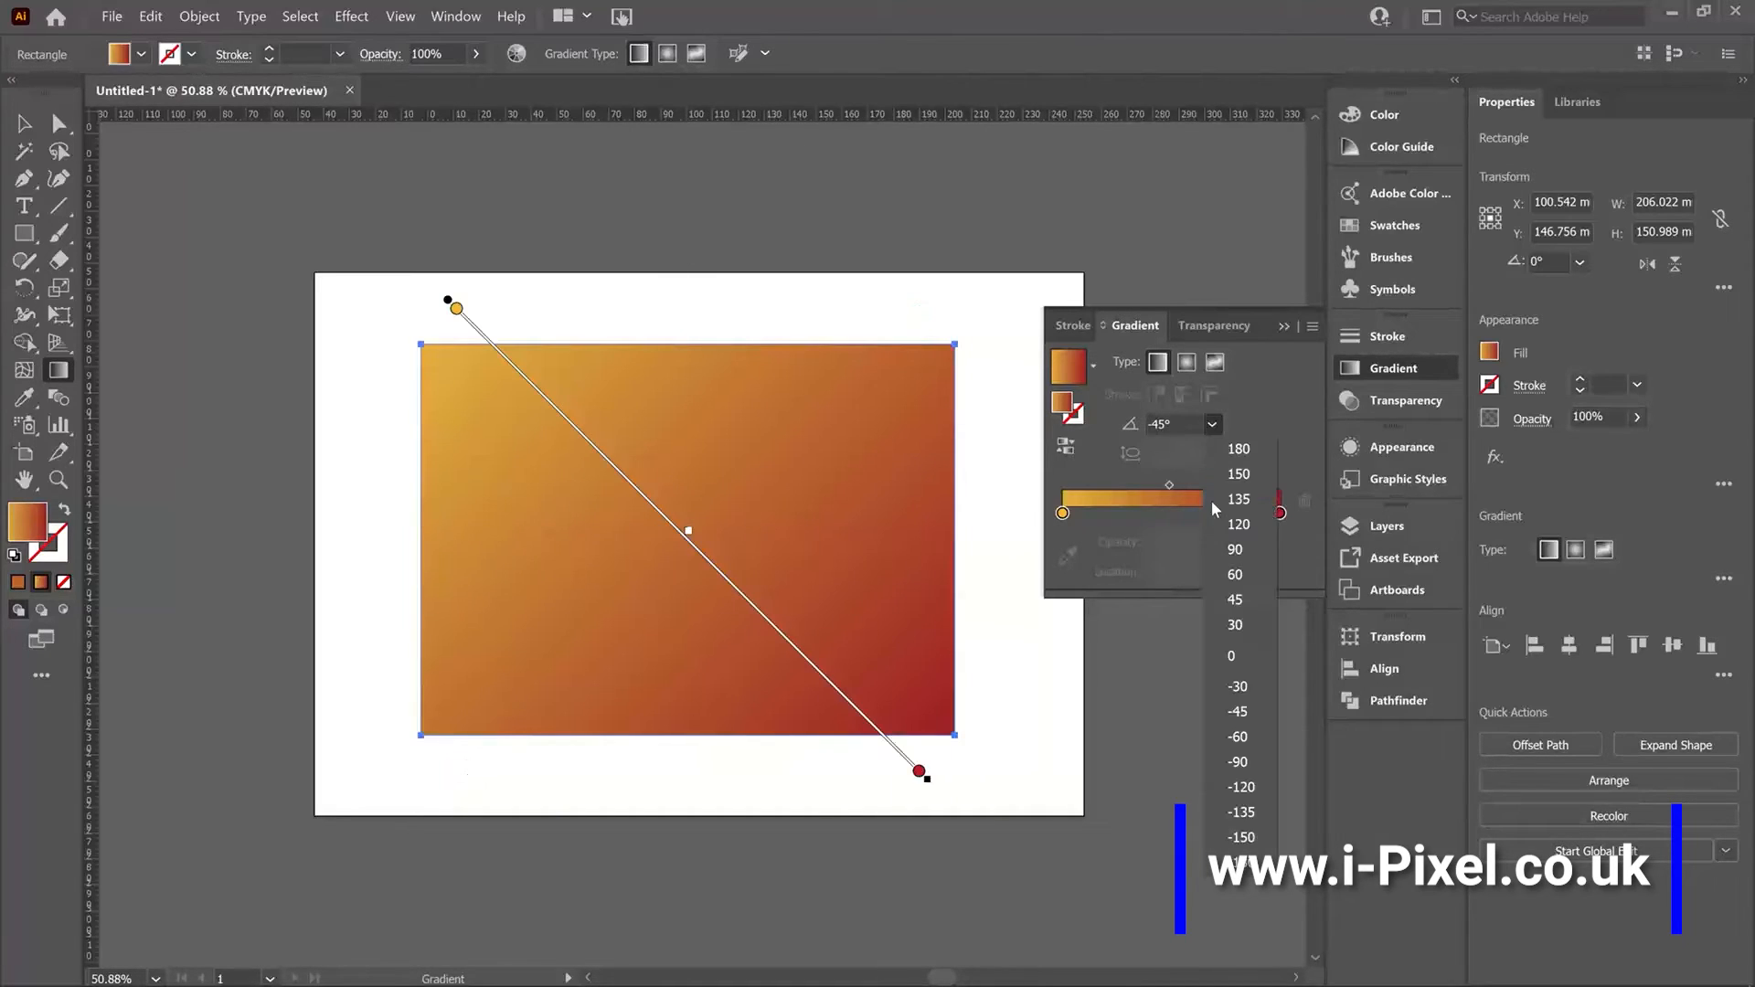
pyautogui.click(1237, 762)
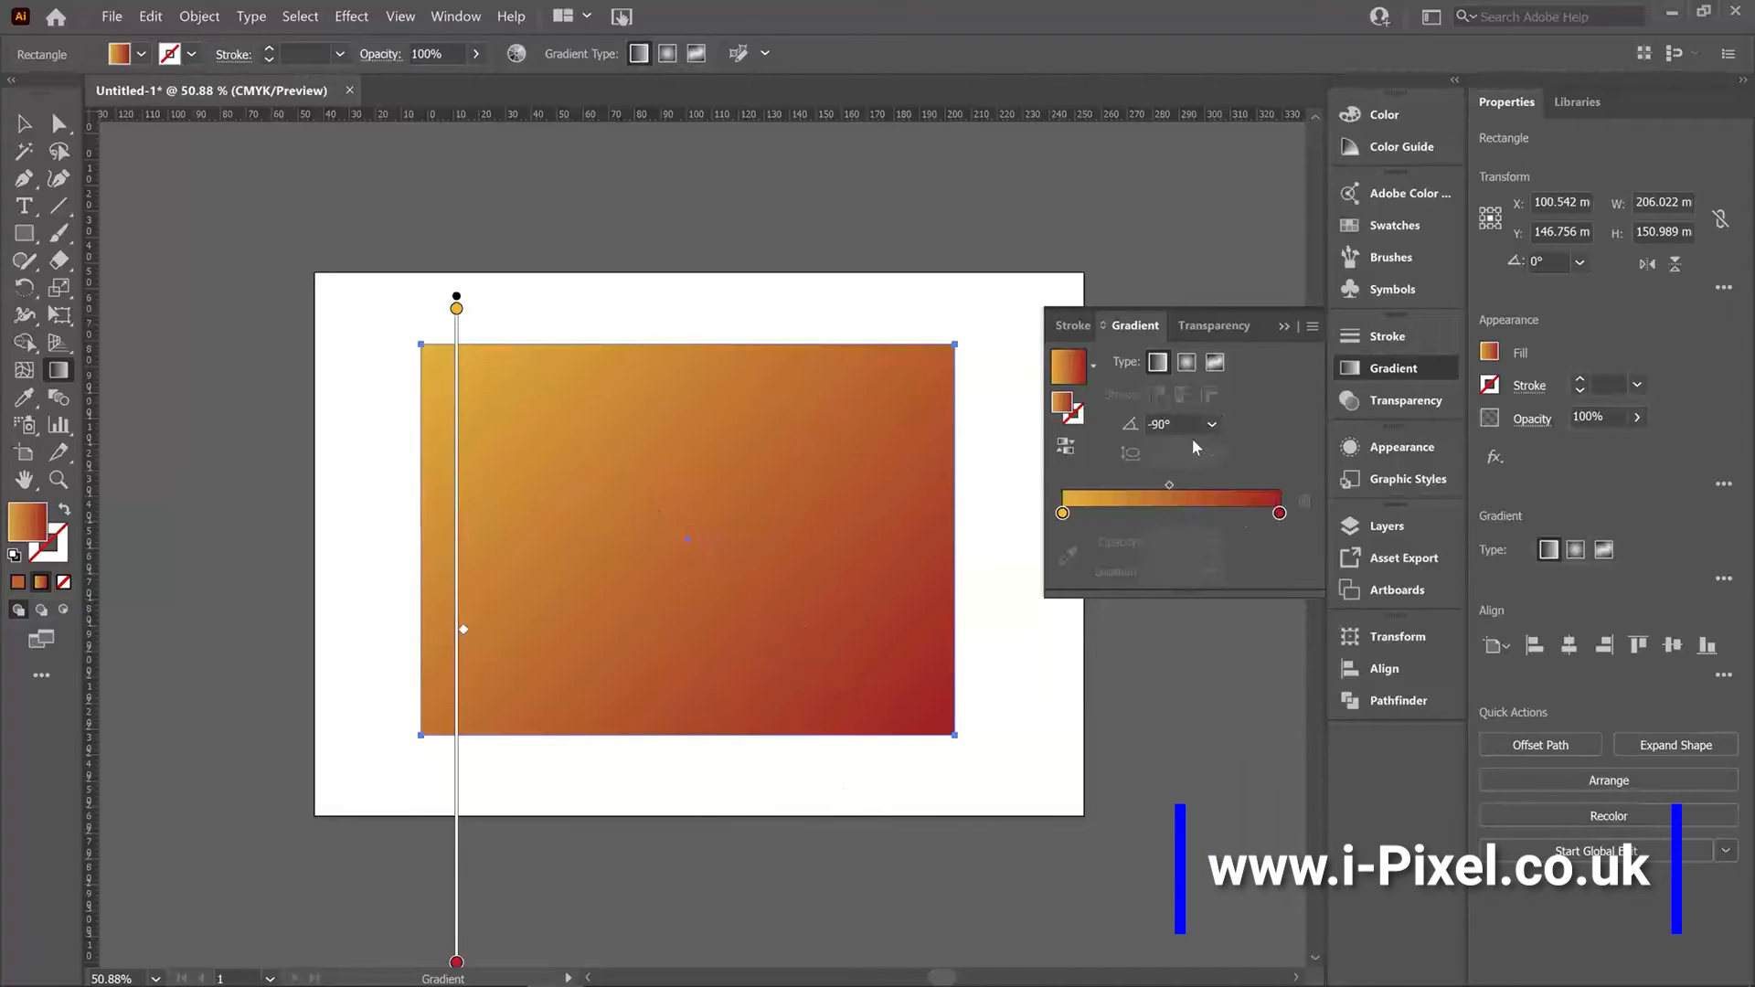
# Switch to a radial gradient and set its aspect ratio to 50%, then back to 100%.
pyautogui.click(1186, 363)
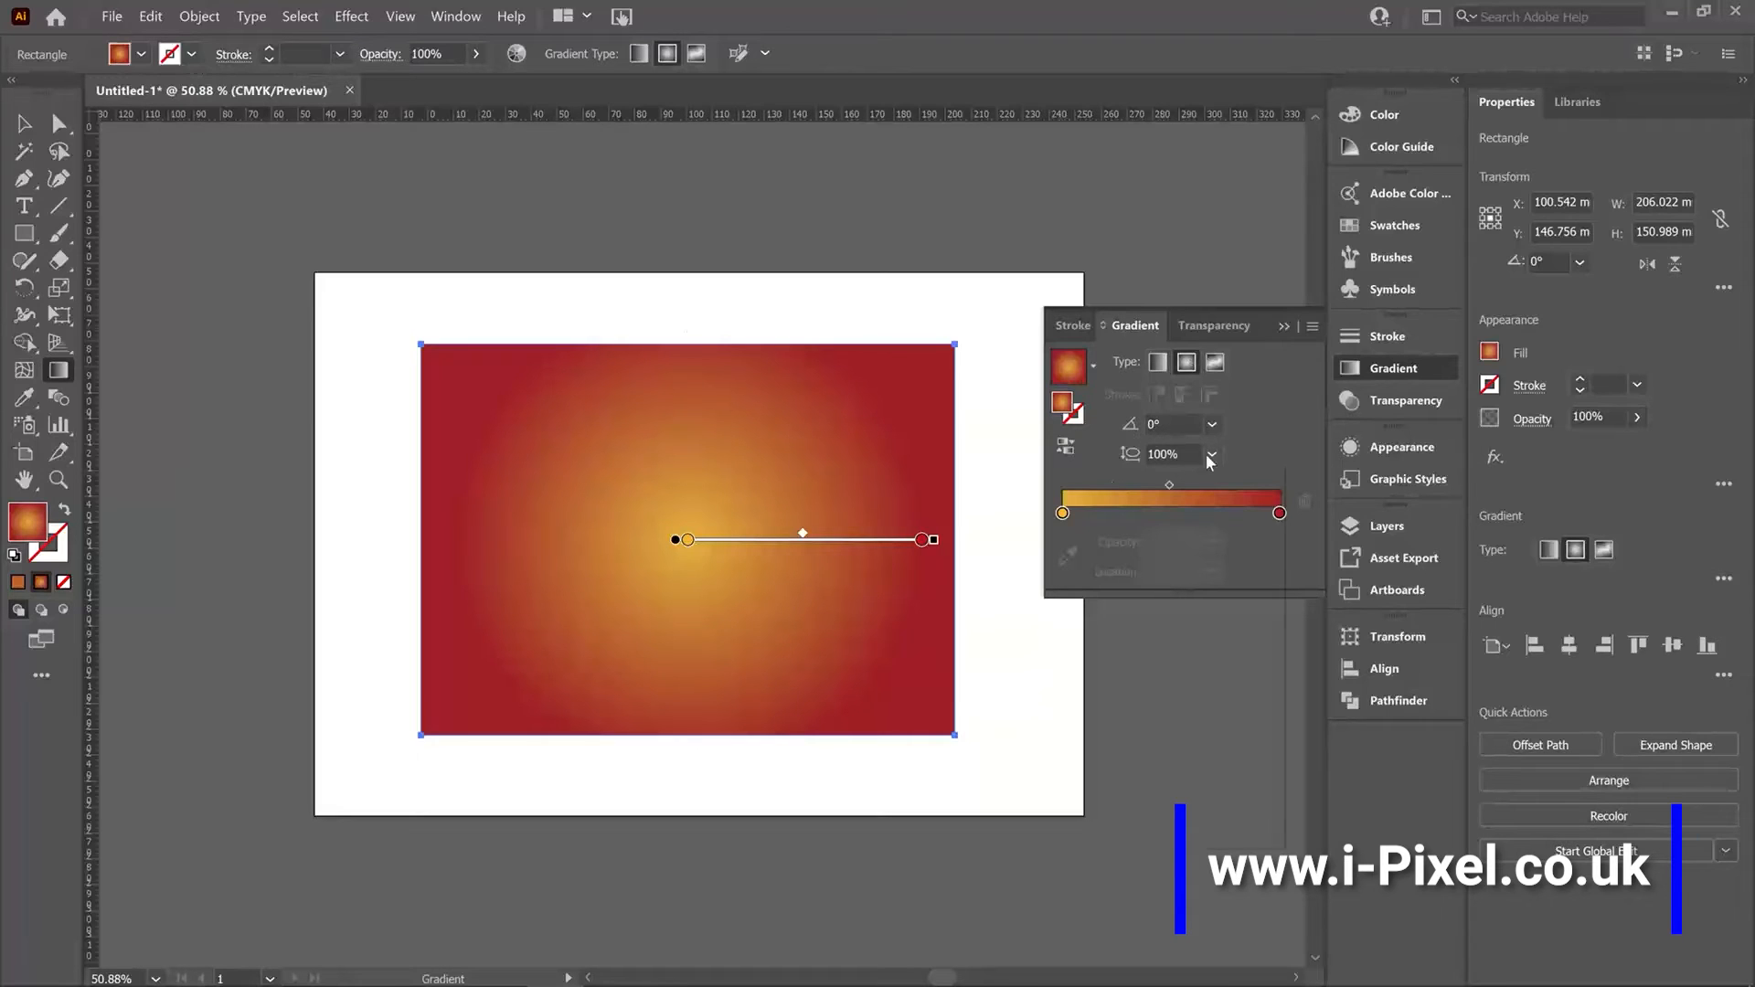
pyautogui.click(1211, 456)
pyautogui.click(1212, 455)
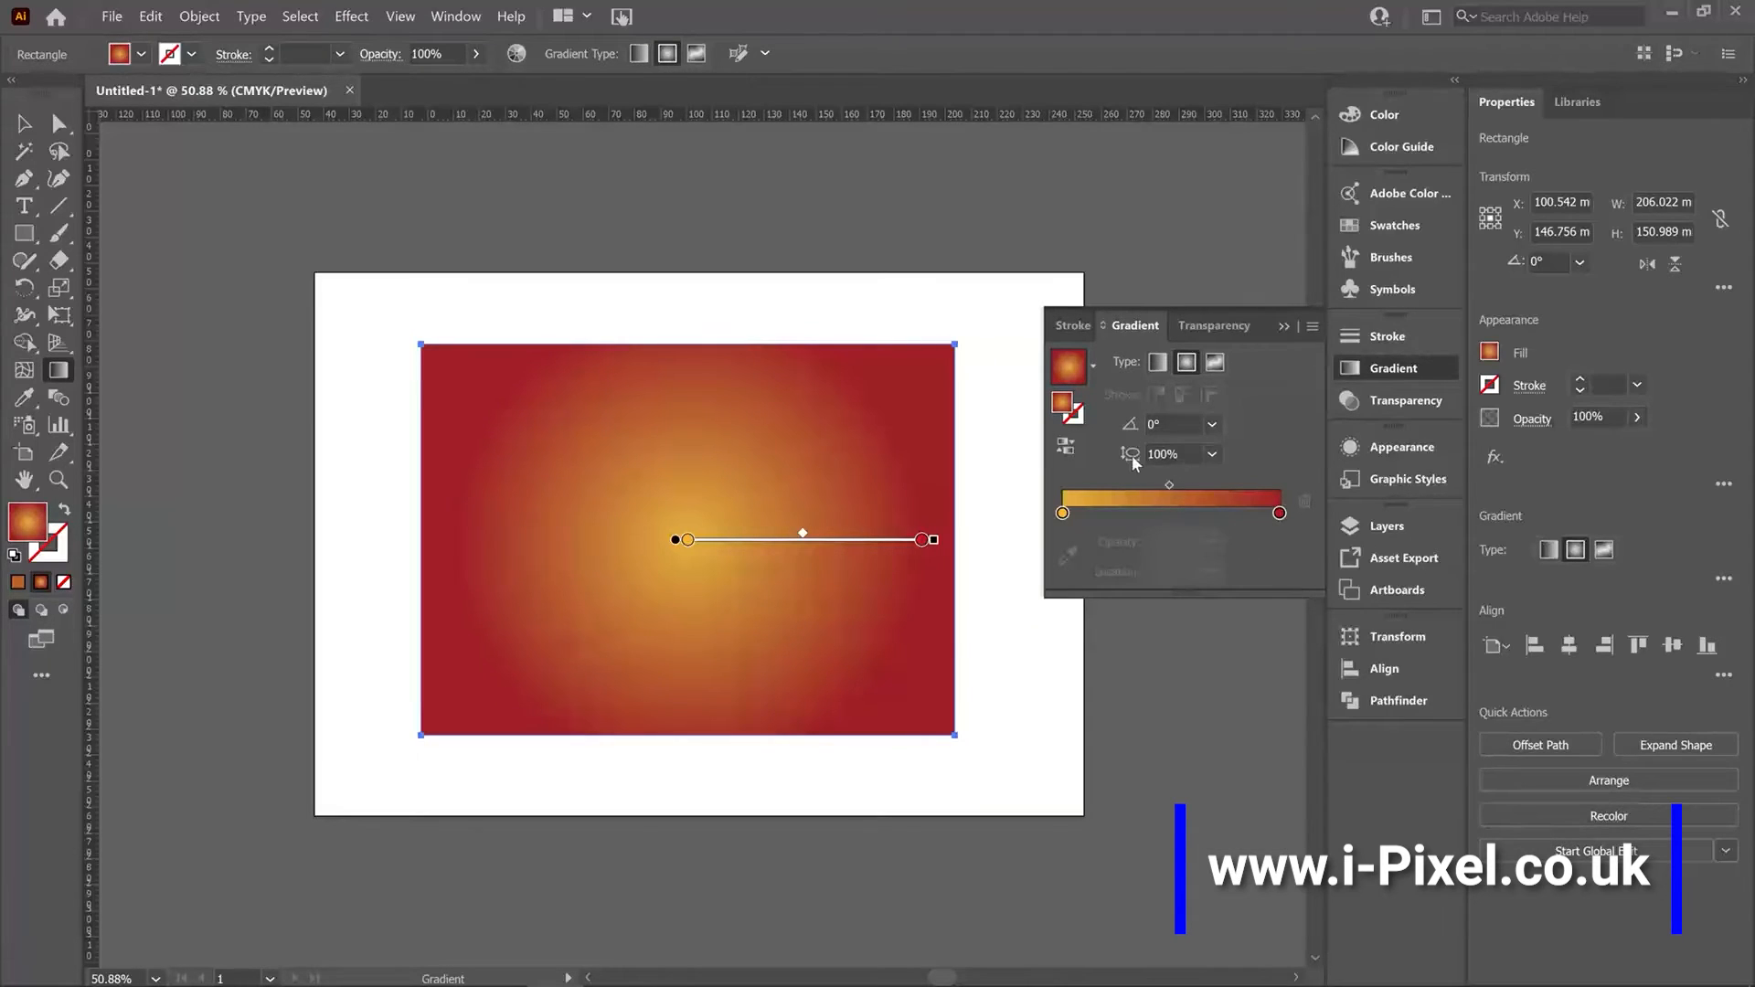
pyautogui.click(1211, 454)
pyautogui.click(1239, 582)
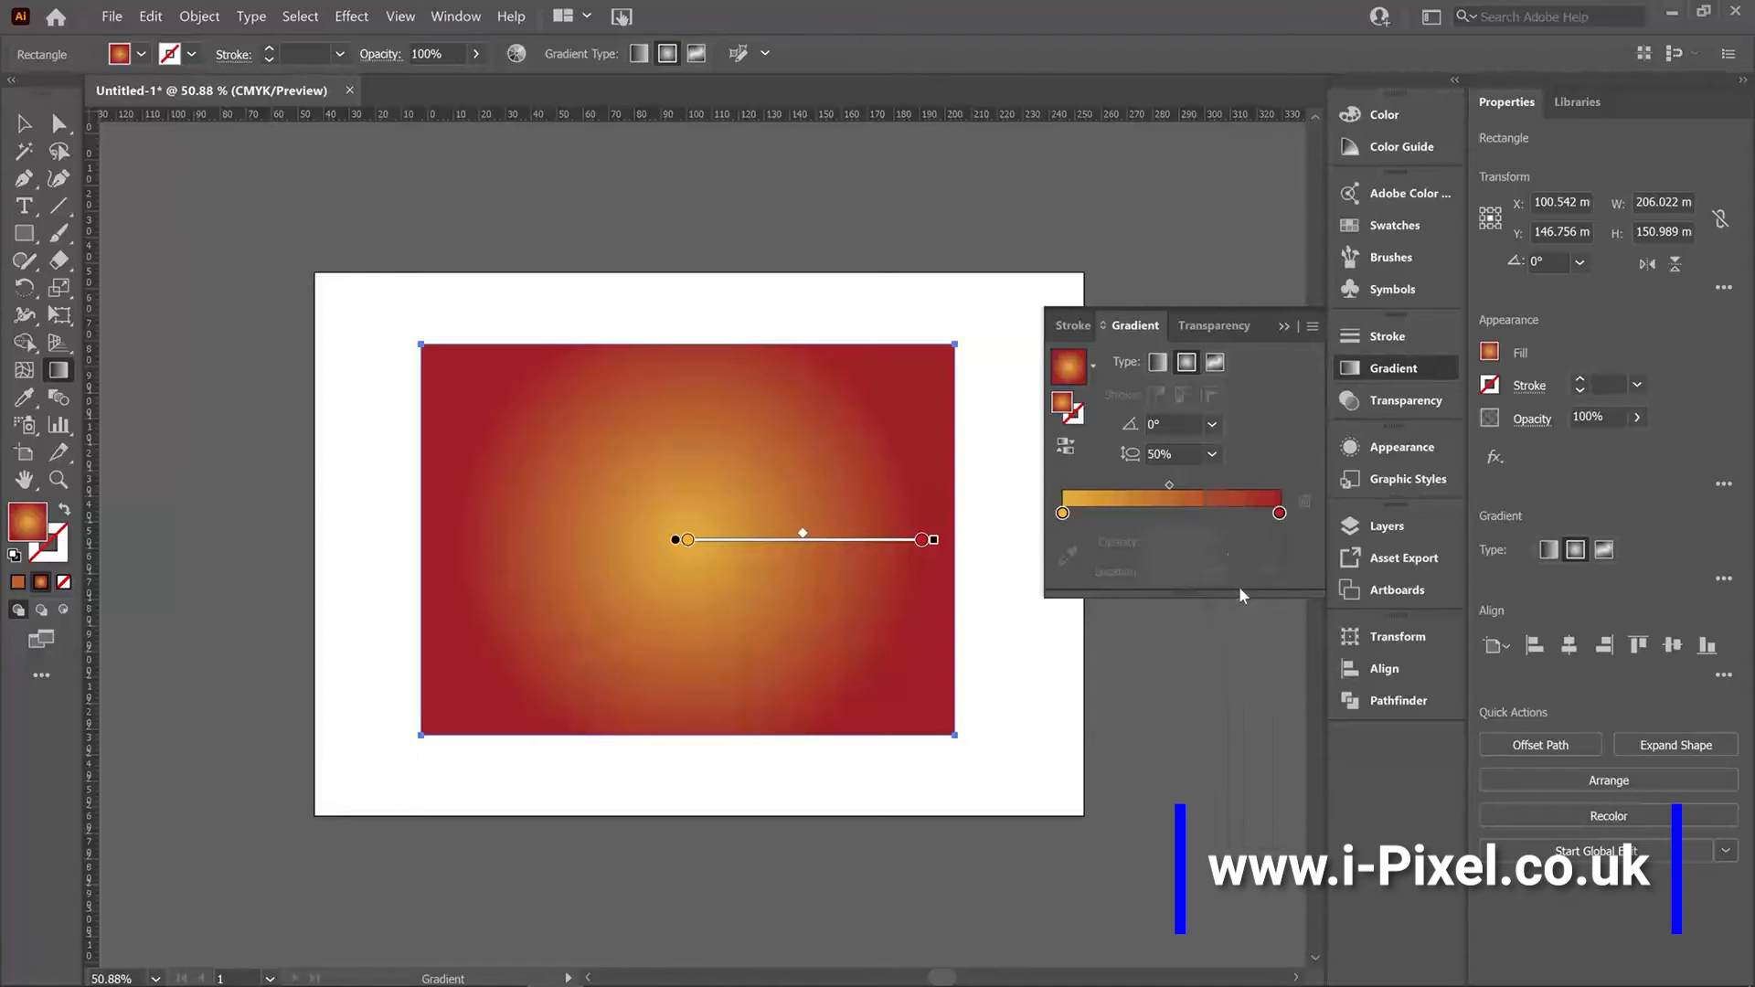
pyautogui.click(1213, 454)
pyautogui.click(1244, 705)
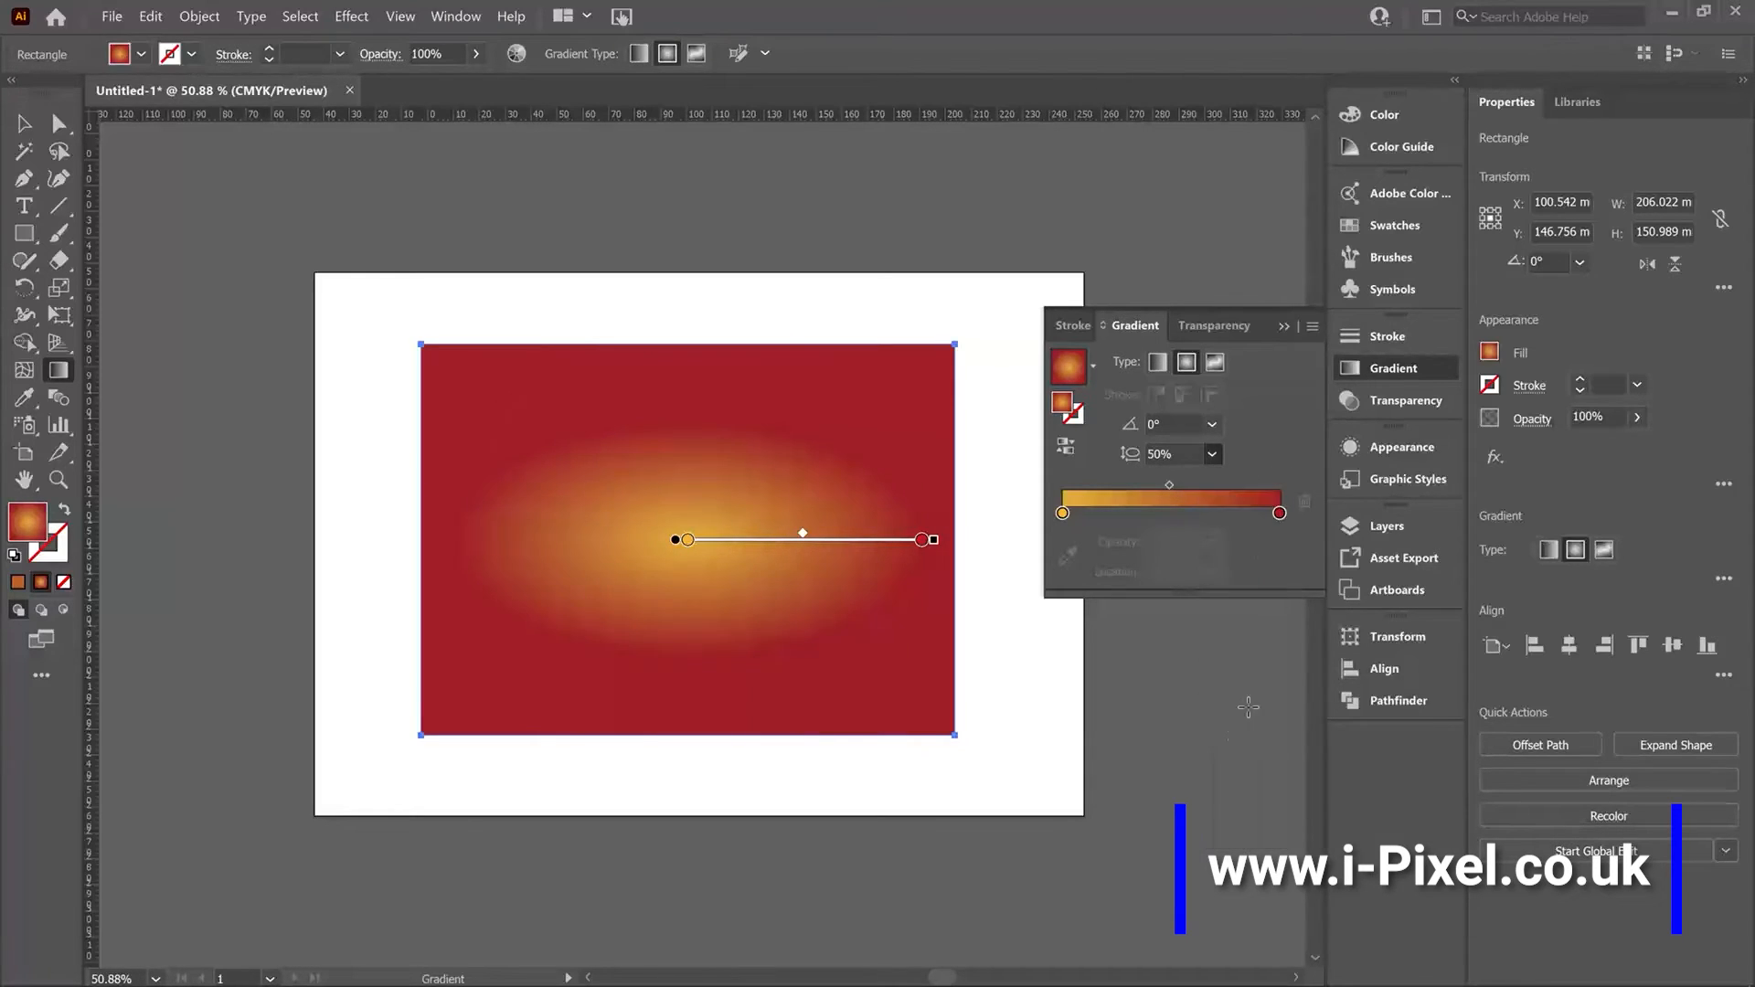
# Rotate the radial gradient to 30°, stretch its aspect ratio to 300%, and rotate it to -90°.
pyautogui.click(1211, 425)
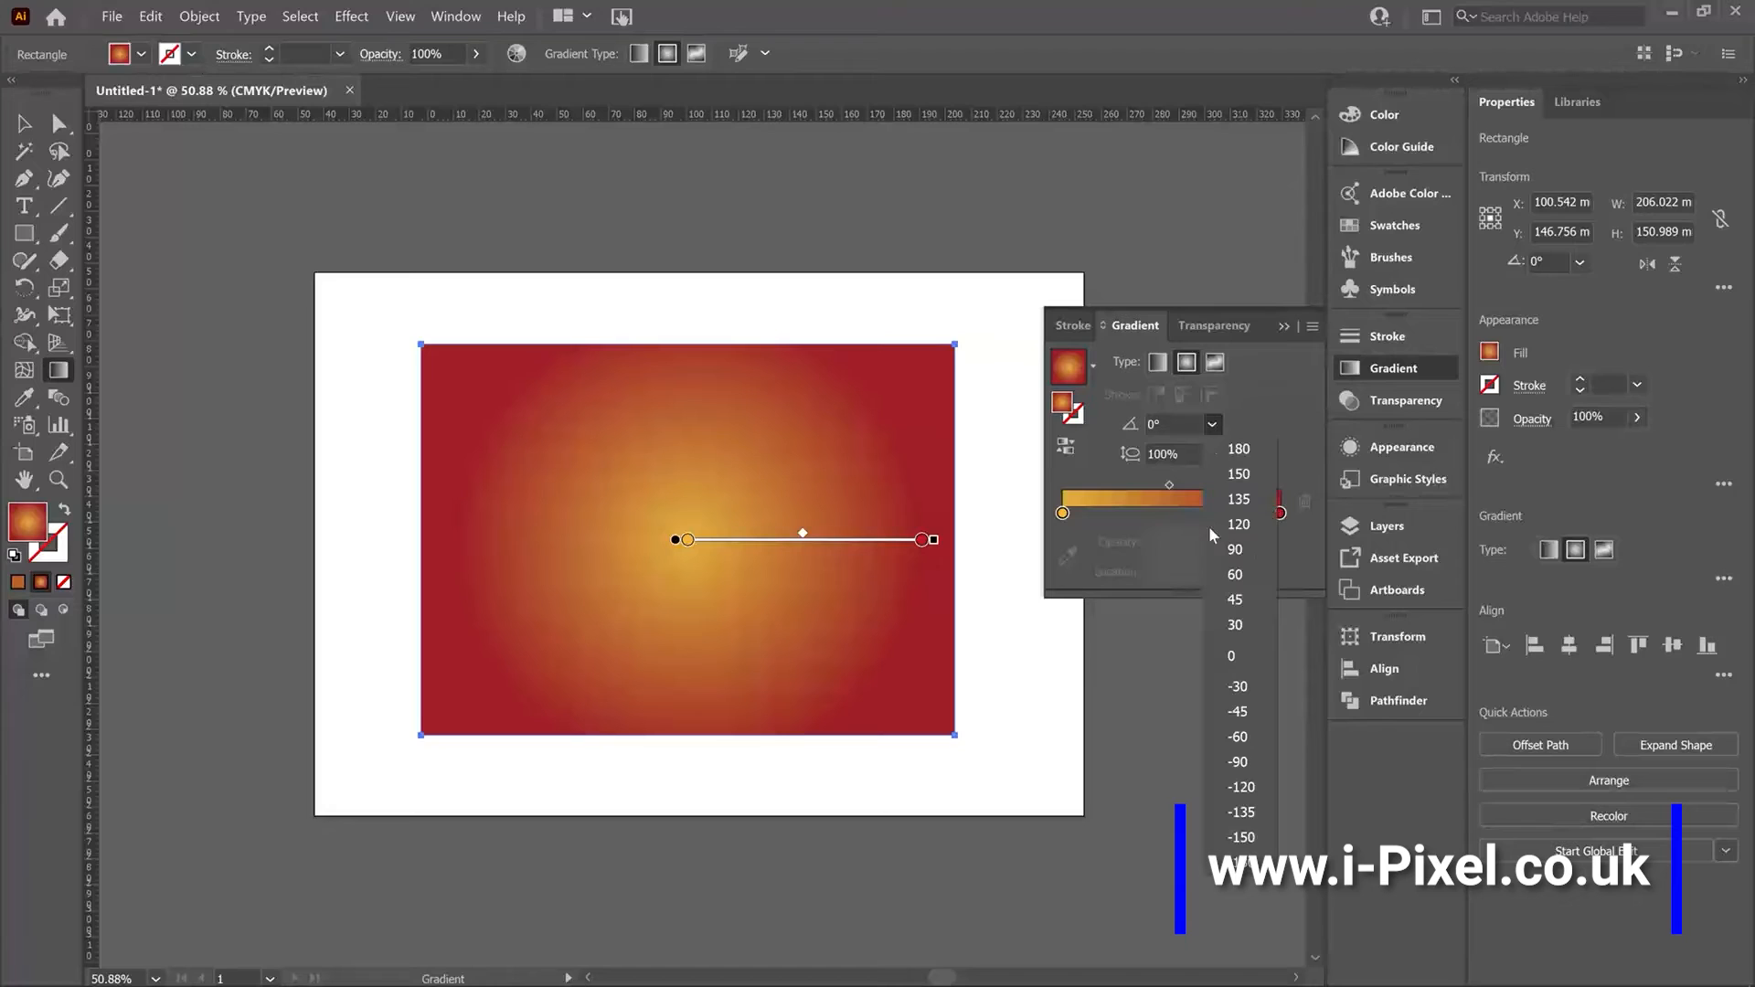
pyautogui.click(1243, 624)
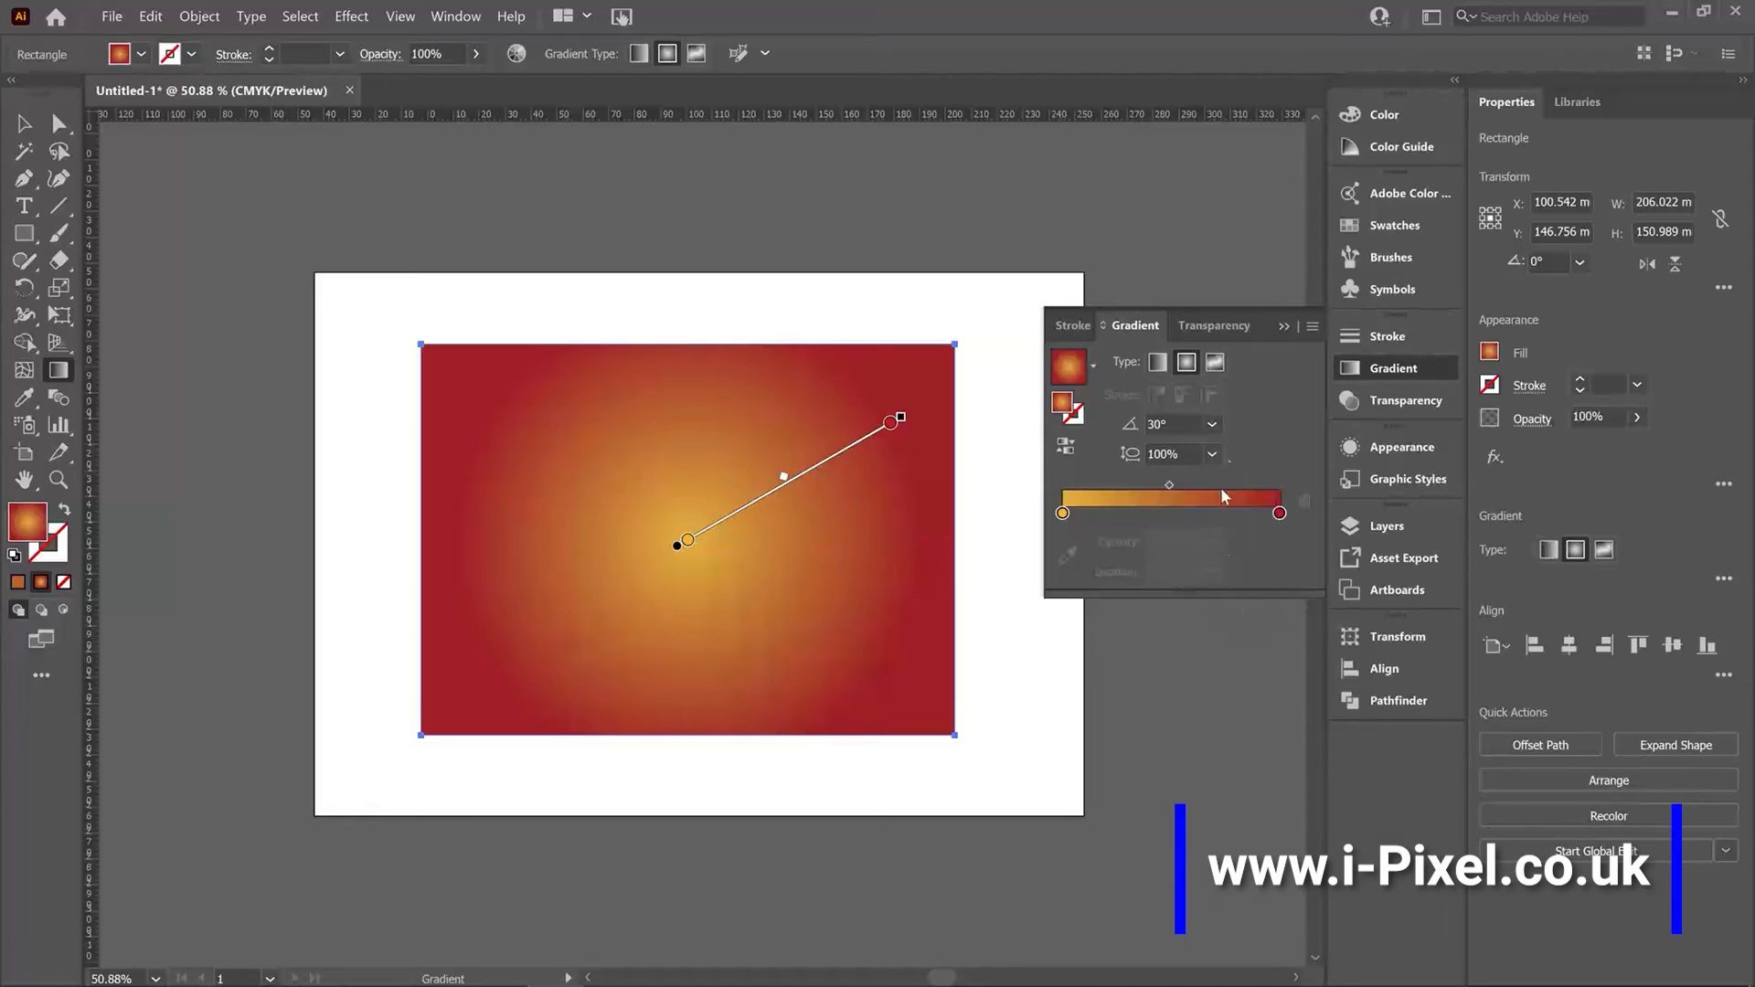
pyautogui.click(1215, 452)
pyautogui.click(1225, 760)
pyautogui.click(1212, 424)
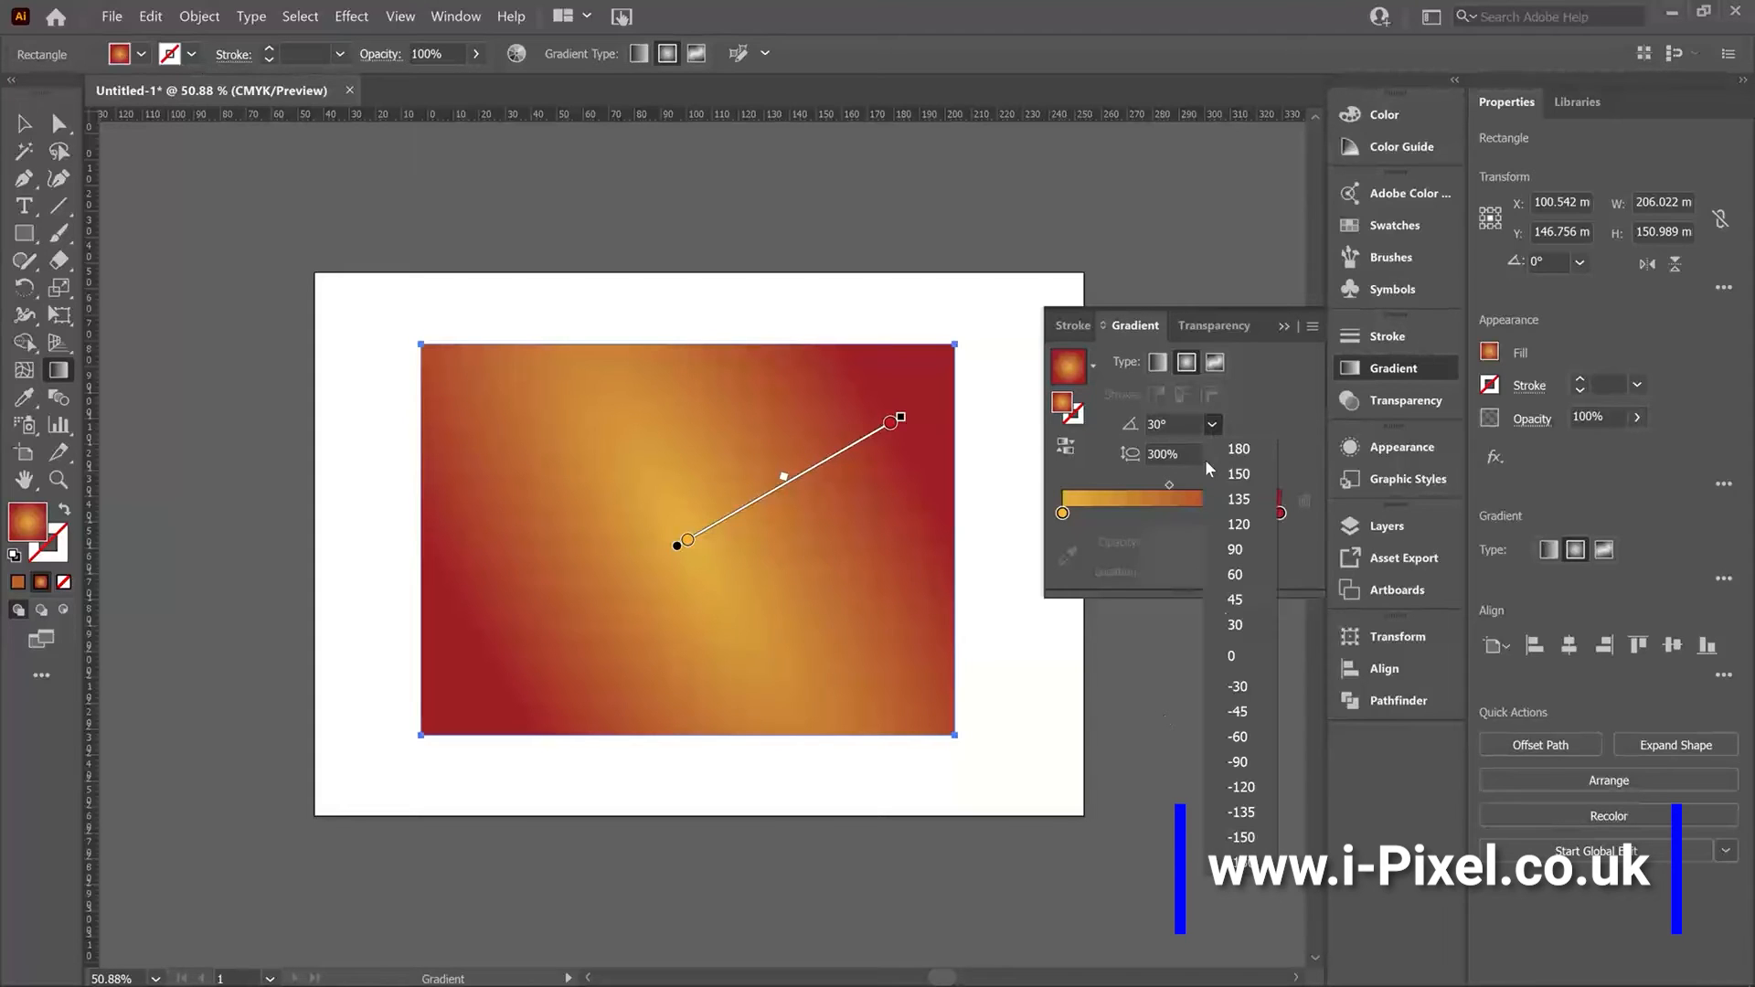
pyautogui.click(1238, 762)
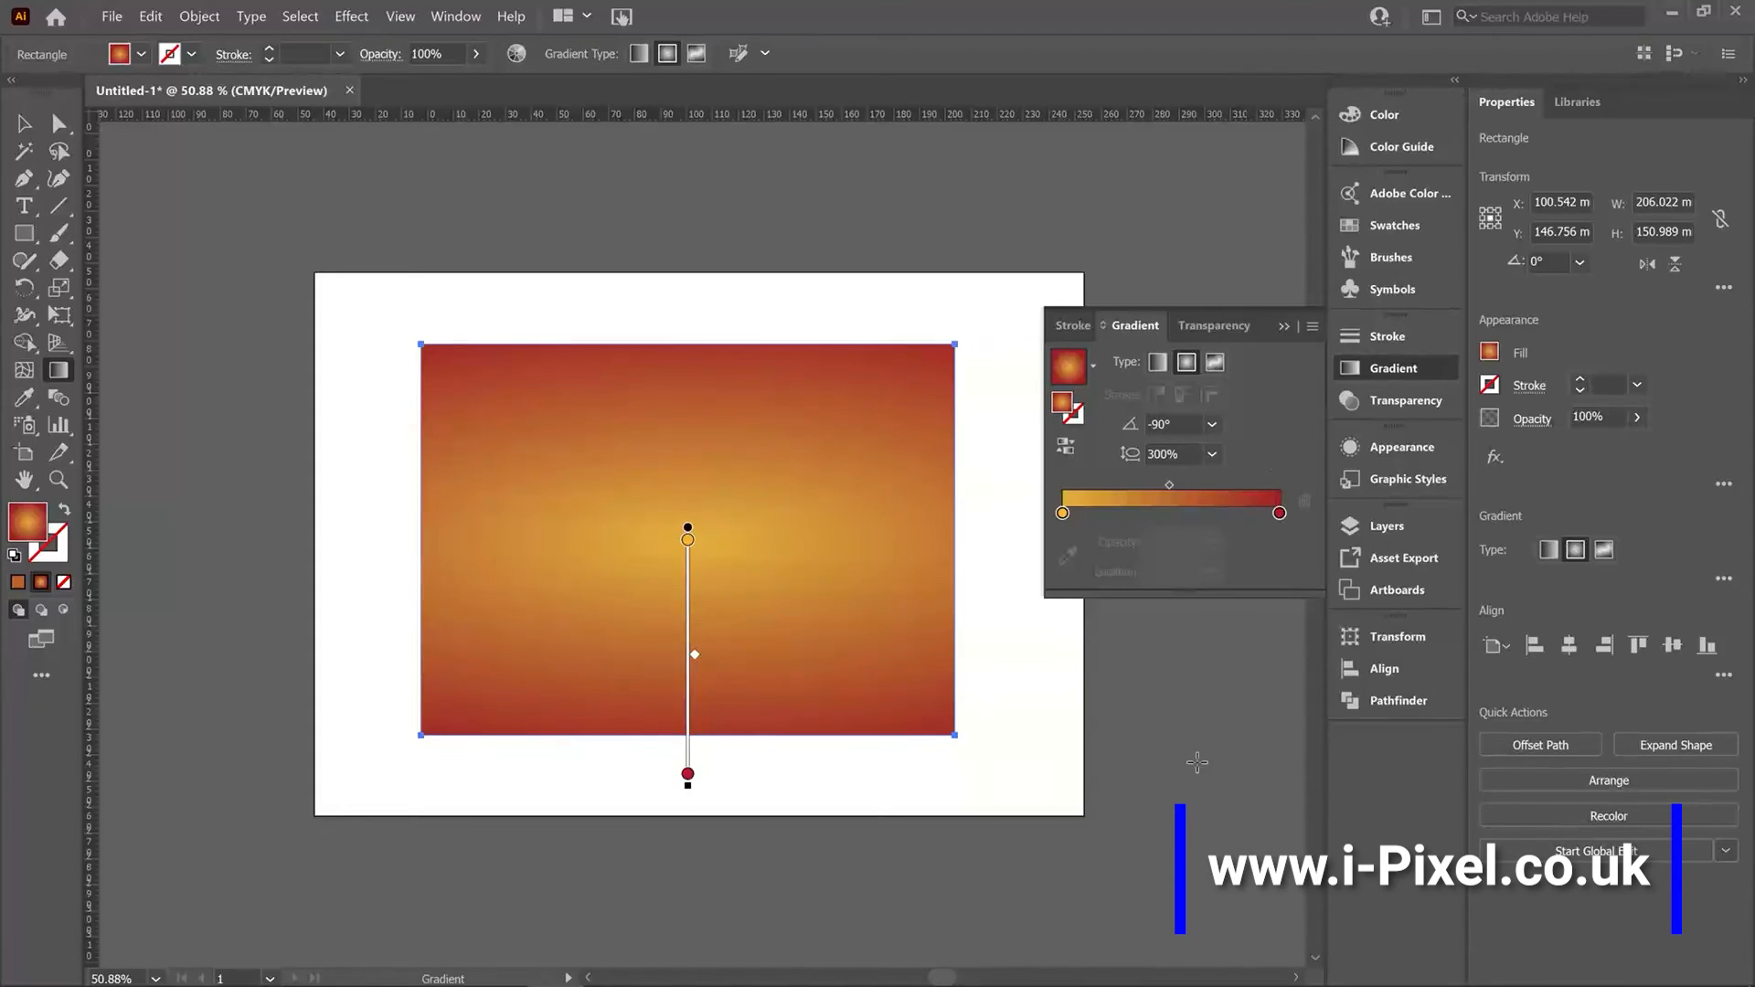
# Change the rectangle's fill to a freeform gradient with color points.
pyautogui.click(1216, 427)
pyautogui.click(1216, 426)
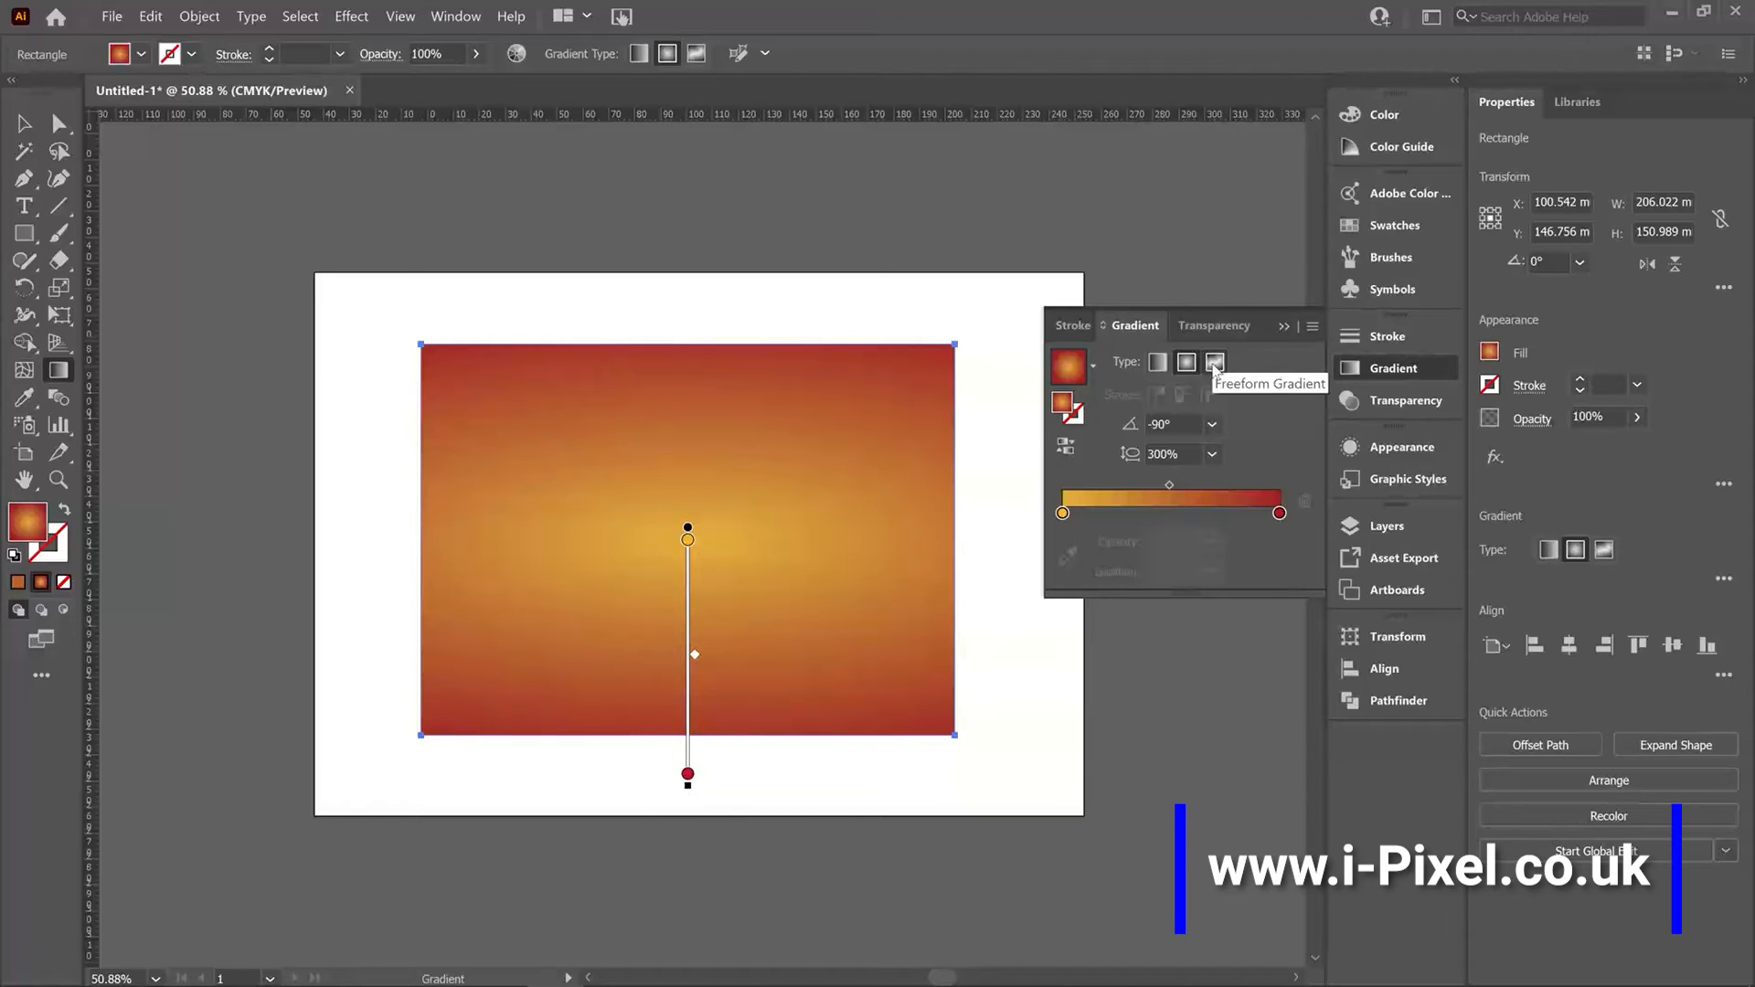
pyautogui.click(1214, 363)
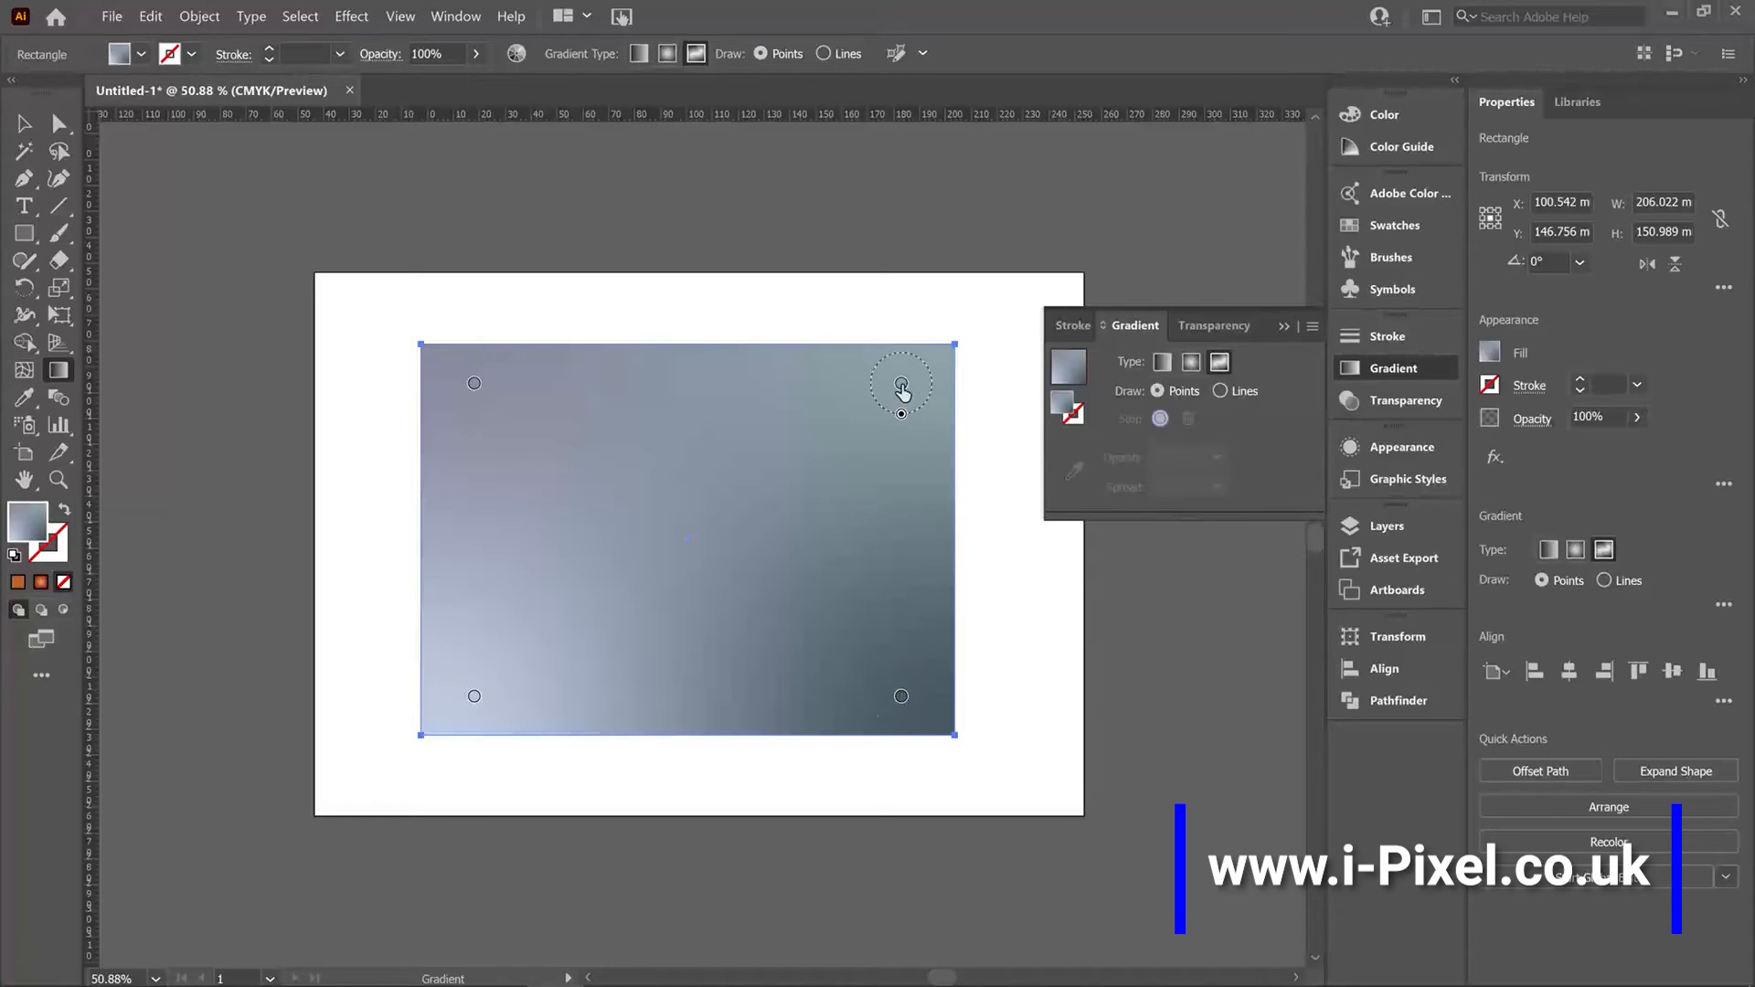
# Reposition freeform color points, moving the top-right point toward the centre and the top-left point inward.
pyautogui.moveTo(900, 386); pyautogui.dragTo(823, 413)
pyautogui.moveTo(743, 451); pyautogui.dragTo(737, 518)
pyautogui.moveTo(475, 385); pyautogui.dragTo(554, 448)
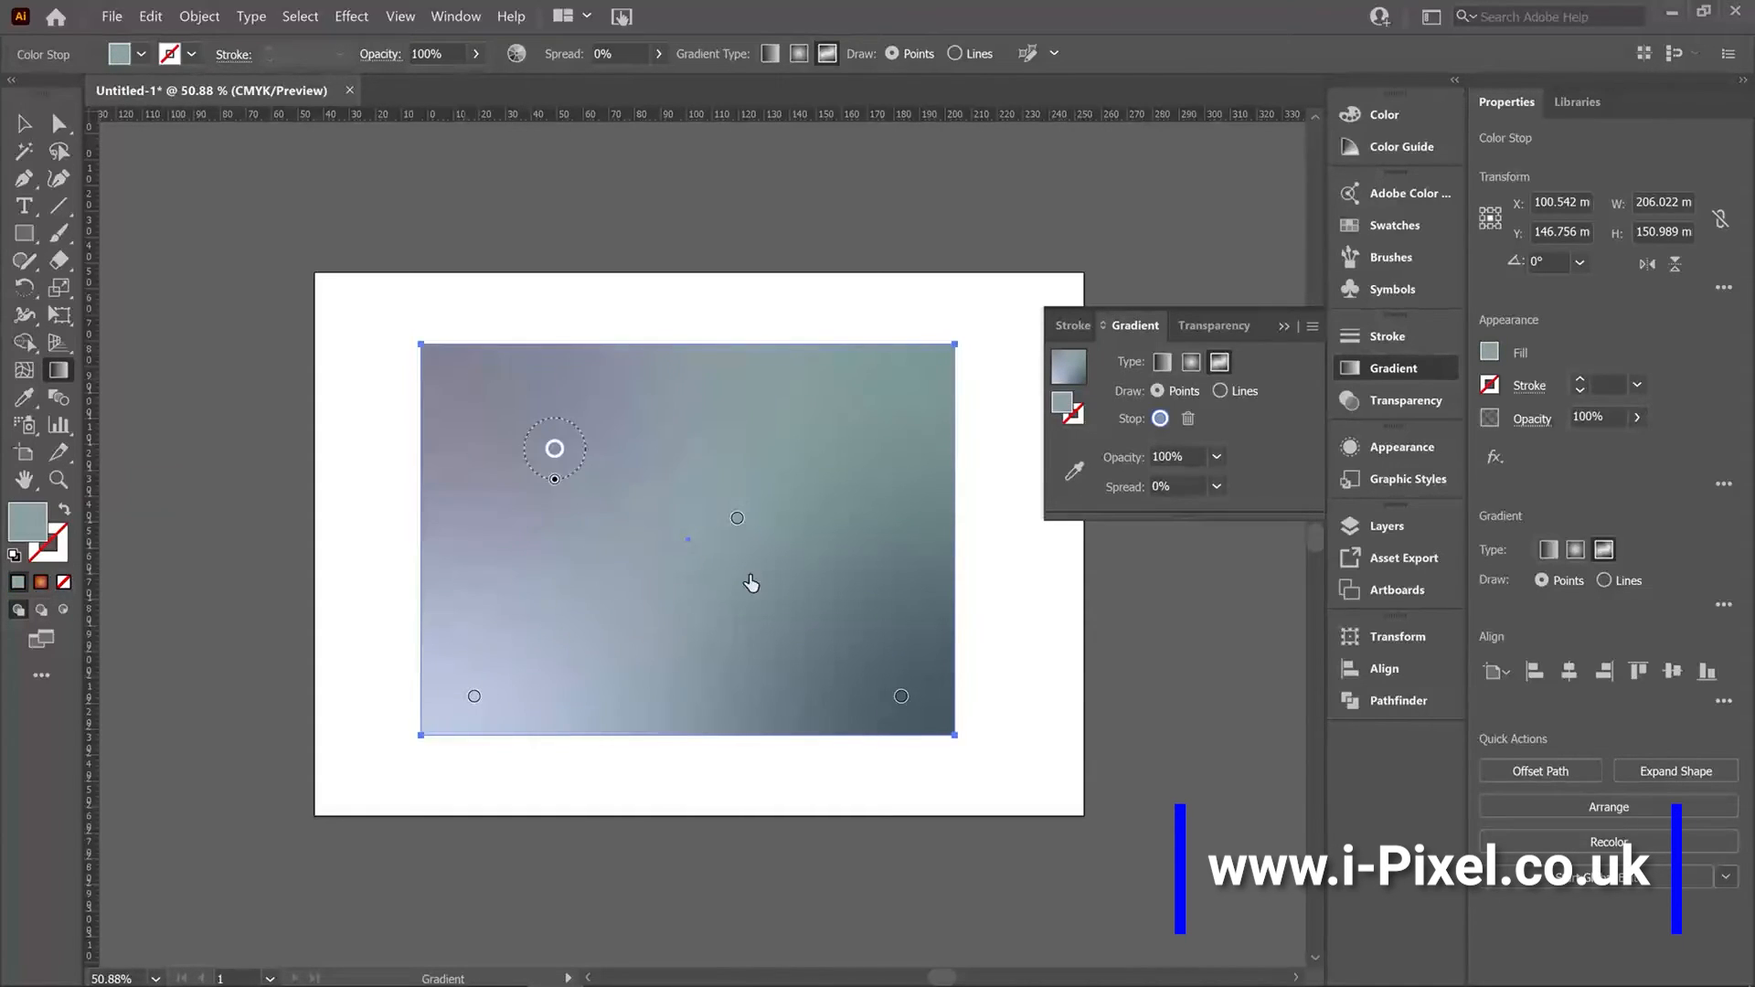
# Color the central freeform point orange.
pyautogui.doubleClick(737, 518)
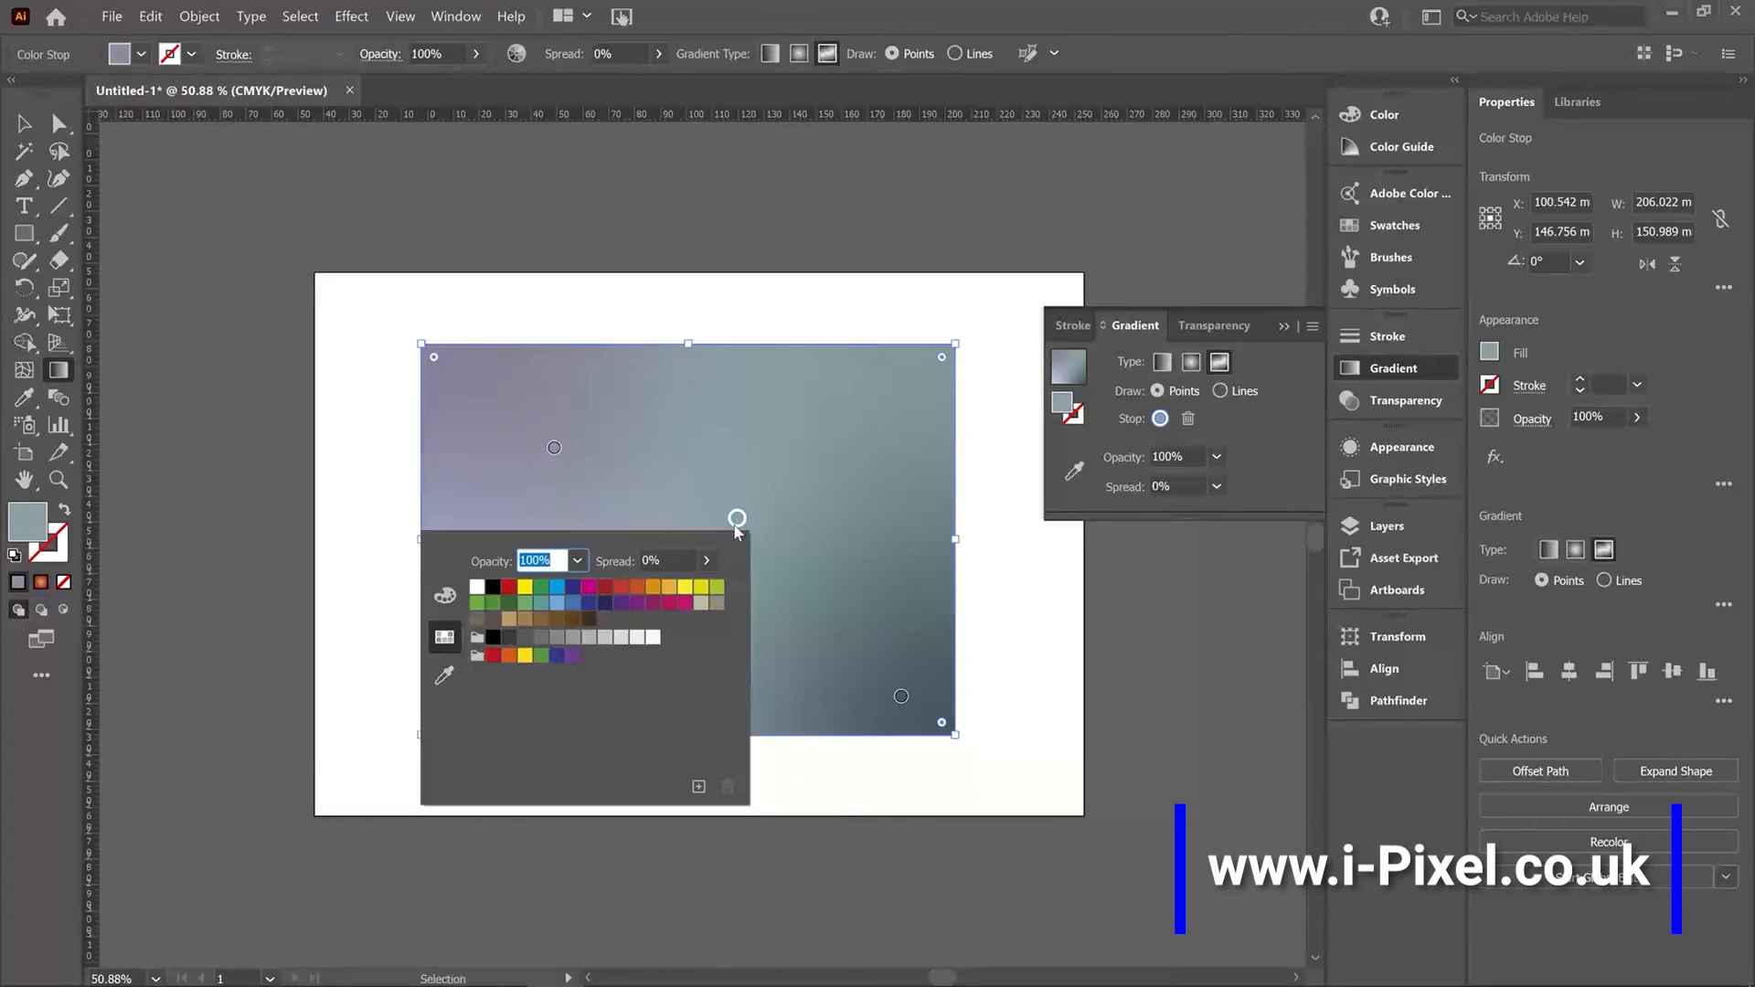
pyautogui.click(653, 588)
pyautogui.click(551, 453)
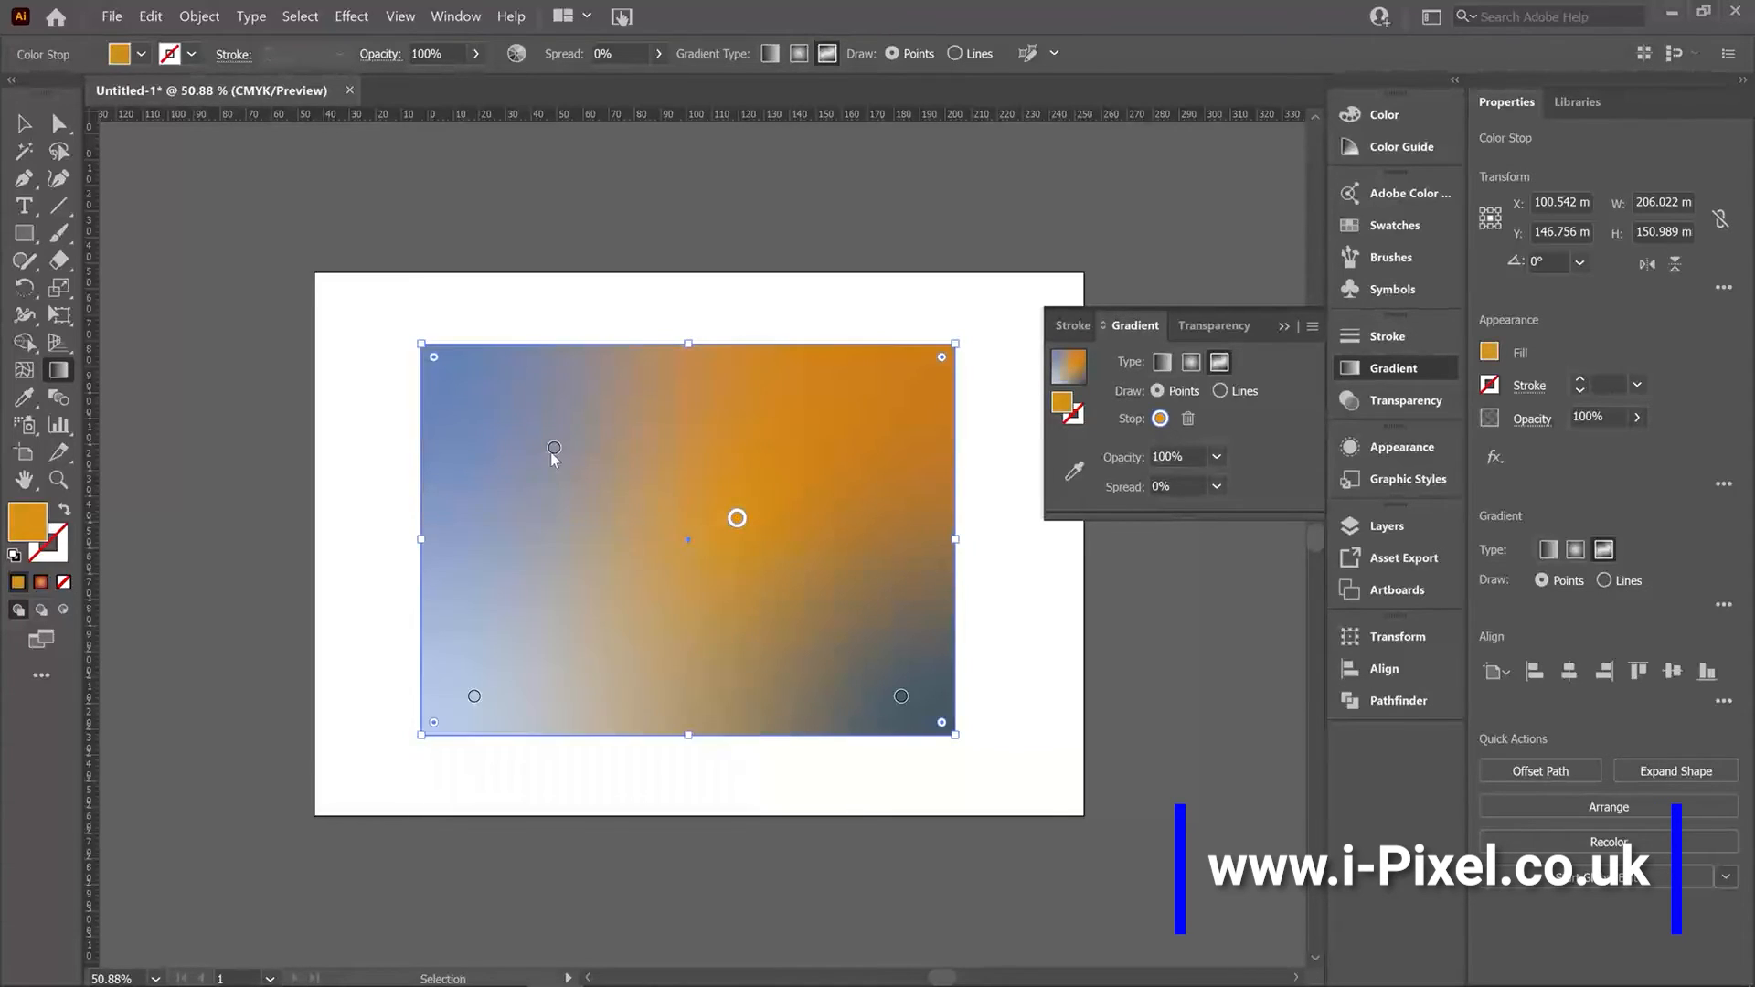
# Recolor the upper-left freeform point, trying yellow and blue before settling on dark indigo.
pyautogui.doubleClick(553, 452)
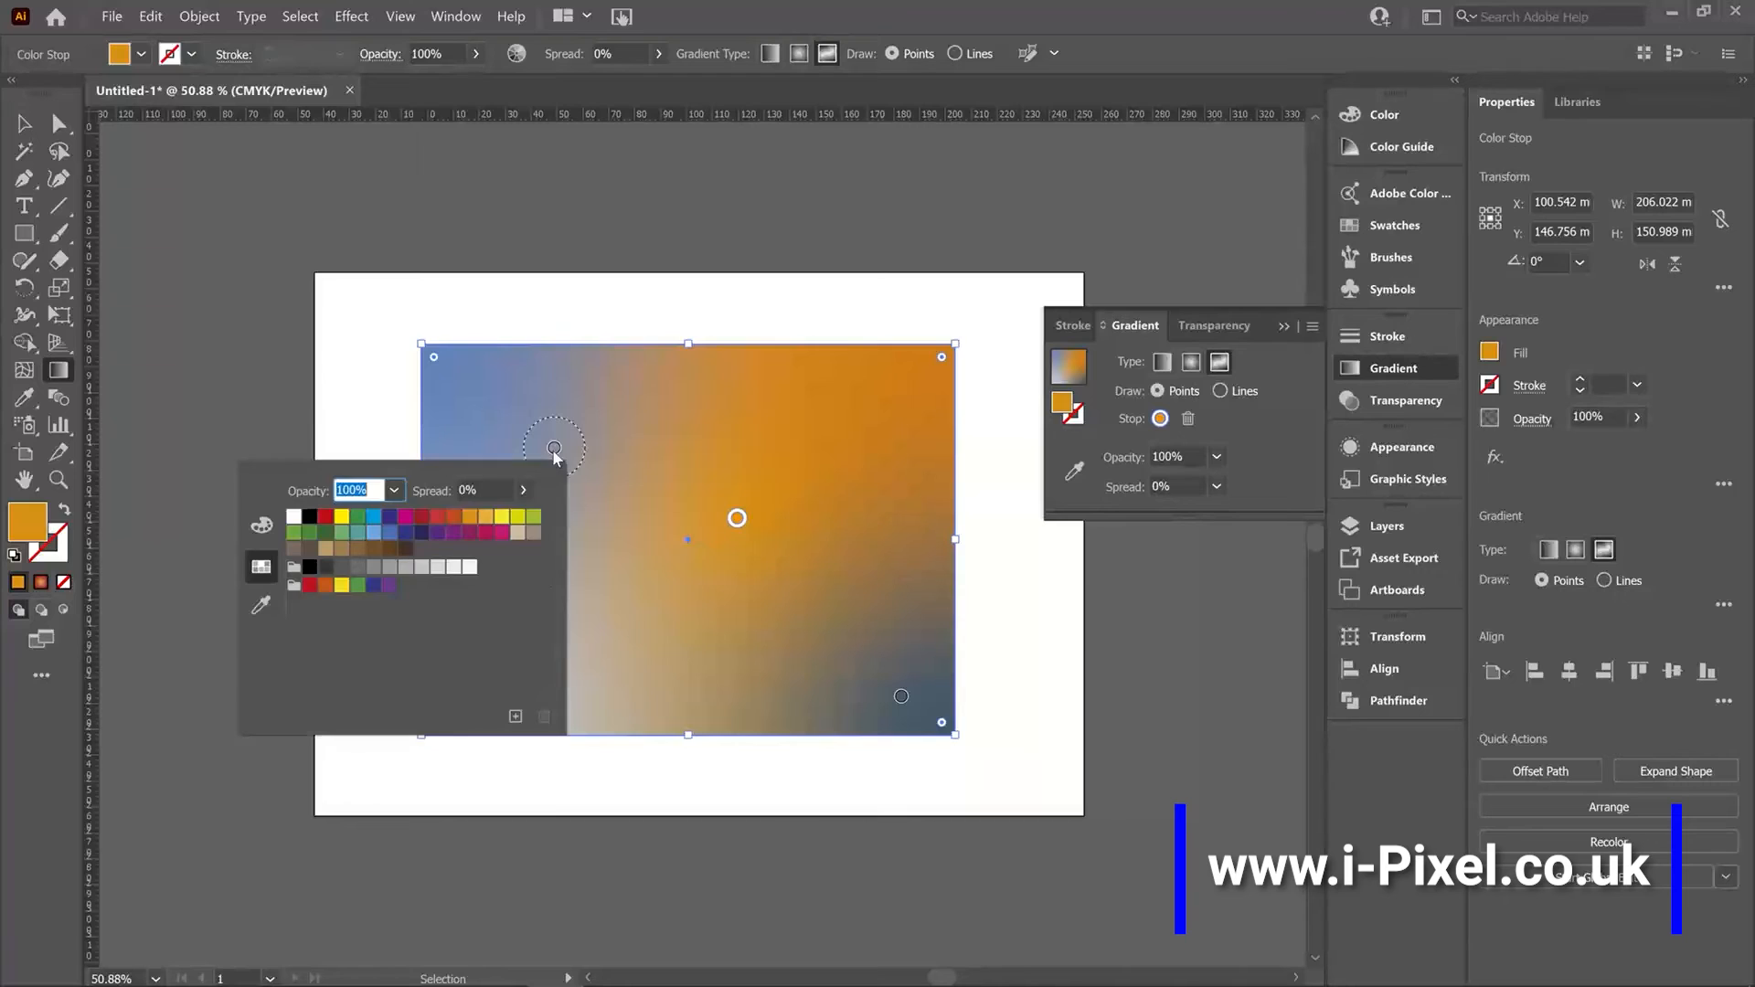
pyautogui.click(516, 518)
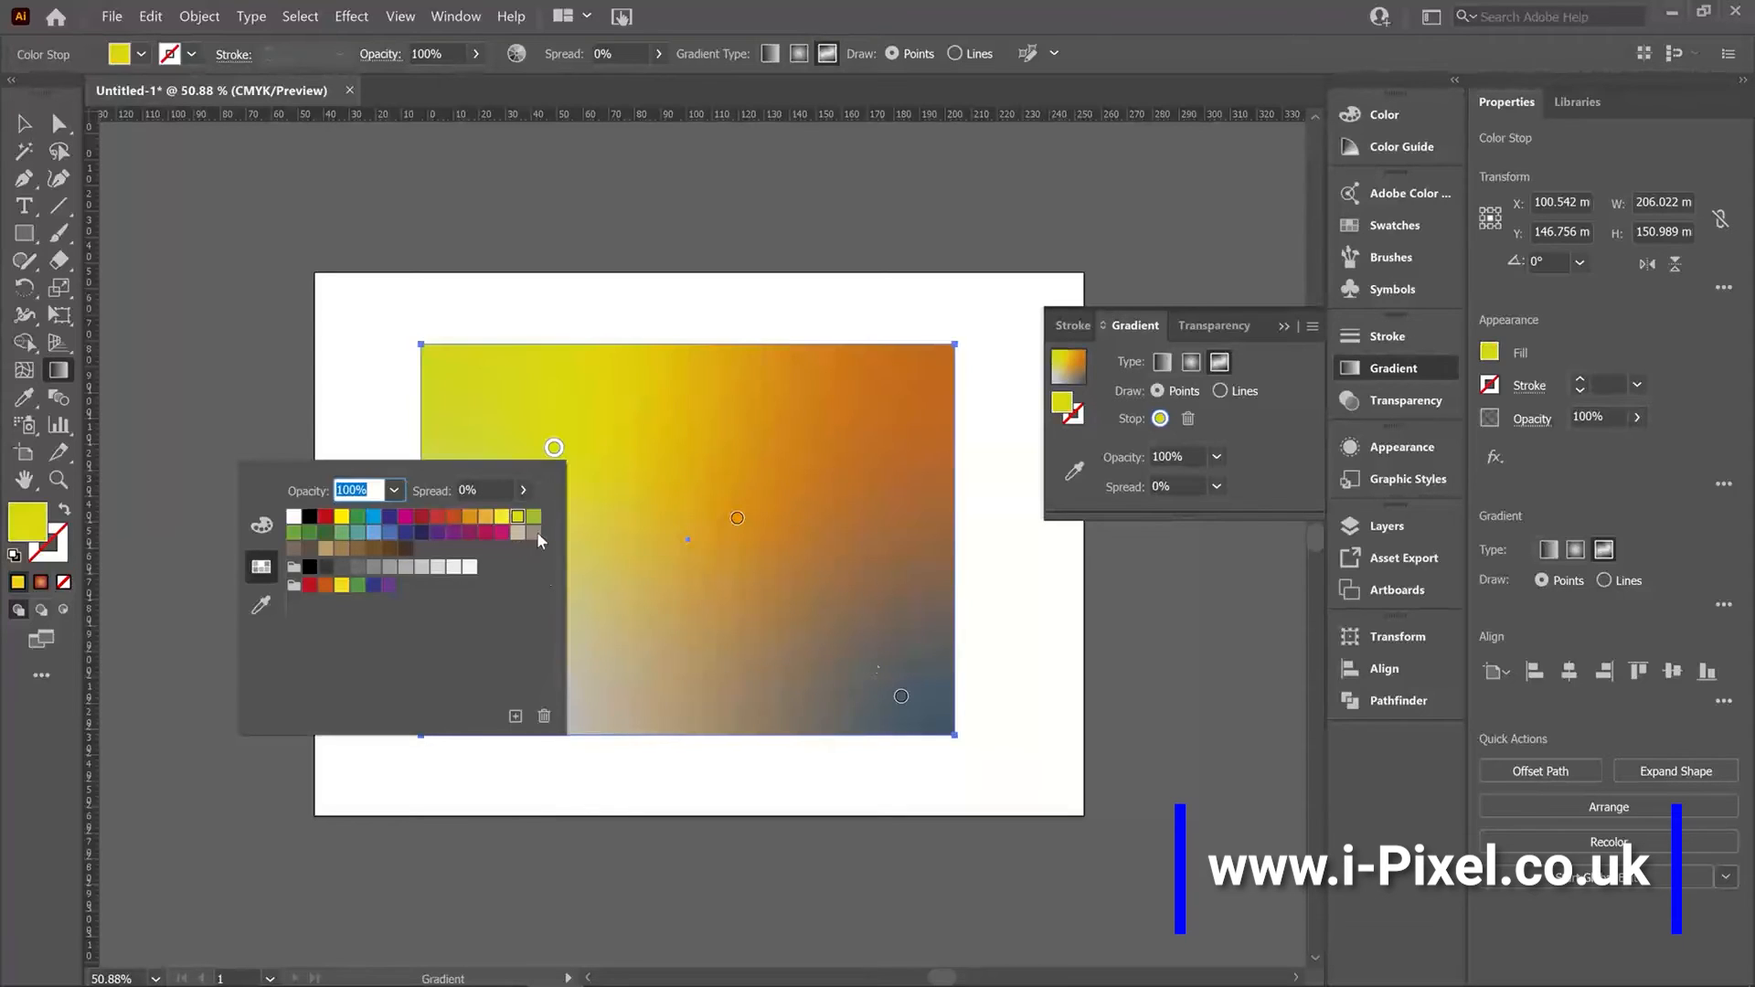
pyautogui.click(374, 517)
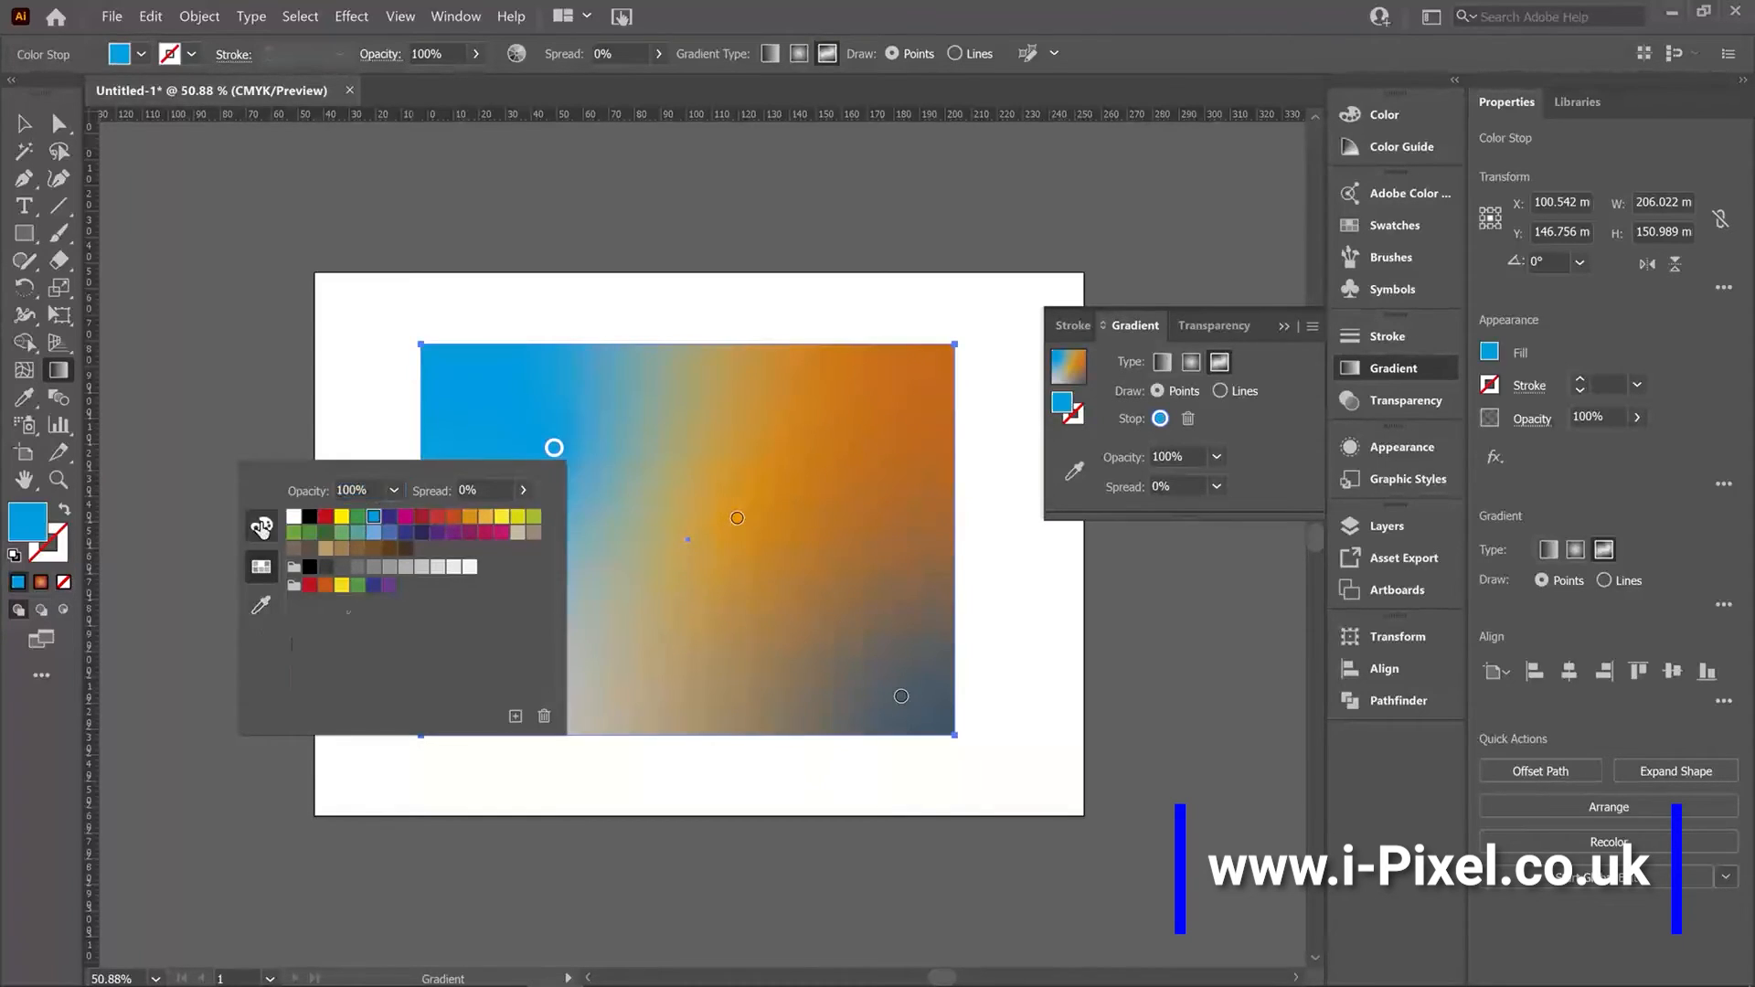
pyautogui.click(262, 525)
pyautogui.moveTo(417, 670); pyautogui.dragTo(473, 679)
# Color the bottom-right freeform point bright cyan blue.
pyautogui.click(901, 695)
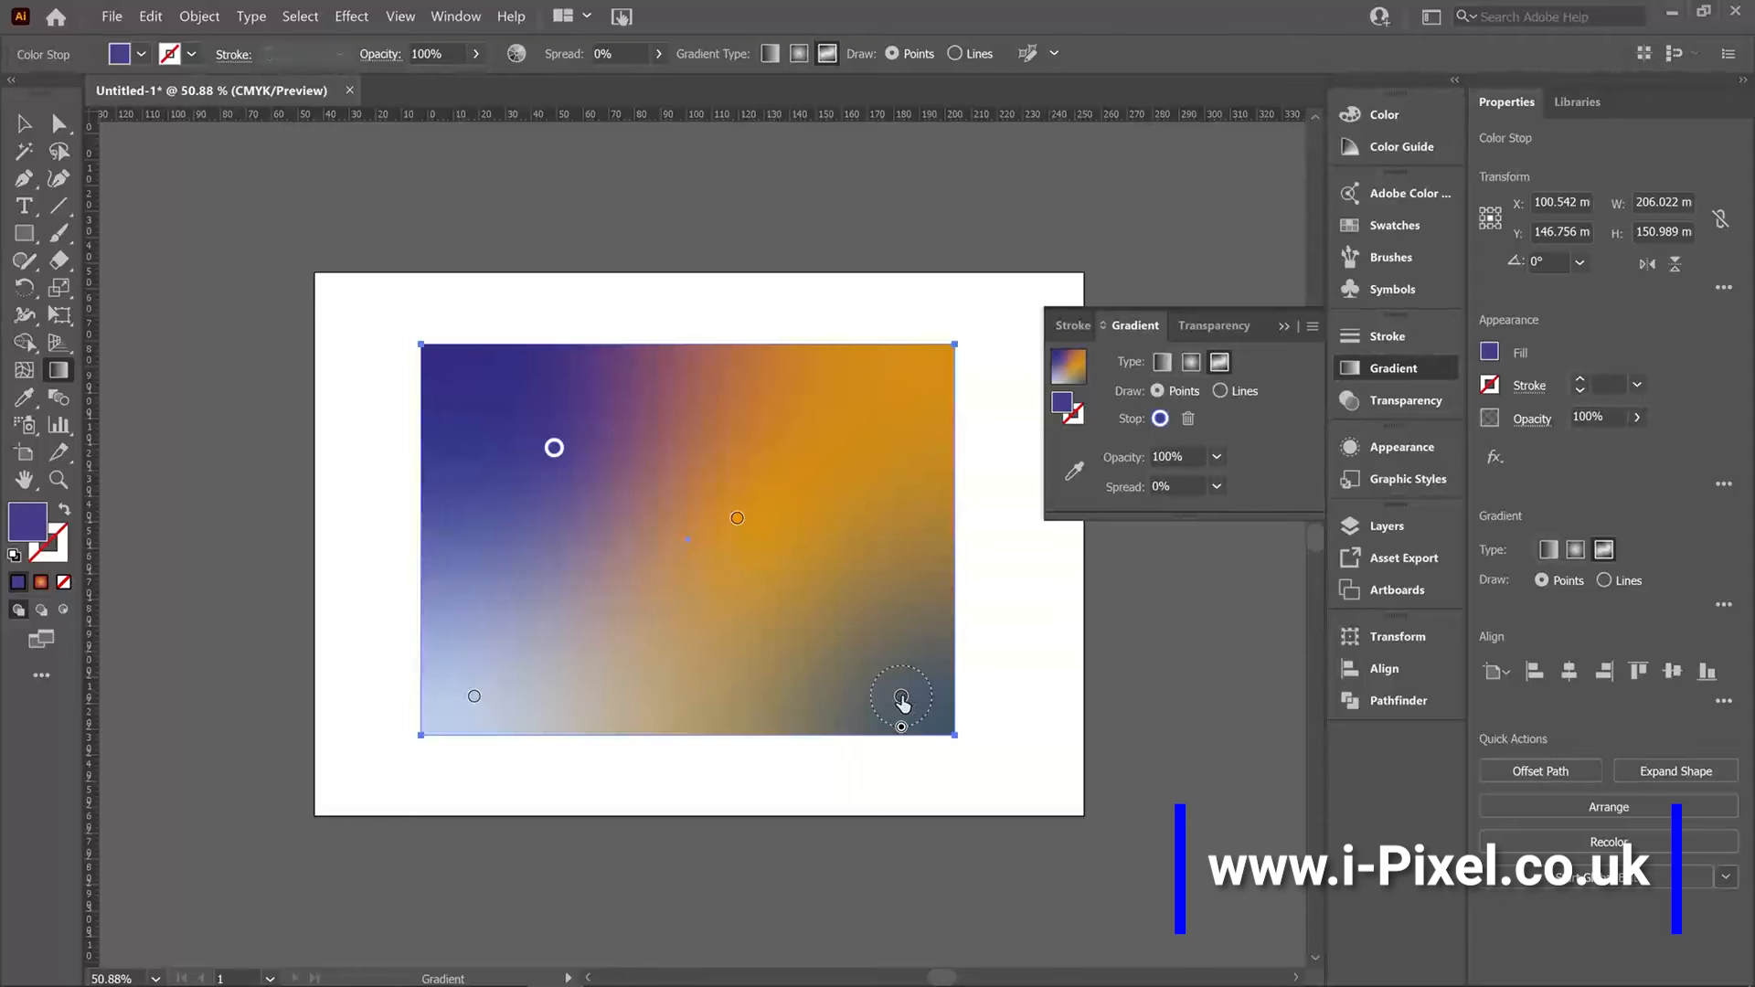
pyautogui.doubleClick(901, 696)
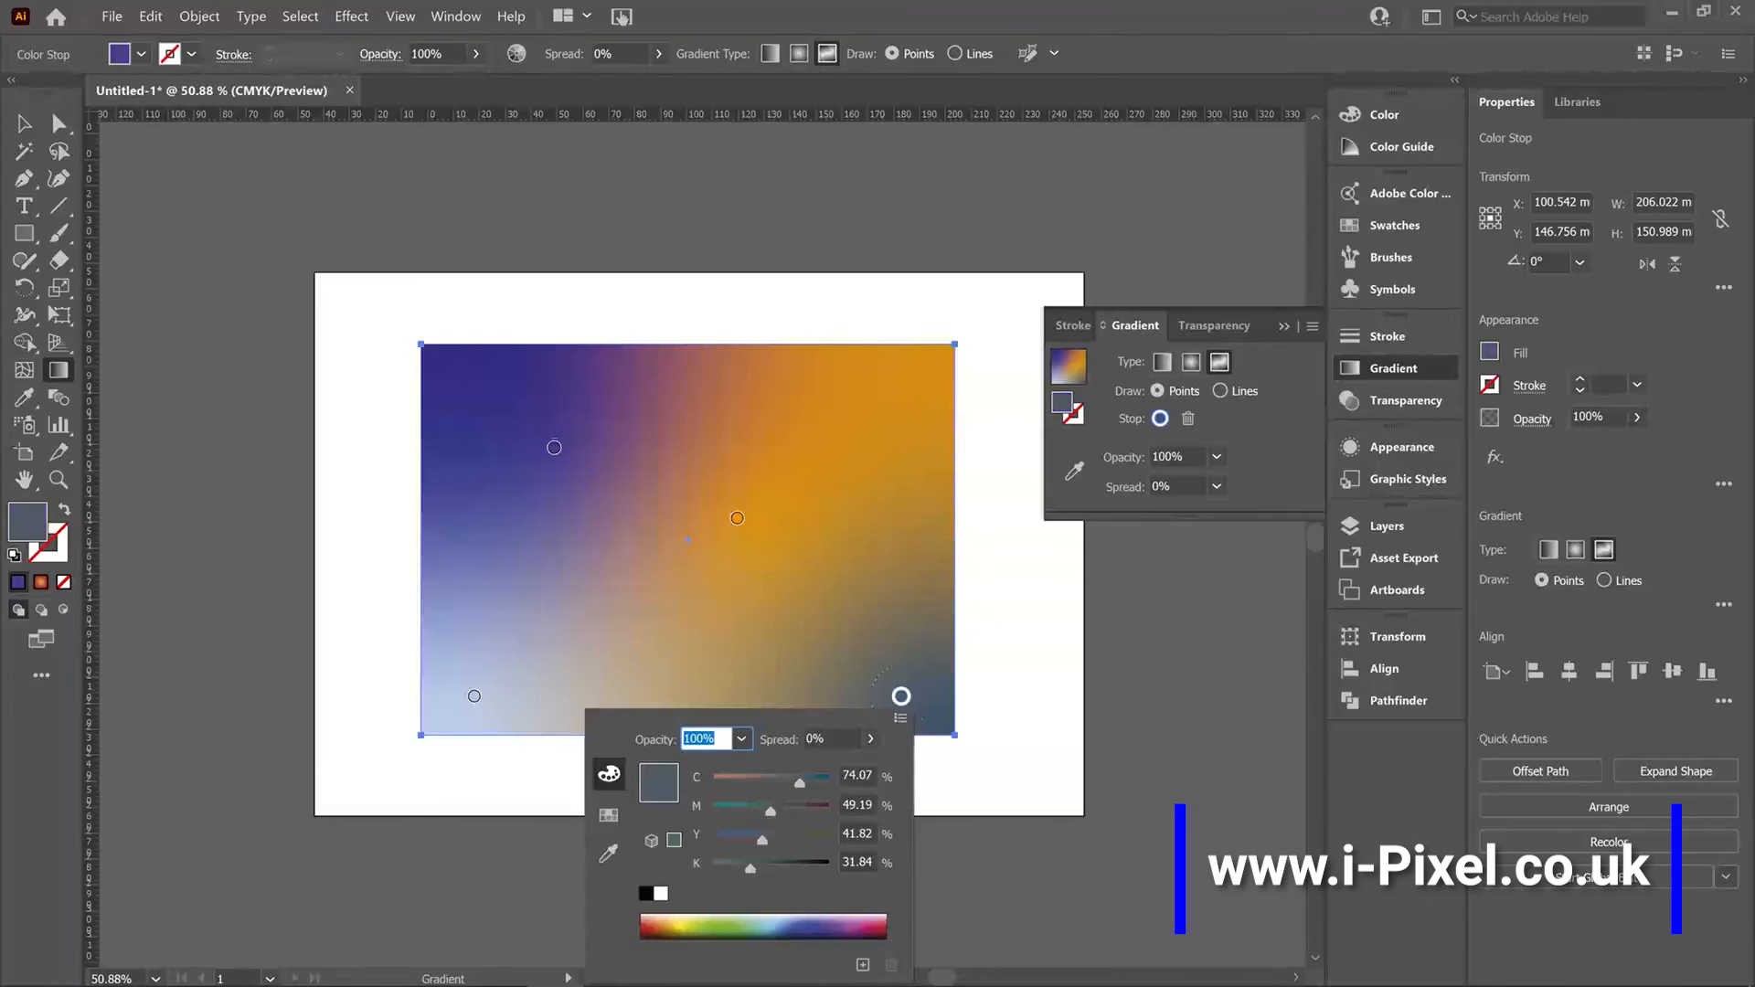
pyautogui.click(791, 917)
pyautogui.click(608, 814)
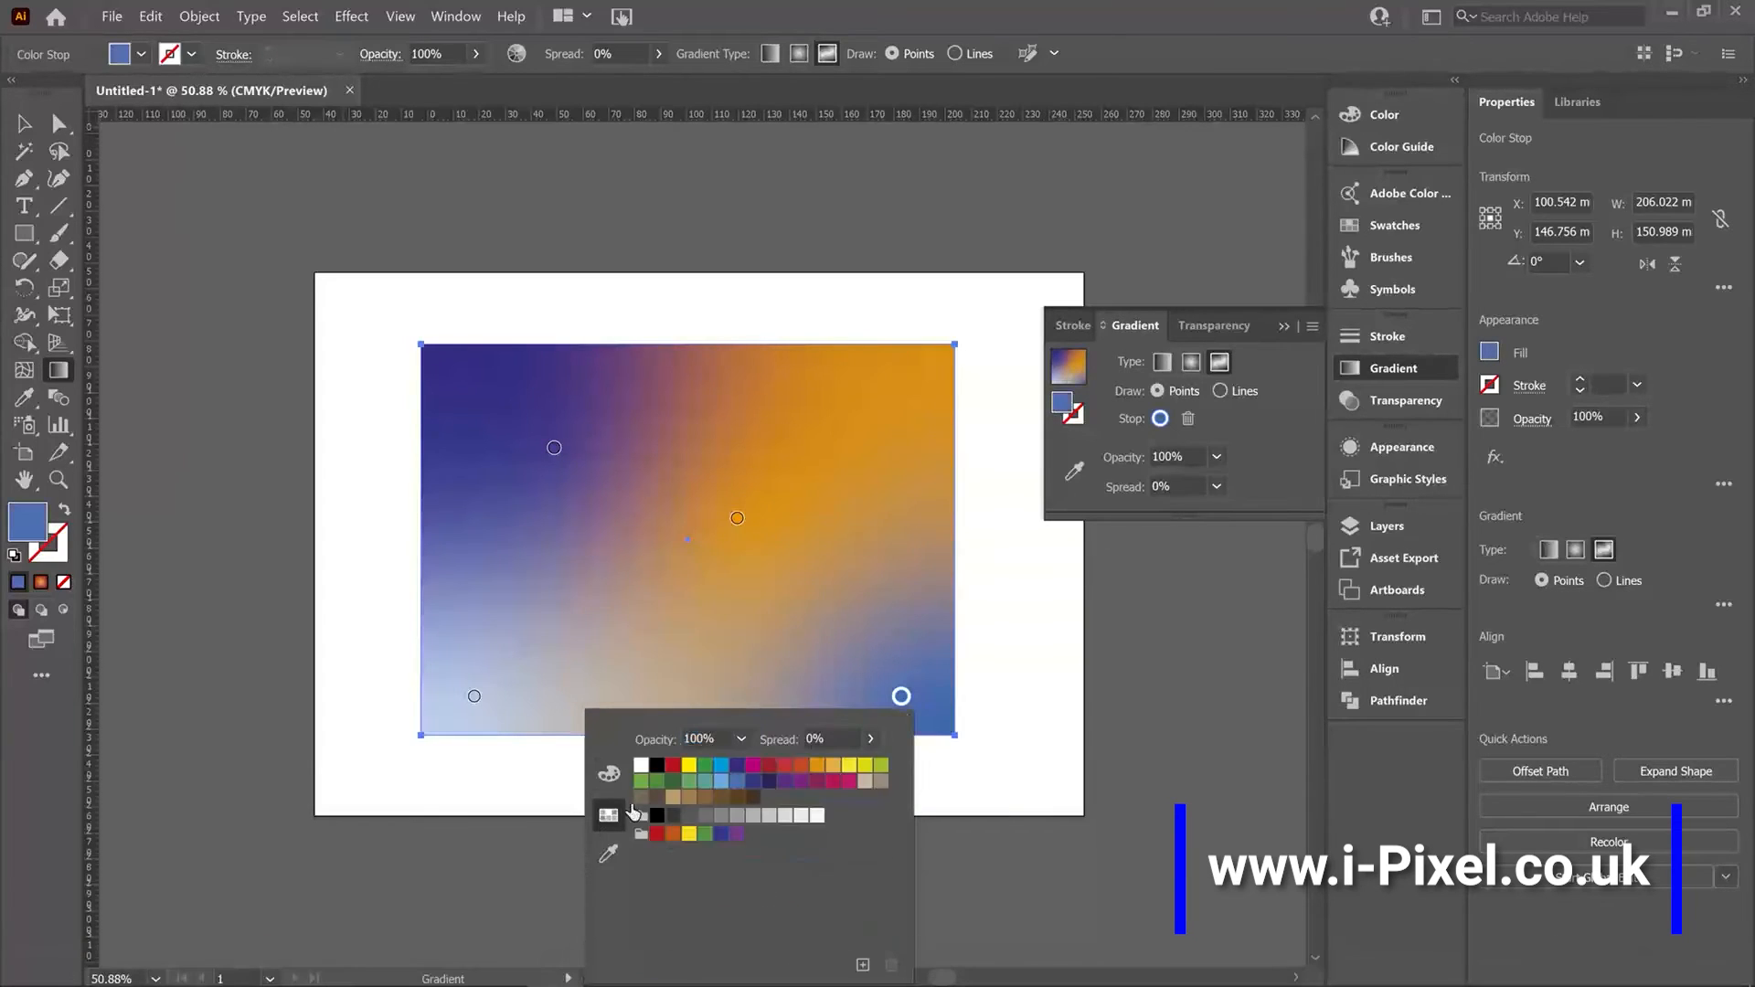
pyautogui.click(724, 775)
# Color the bottom-left freeform point black.
pyautogui.click(472, 699)
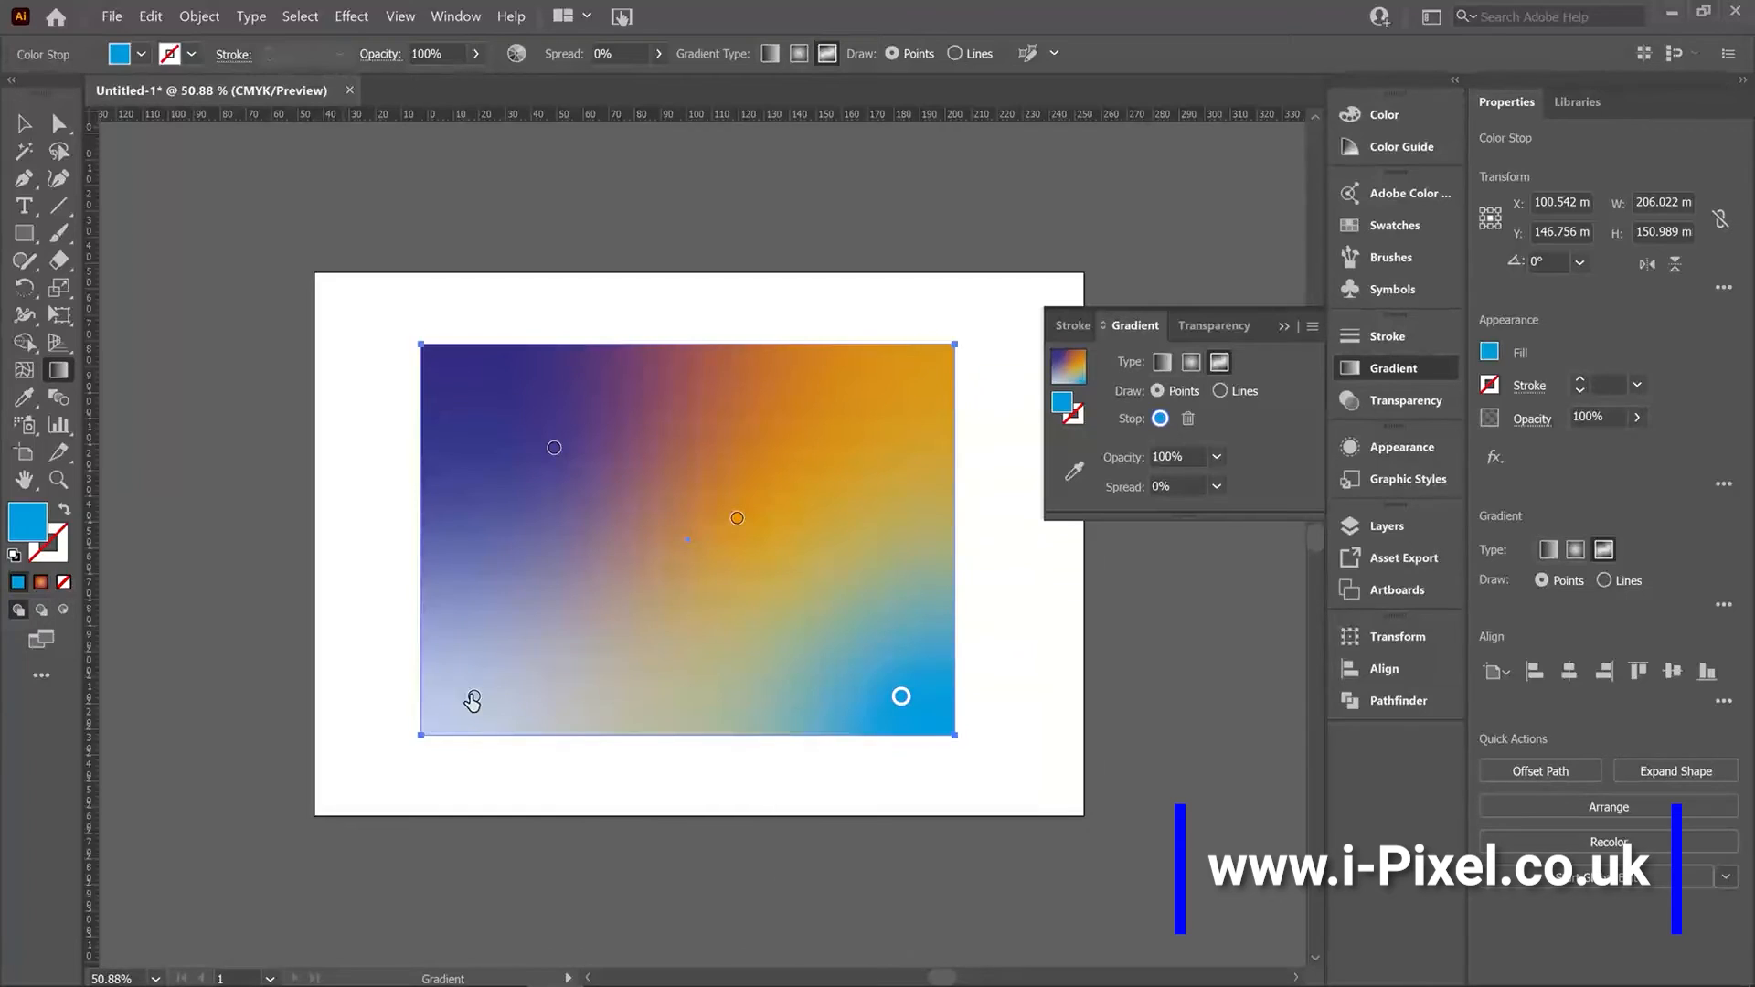
pyautogui.doubleClick(472, 700)
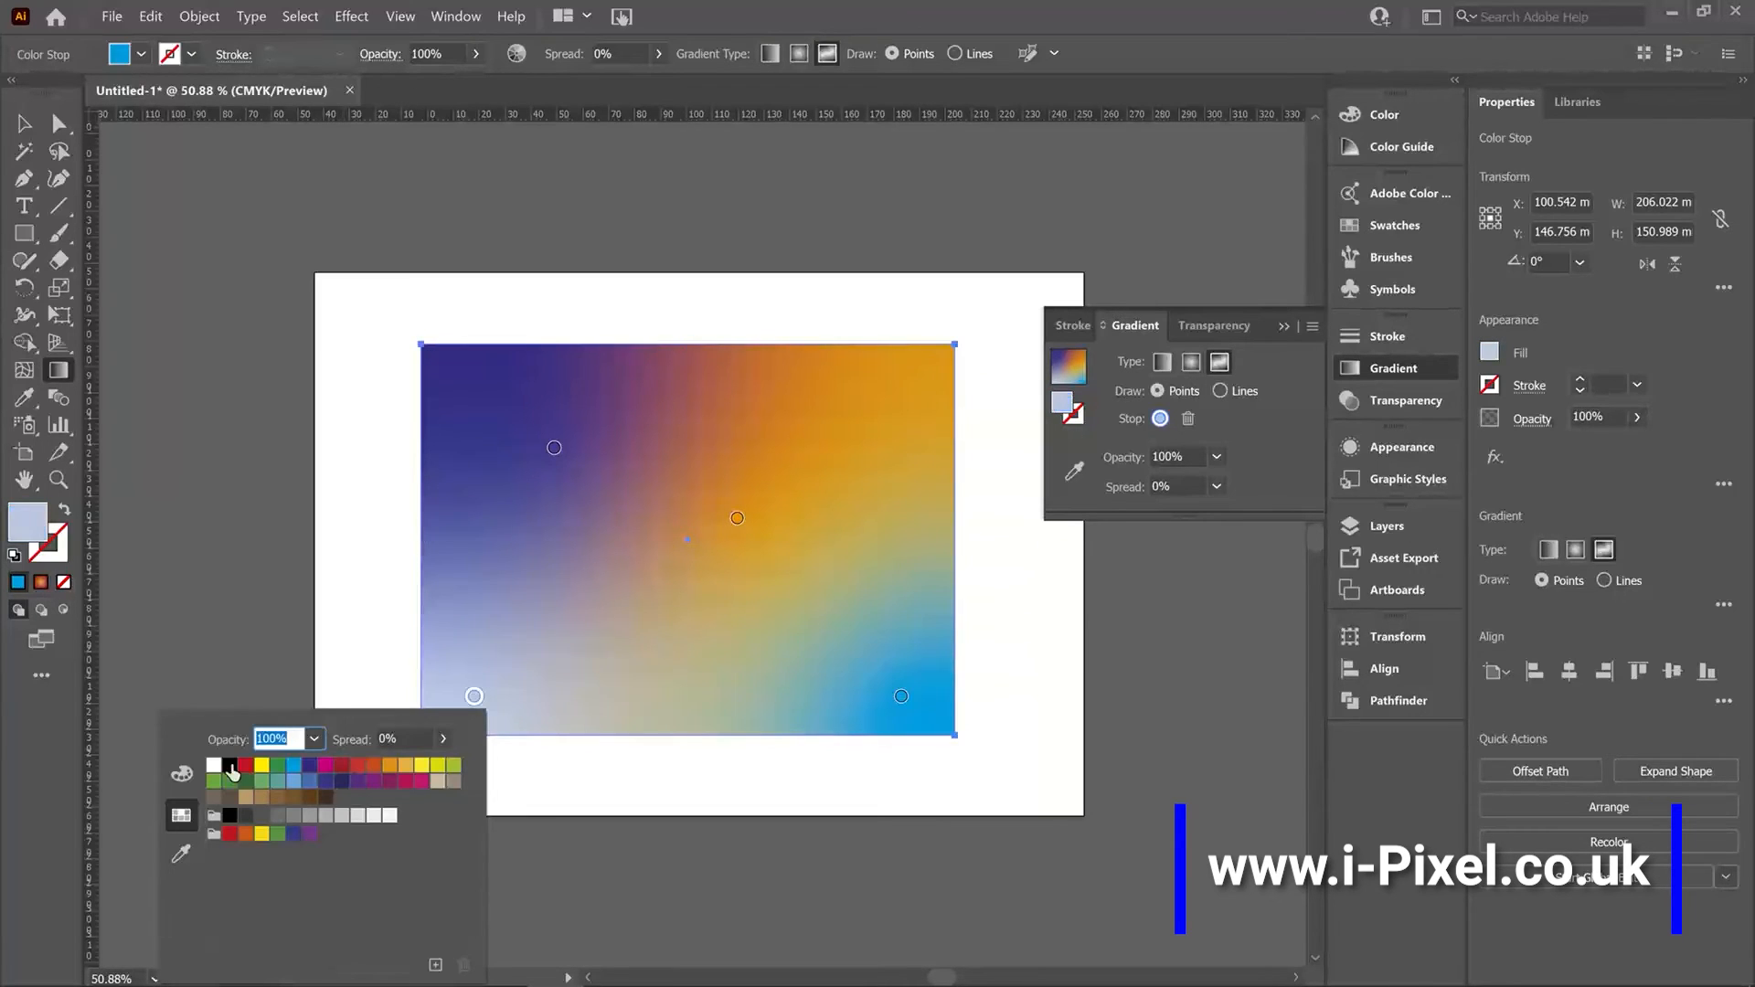
pyautogui.click(229, 766)
pyautogui.click(475, 698)
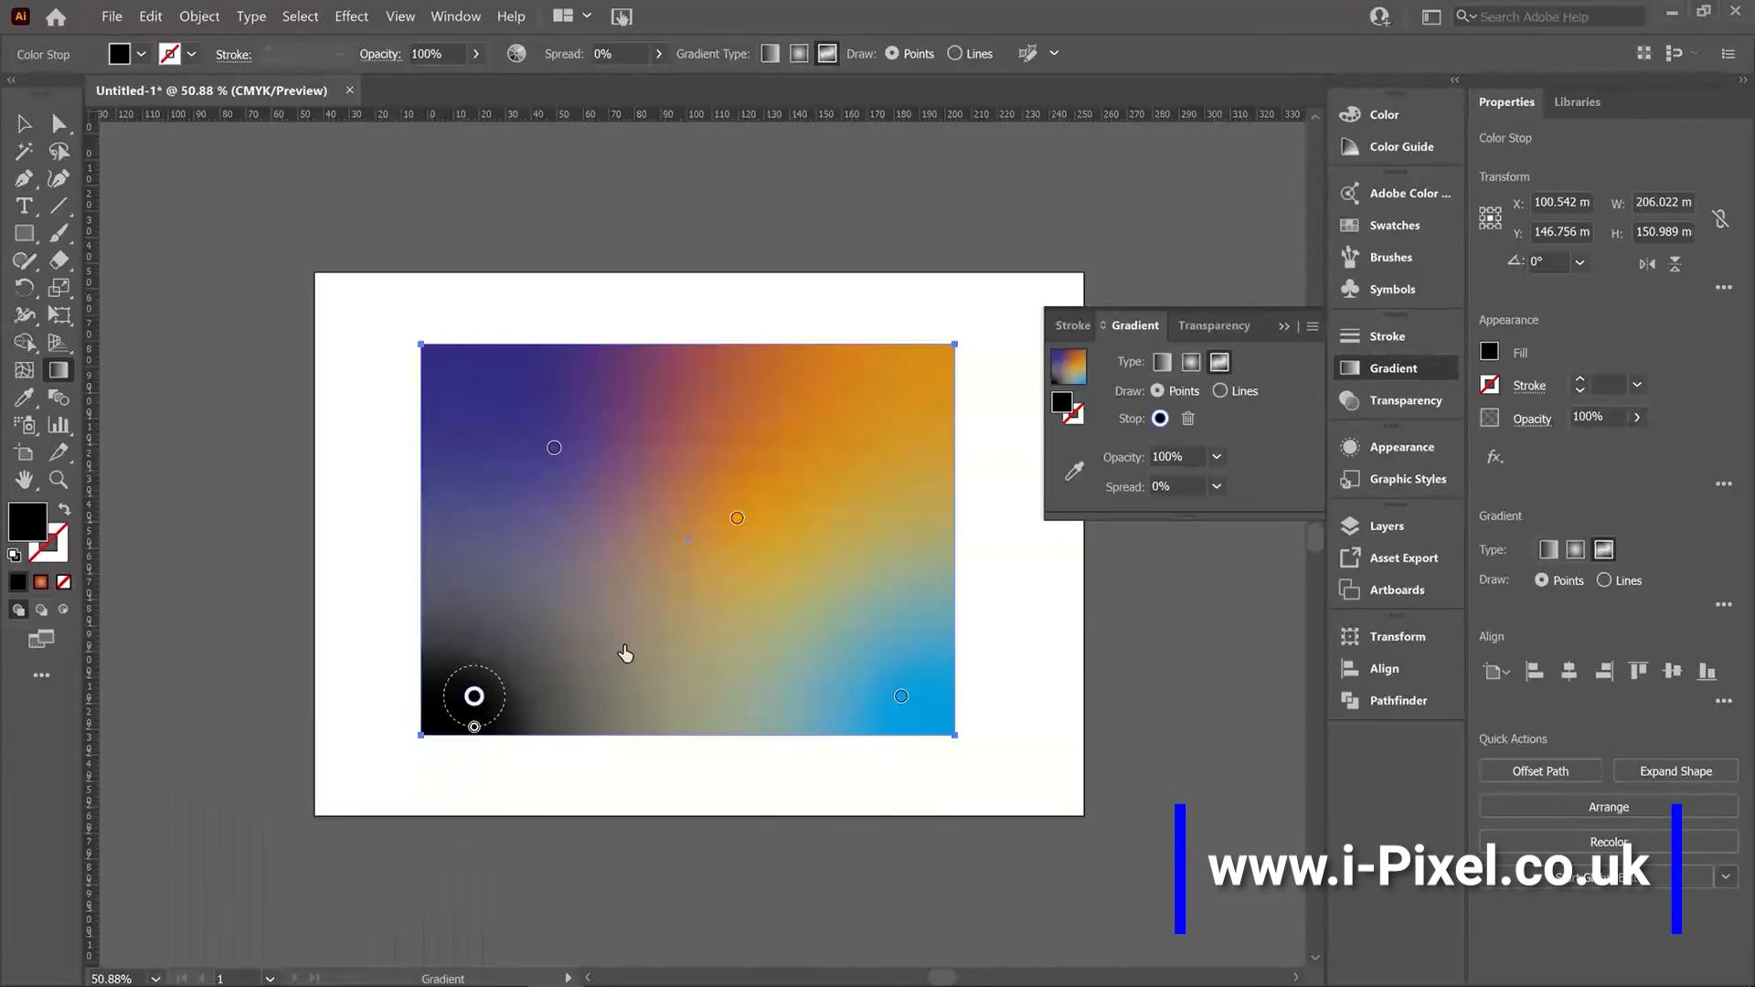
# Add a color point below the centre and drag the orange point up toward the top edge.
pyautogui.click(641, 608)
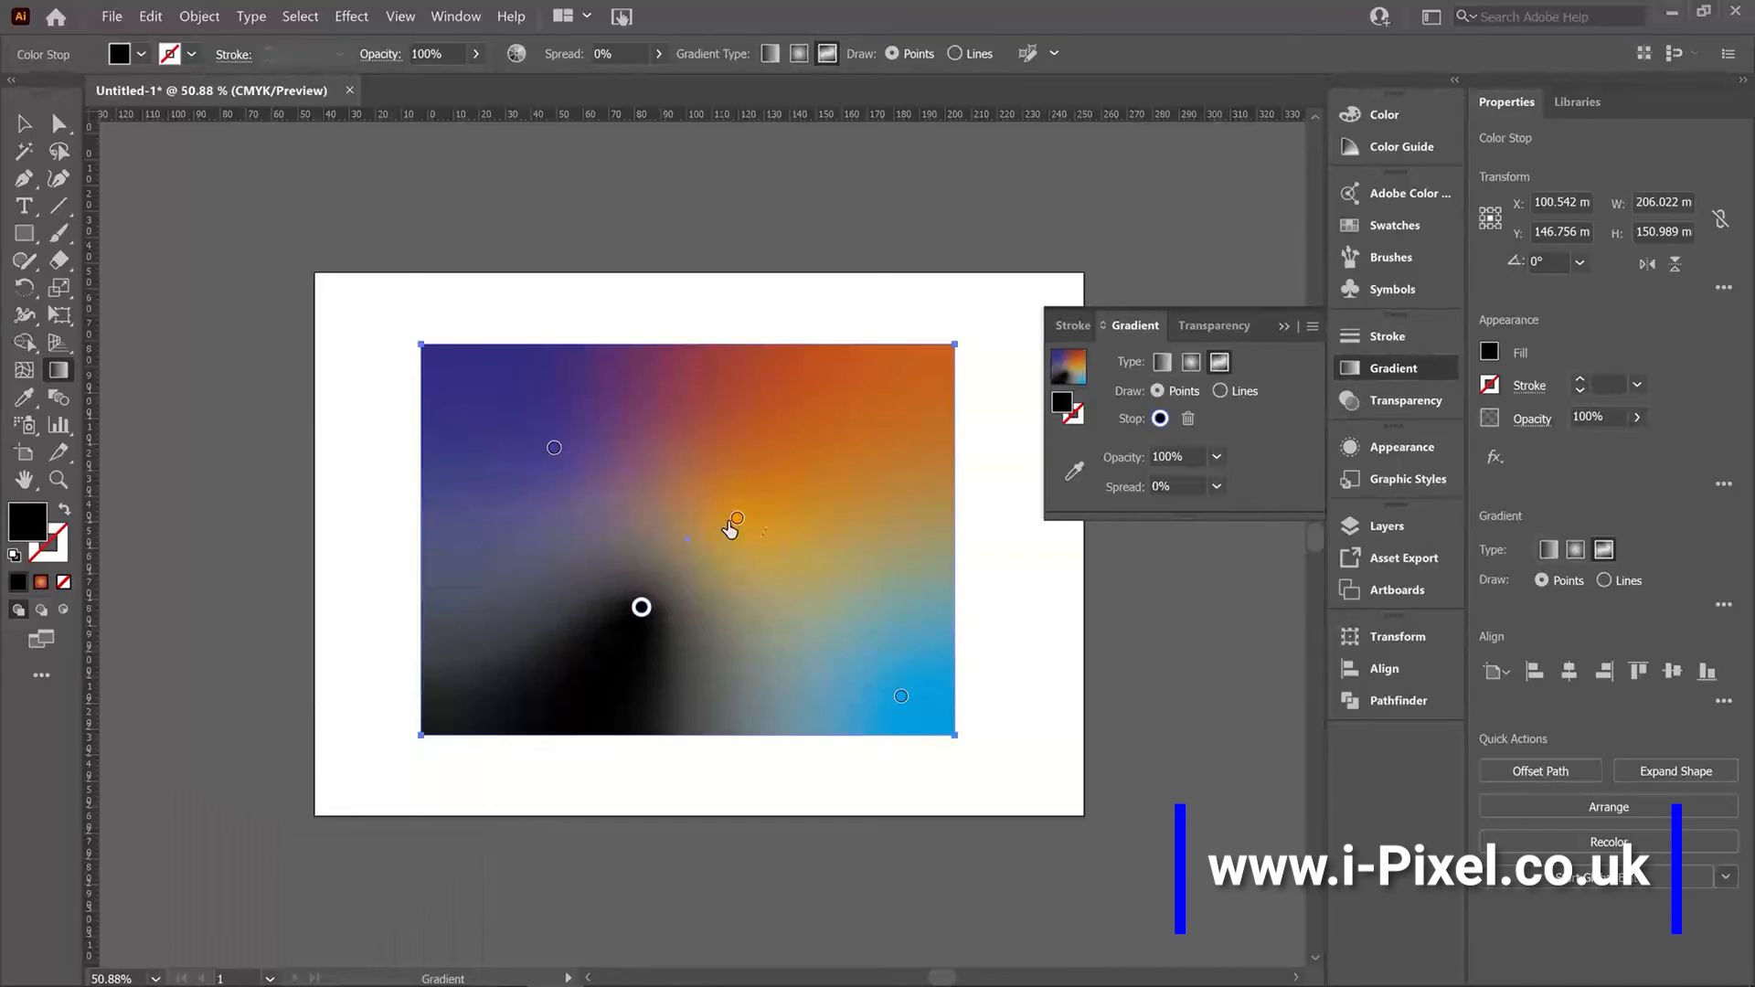
pyautogui.moveTo(737, 518); pyautogui.dragTo(767, 445)
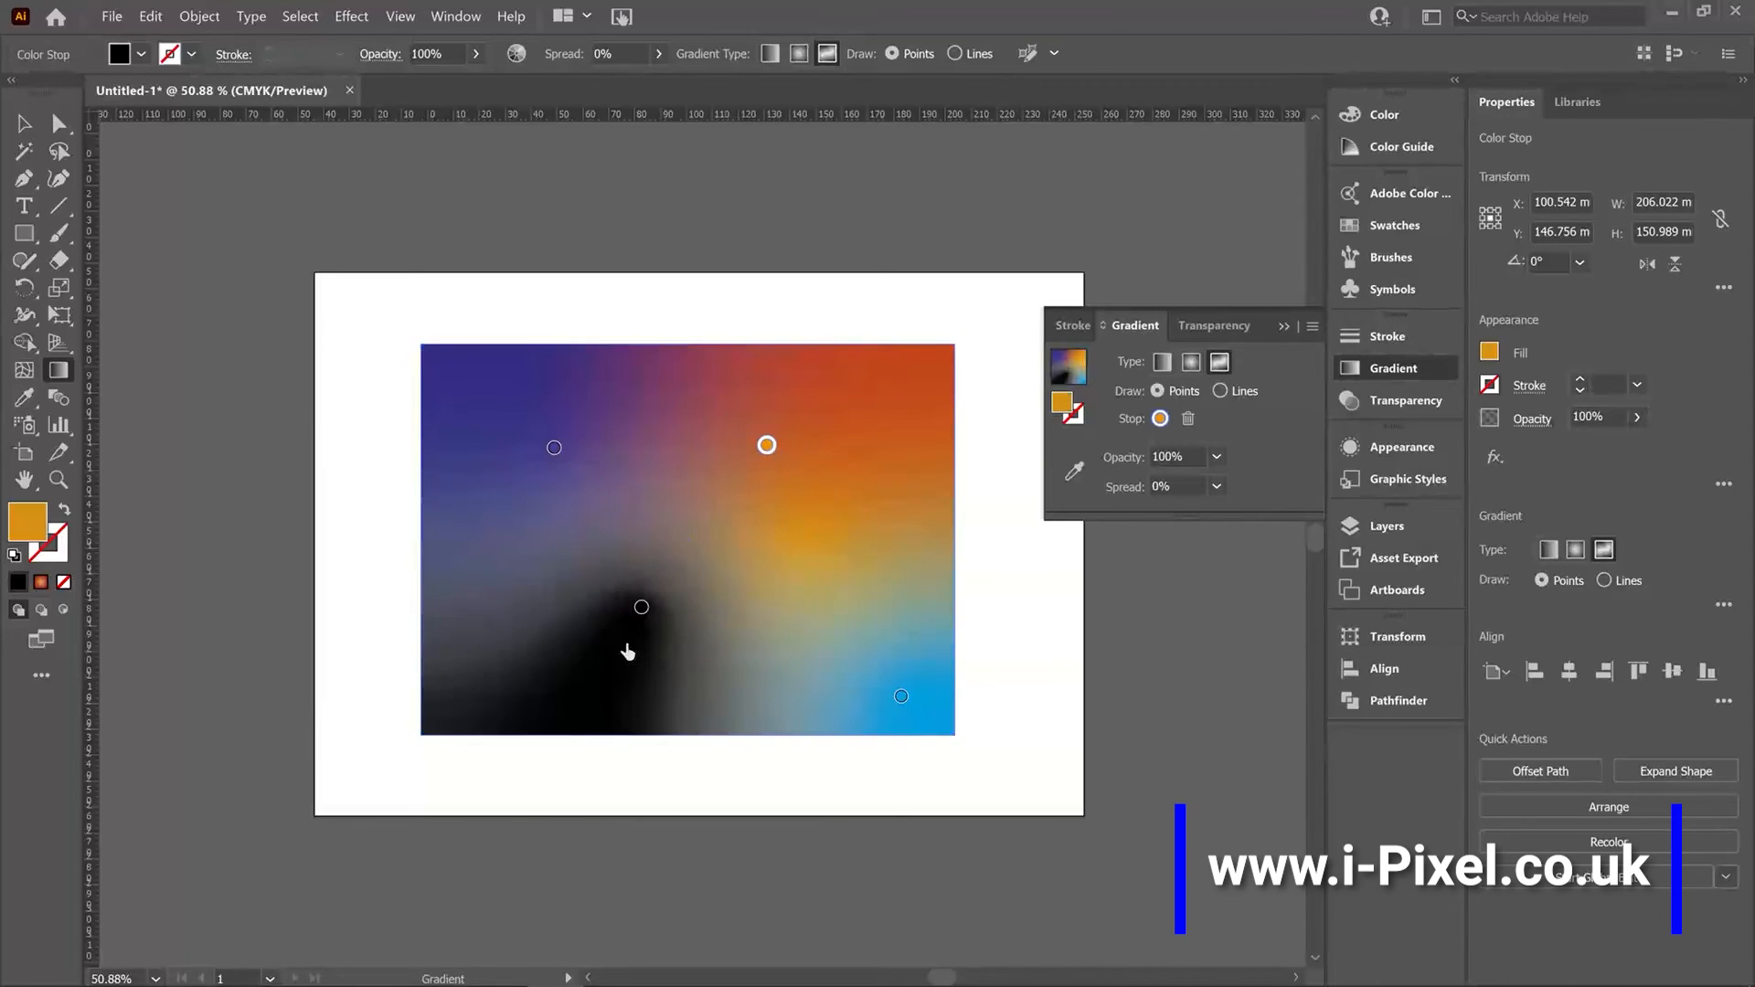
# Delete the newly added color point below the centre.
pyautogui.click(642, 607)
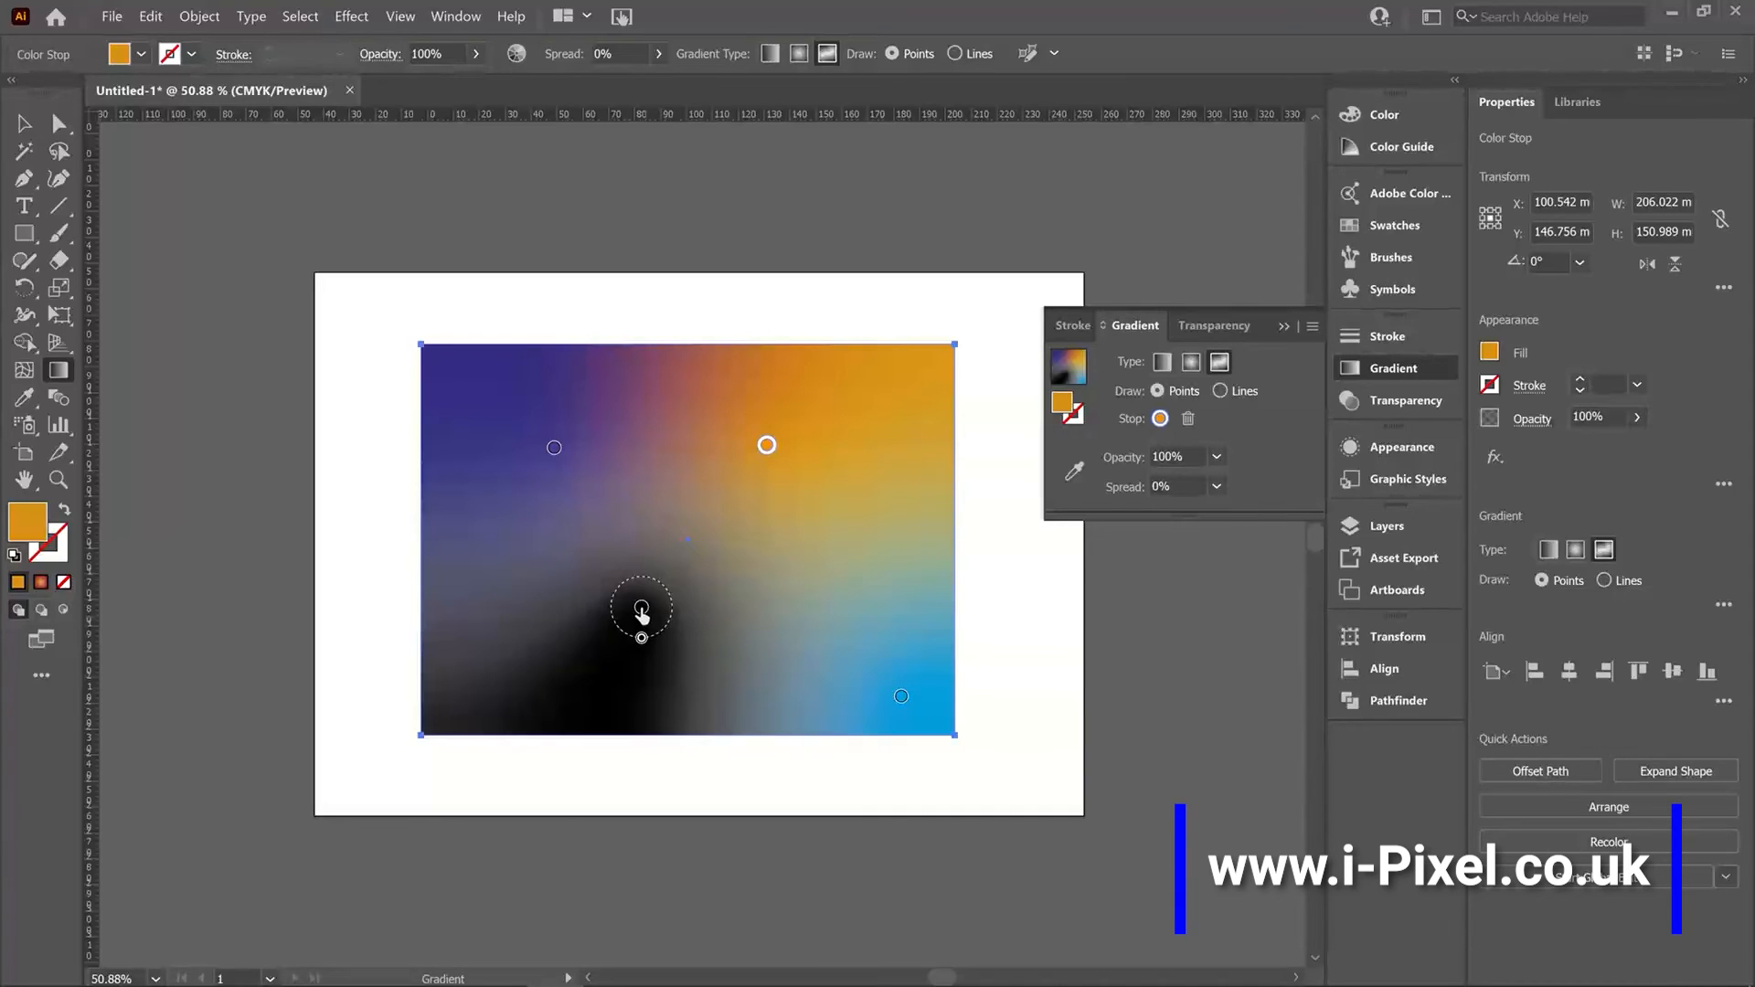
pyautogui.click(642, 609)
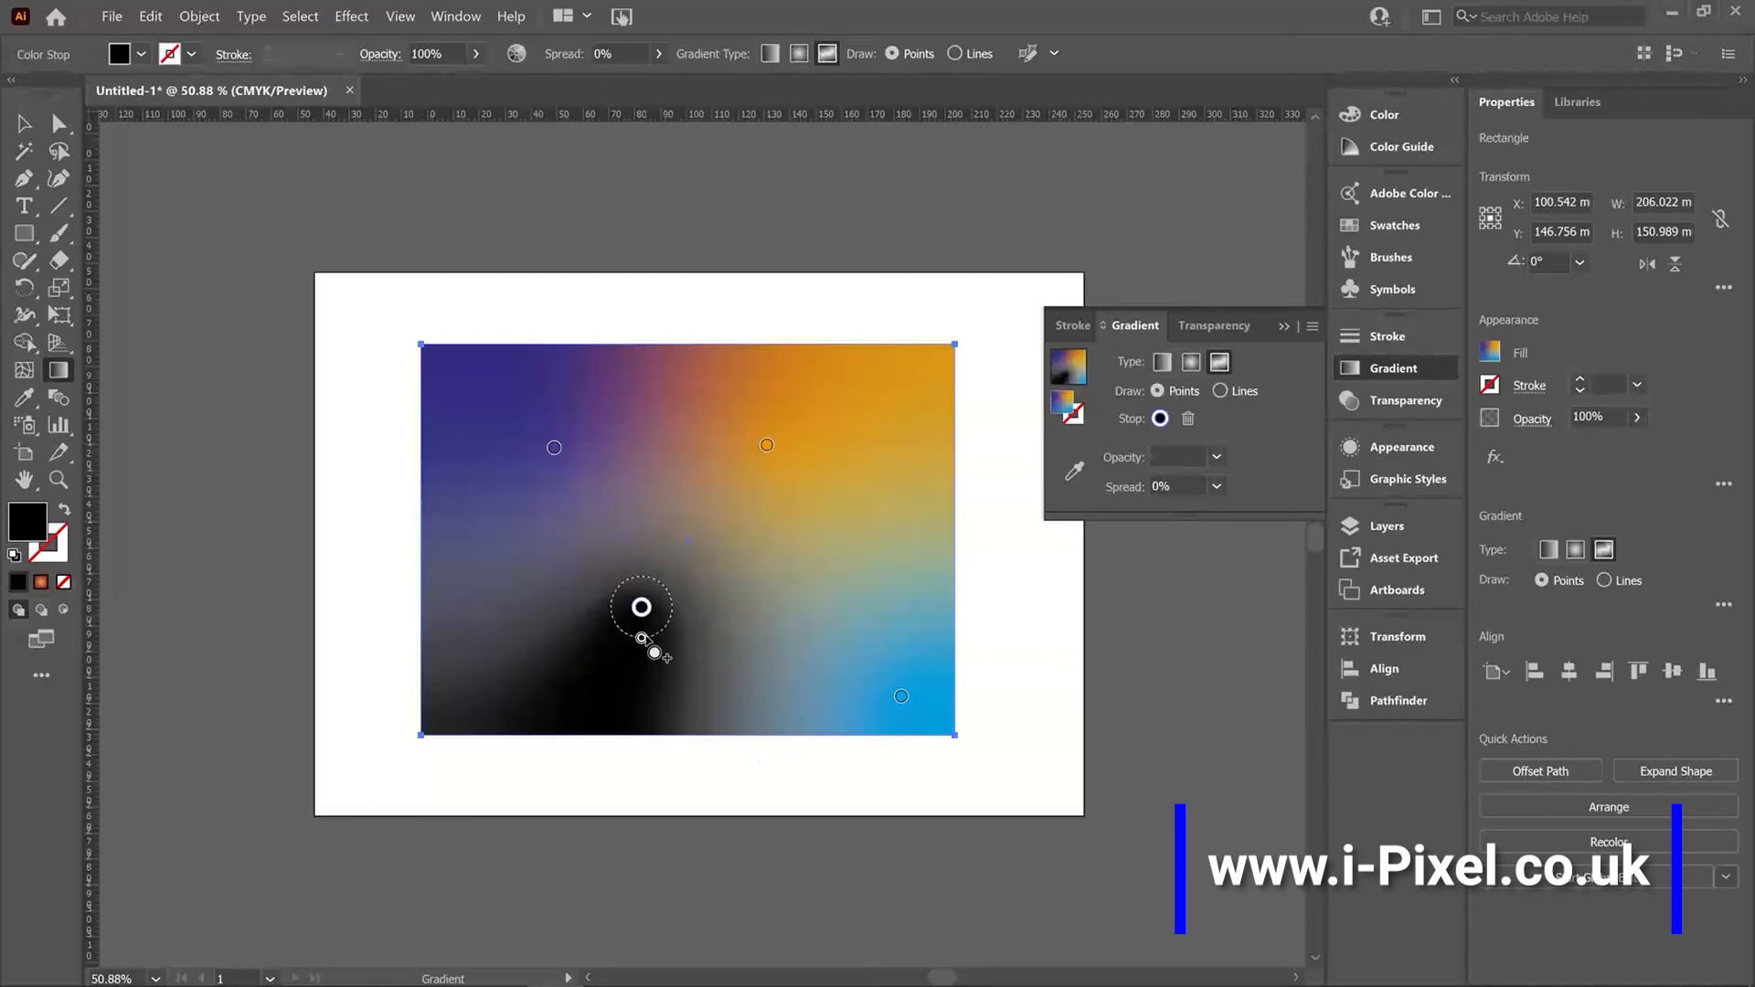
pyautogui.press('Delete')
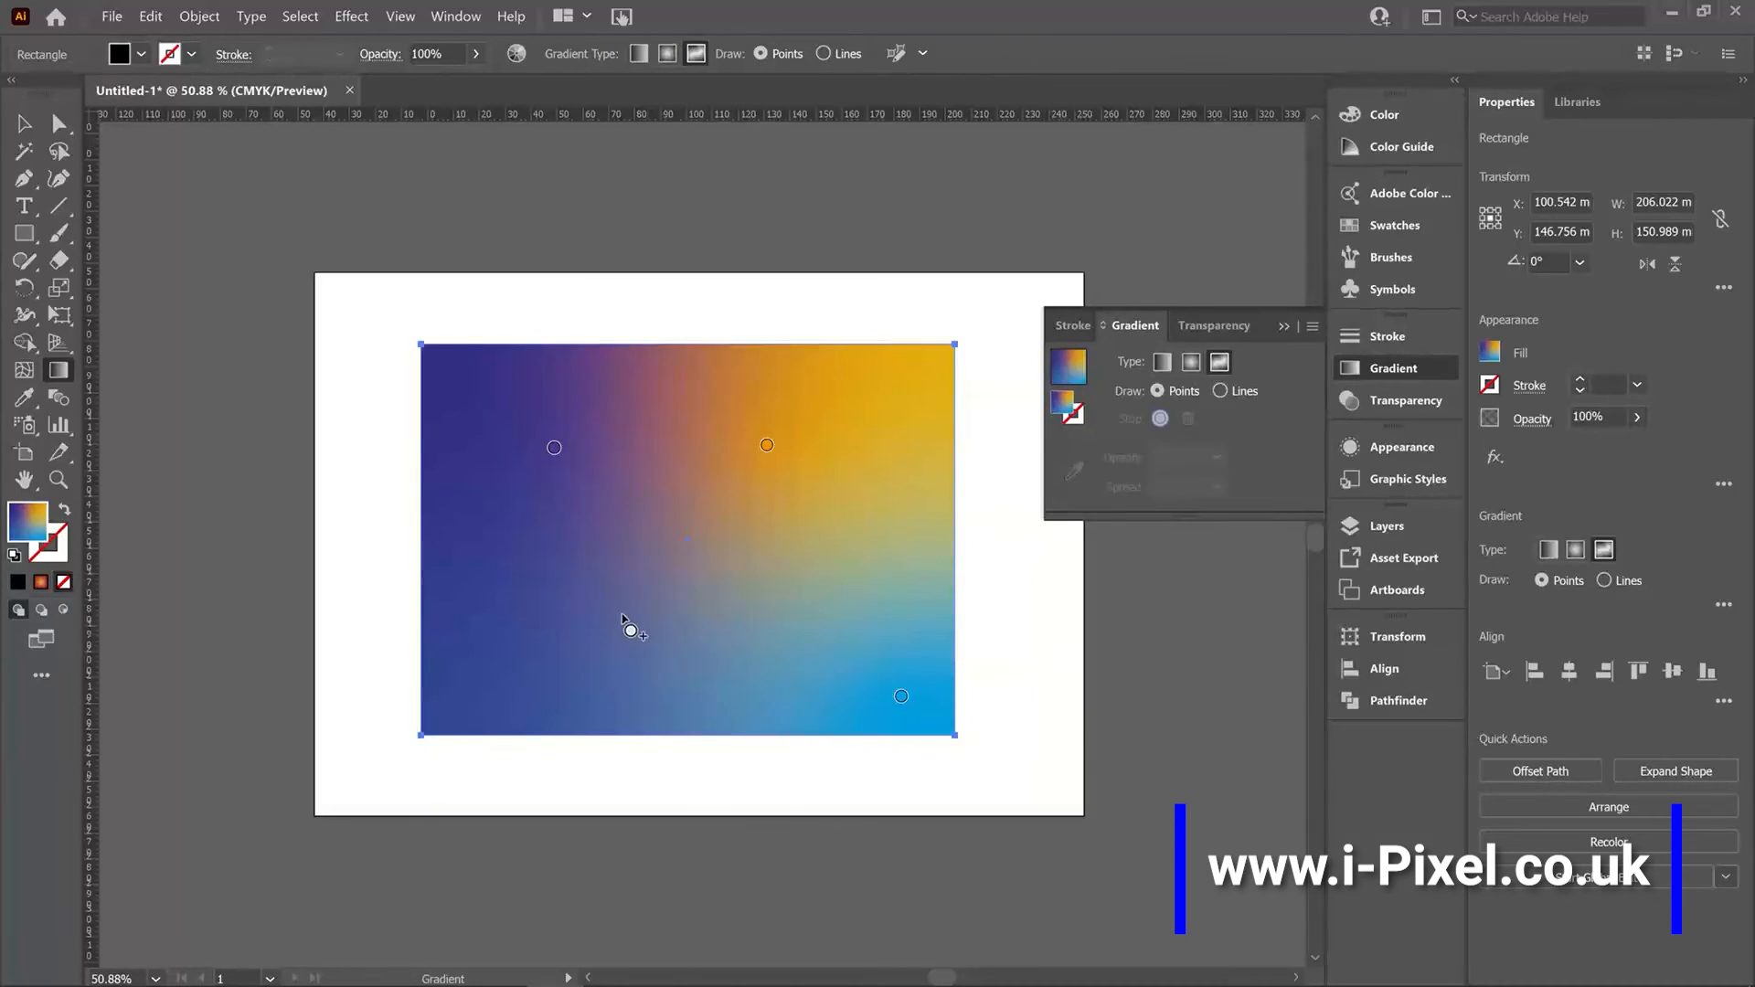
# Add a freeform color point below and left of centre and color it green.
pyautogui.click(621, 613)
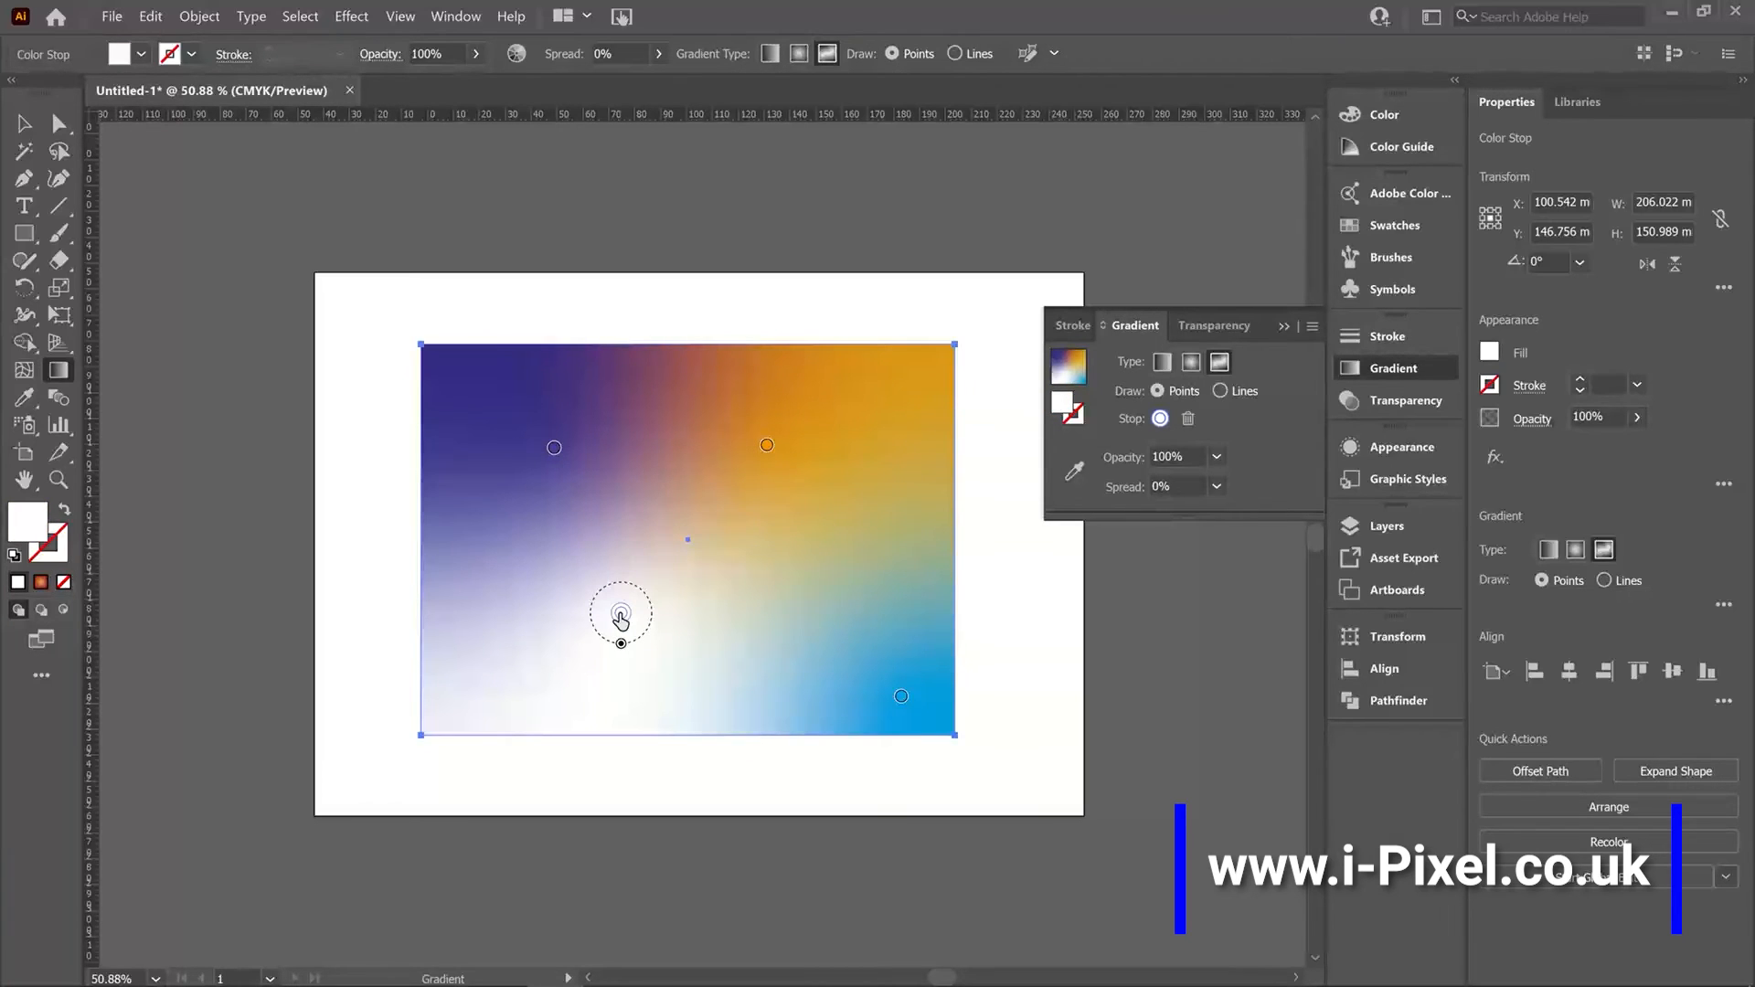
pyautogui.doubleClick(621, 615)
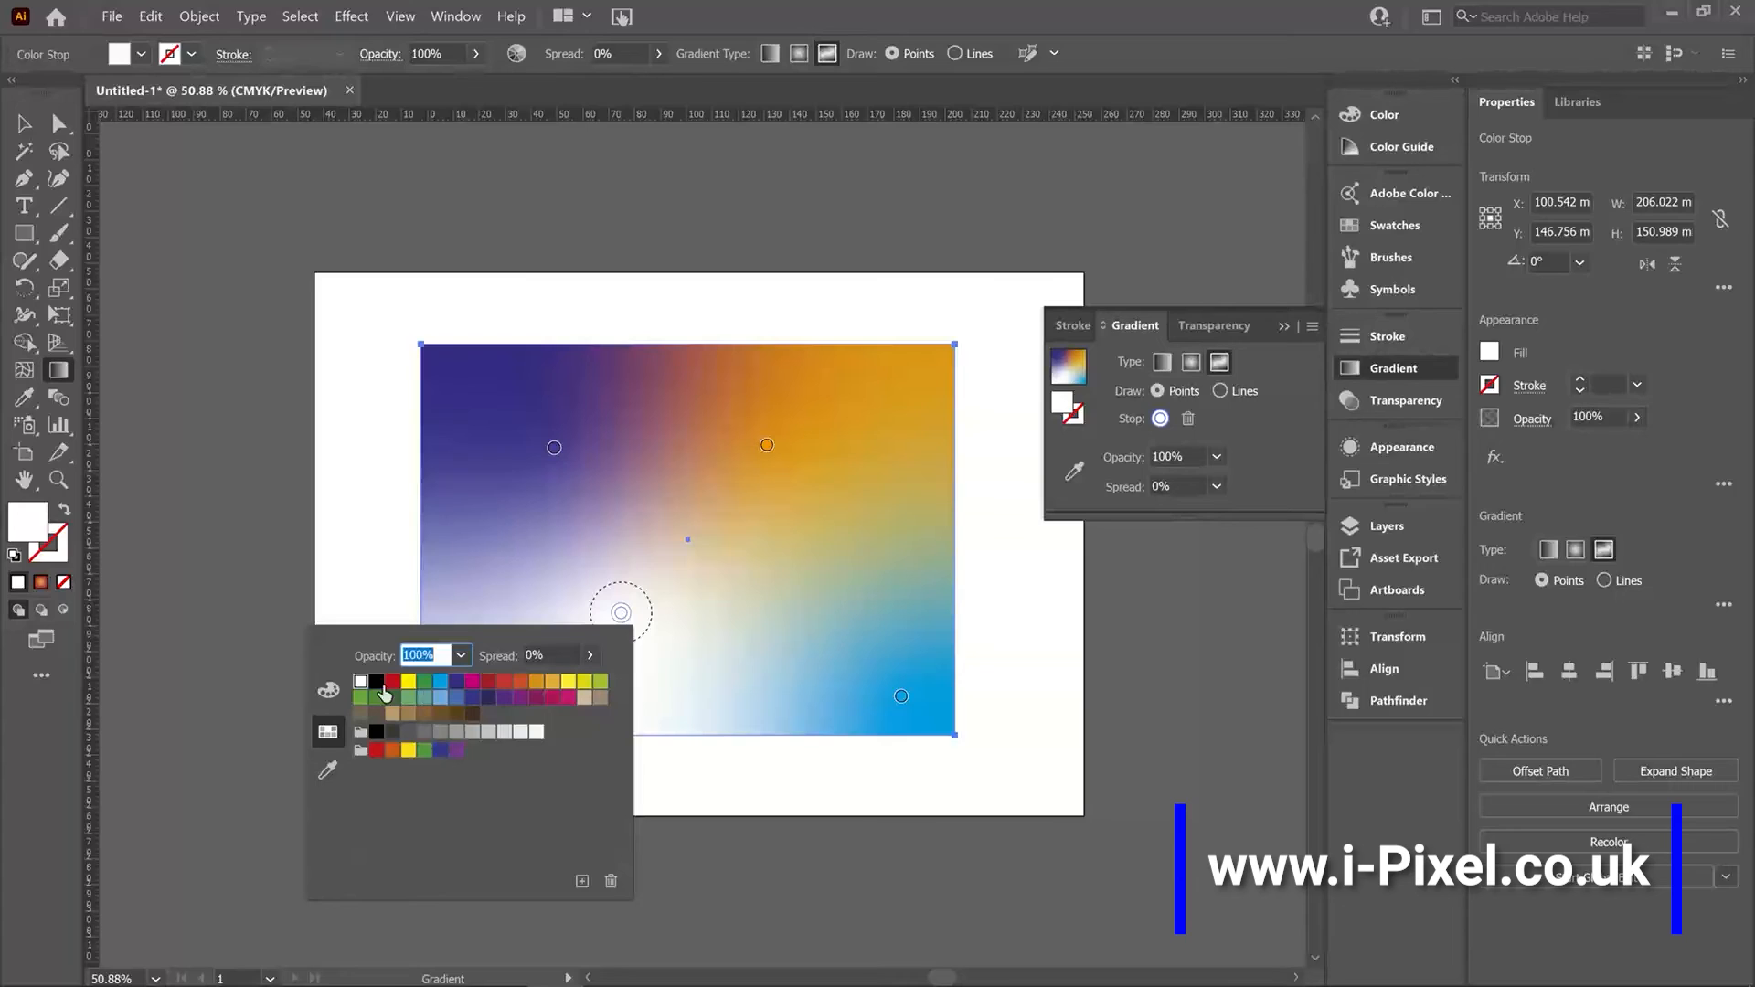
pyautogui.click(378, 684)
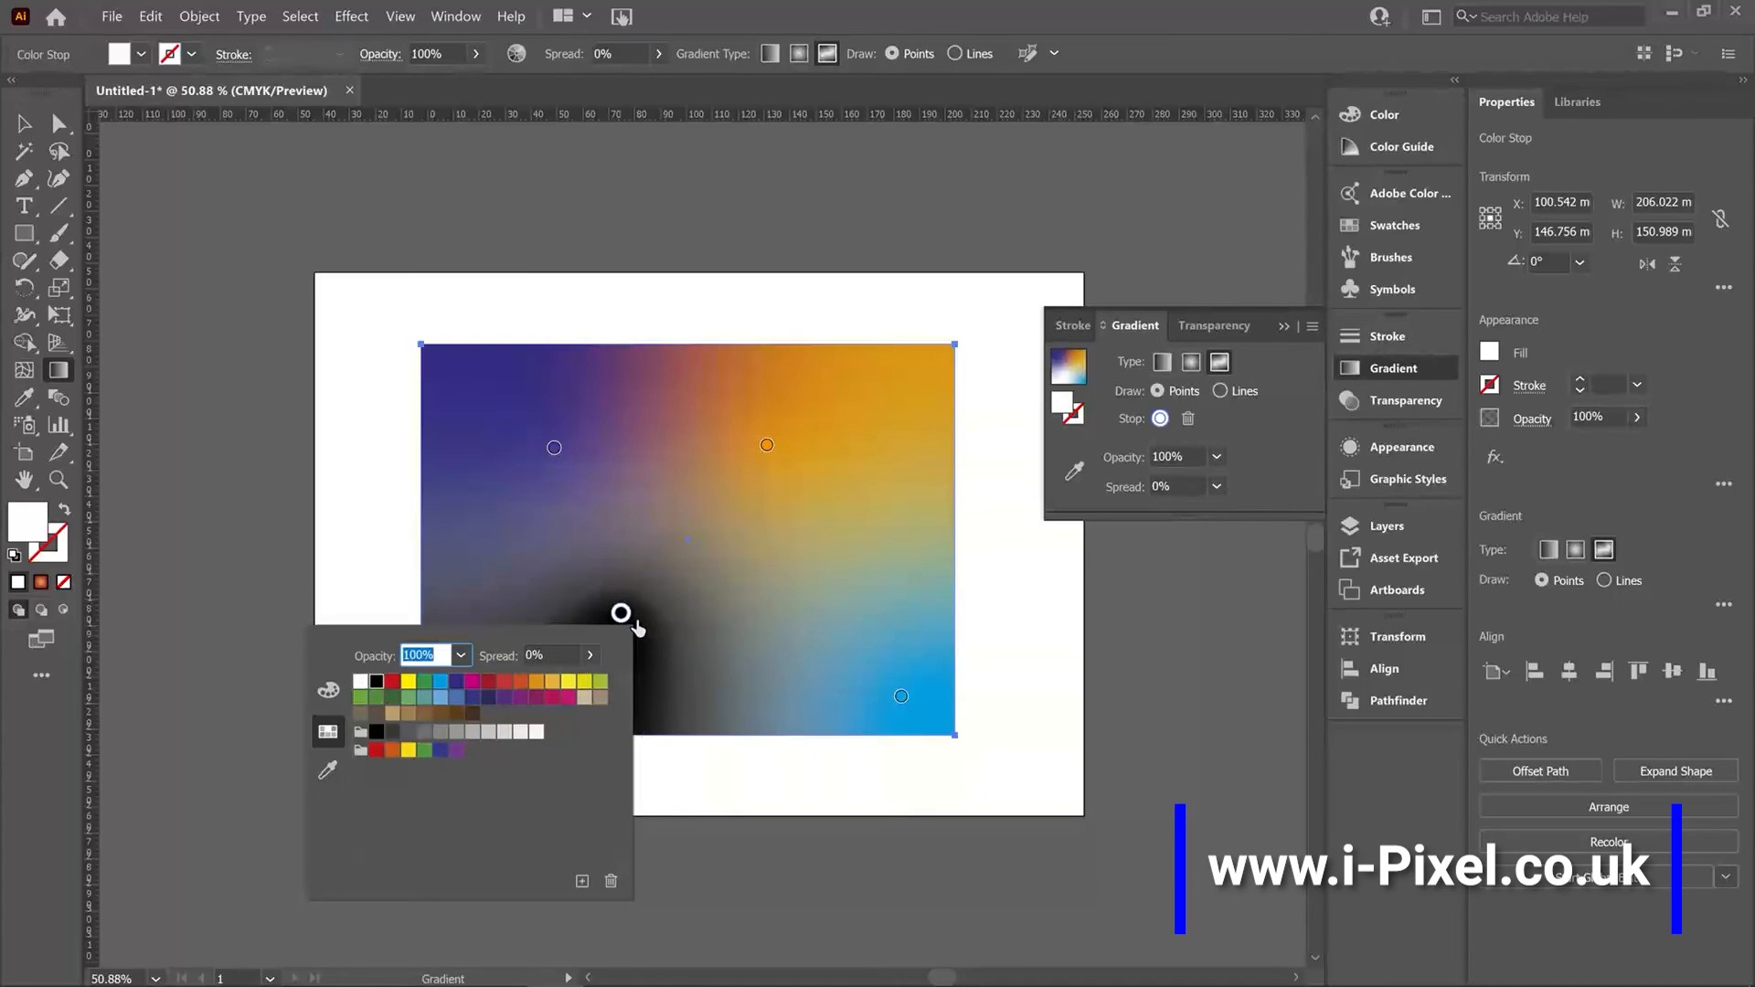
pyautogui.click(425, 751)
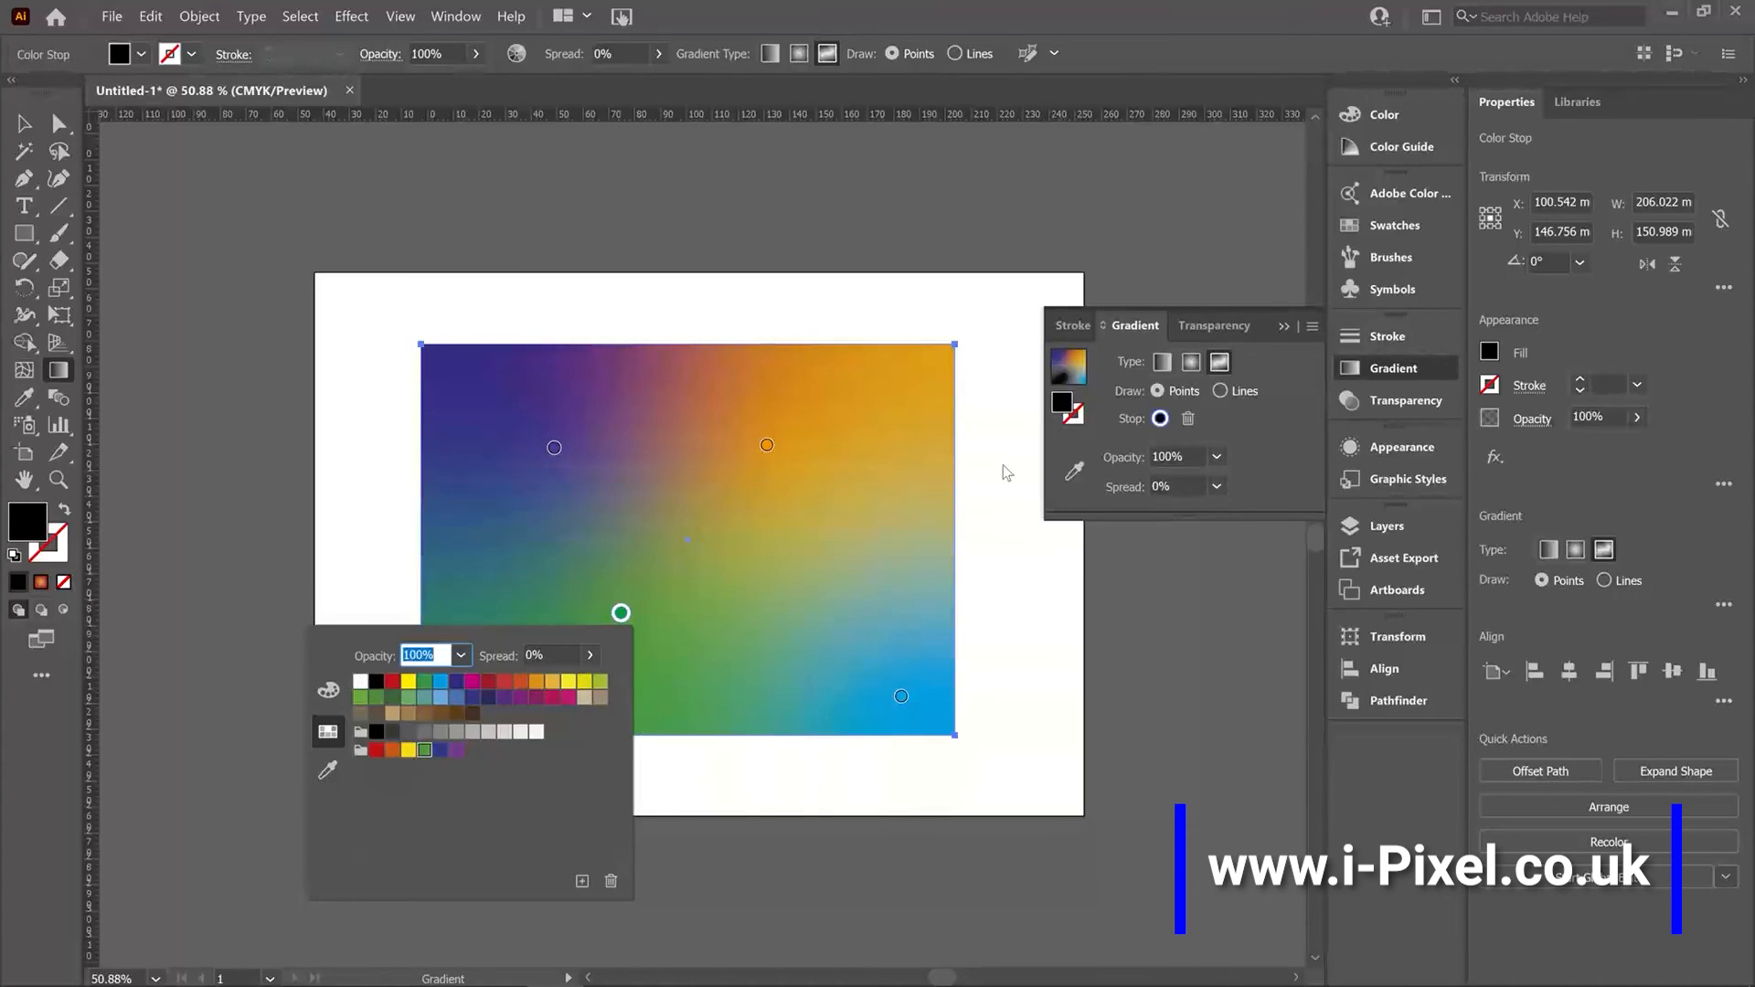
# Switch to Lines mode and draw a curved line of color stops from the top edge, bulging right, down to the bottom edge.
pyautogui.click(1171, 393)
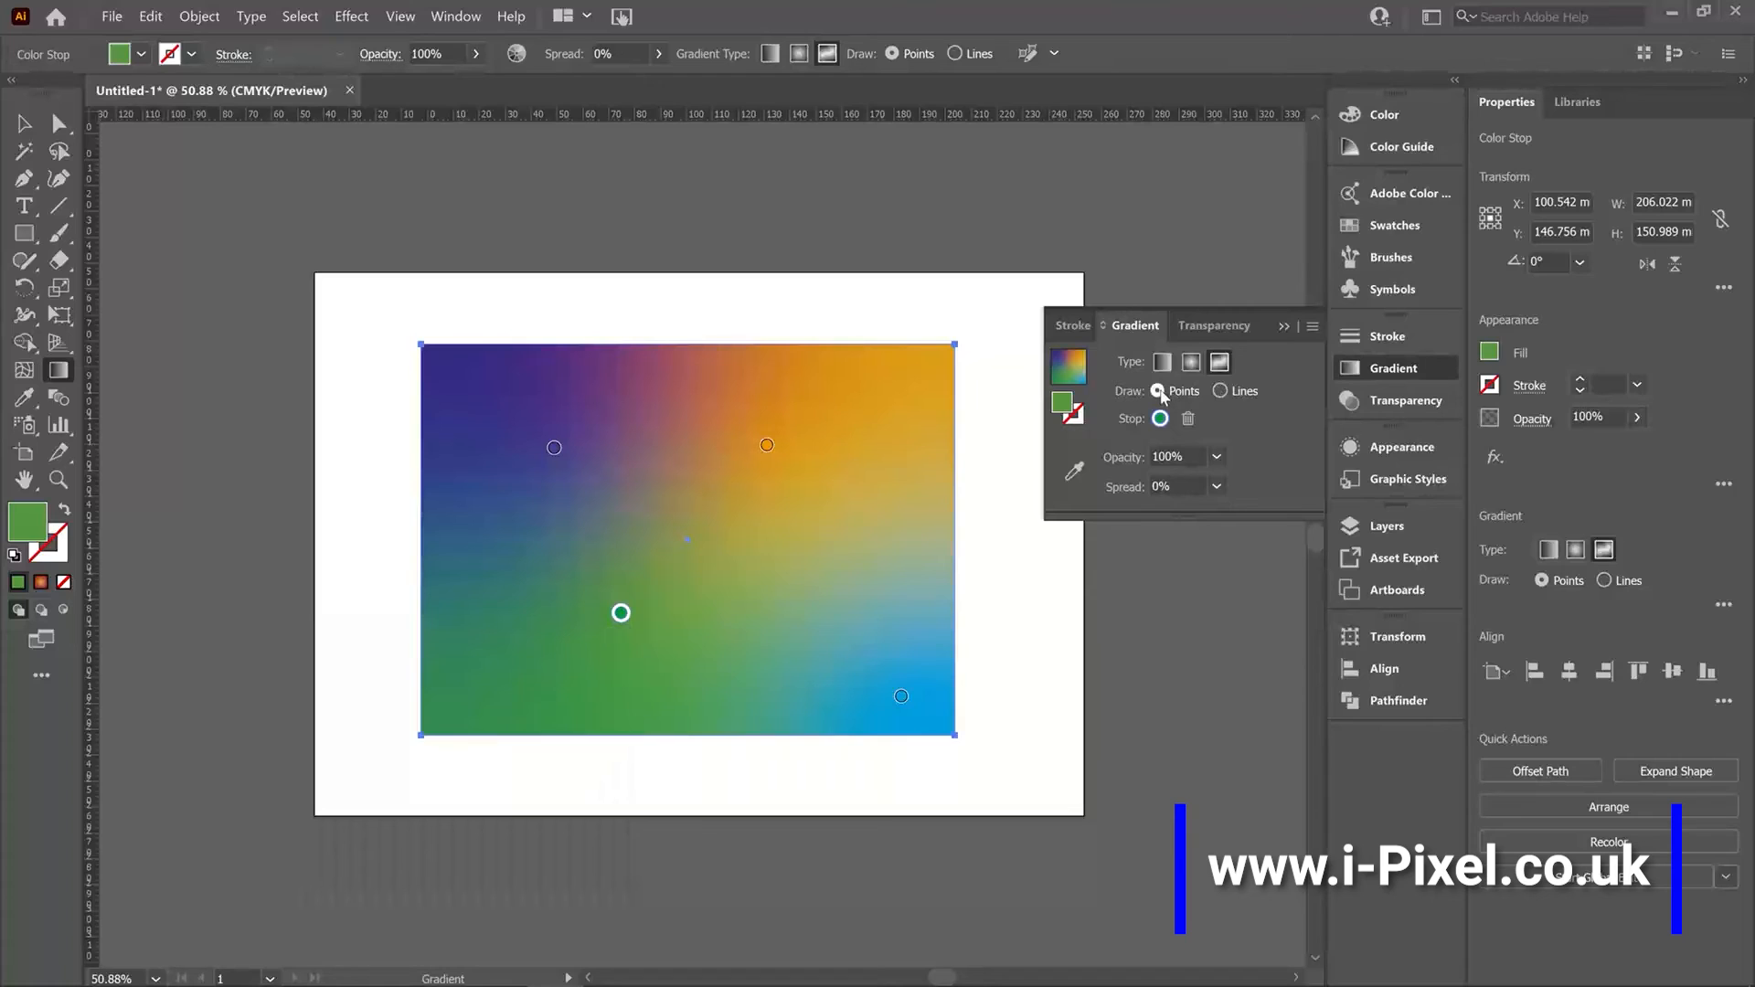
pyautogui.click(1221, 393)
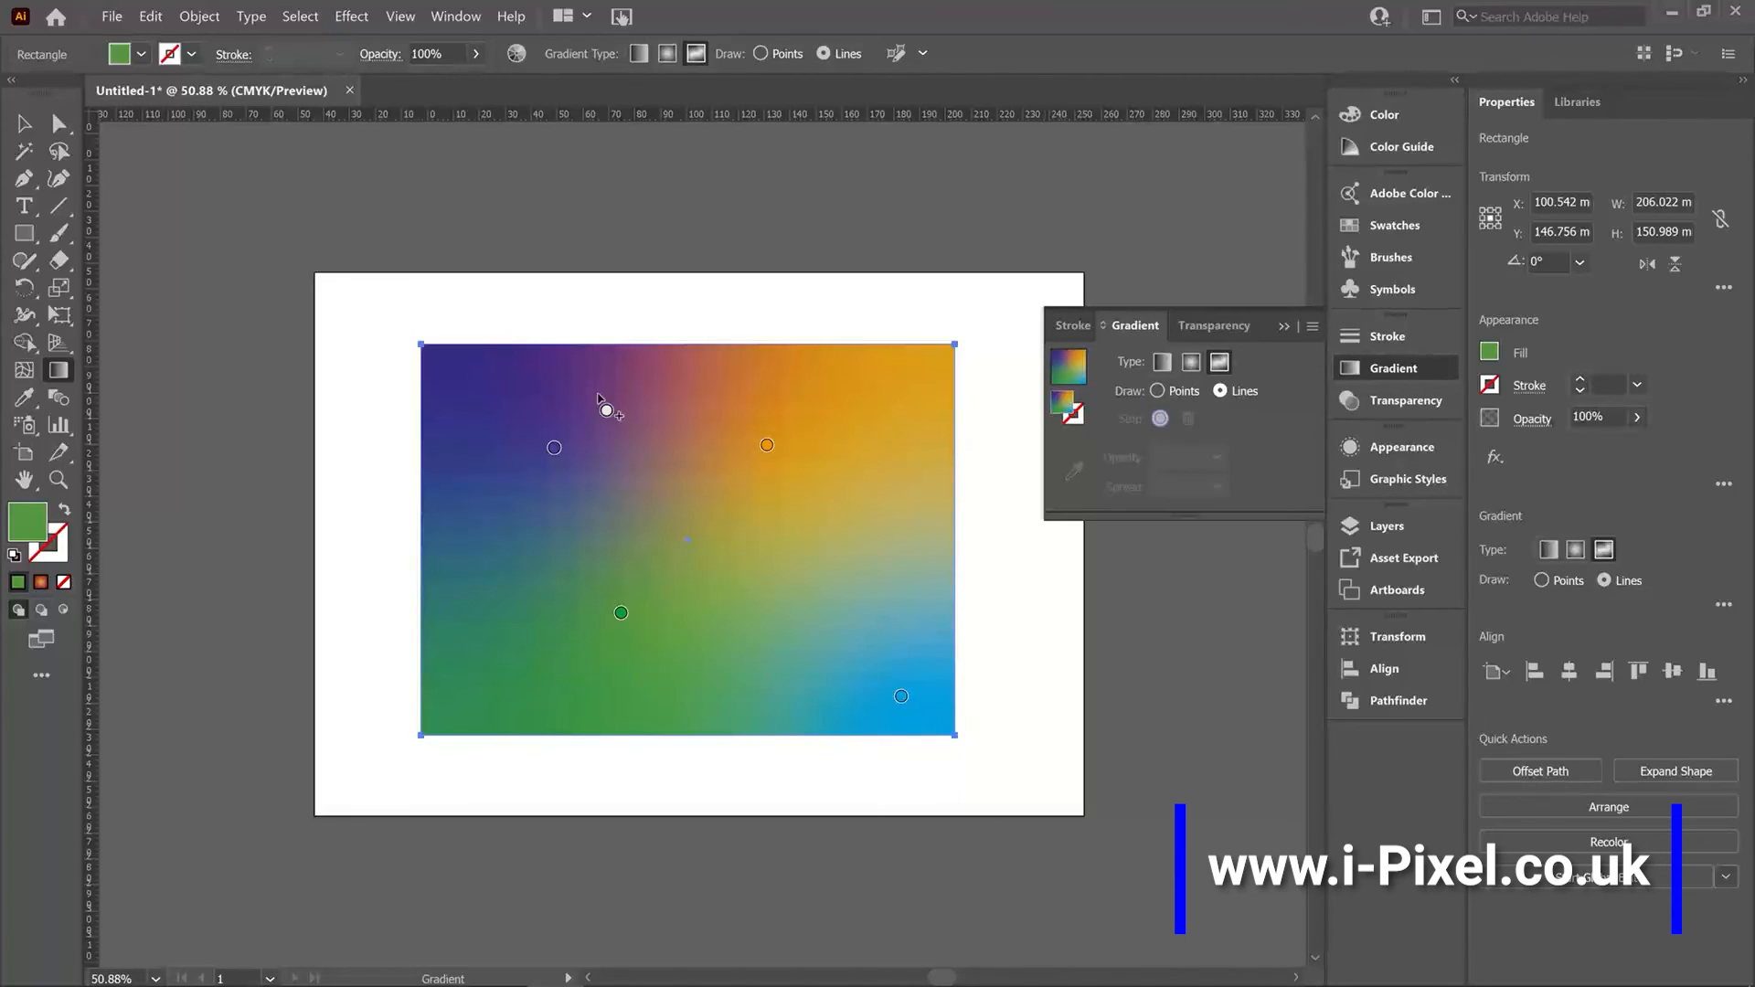
pyautogui.click(597, 393)
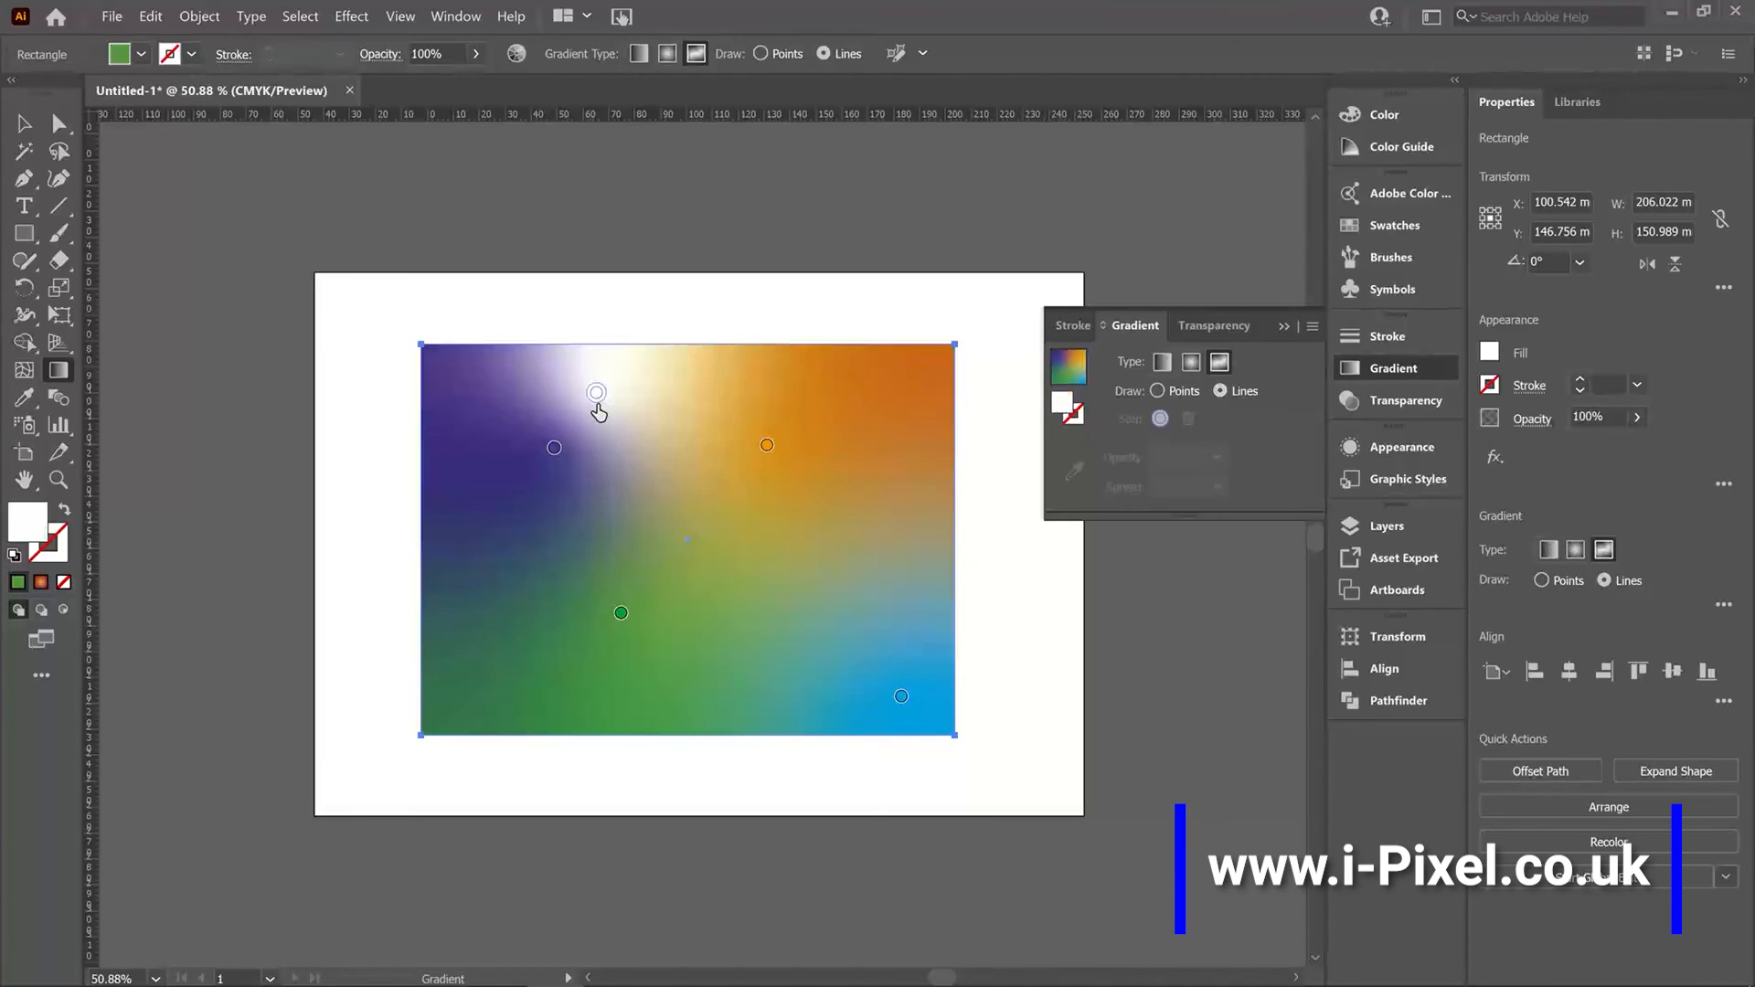
pyautogui.click(804, 582)
pyautogui.click(589, 706)
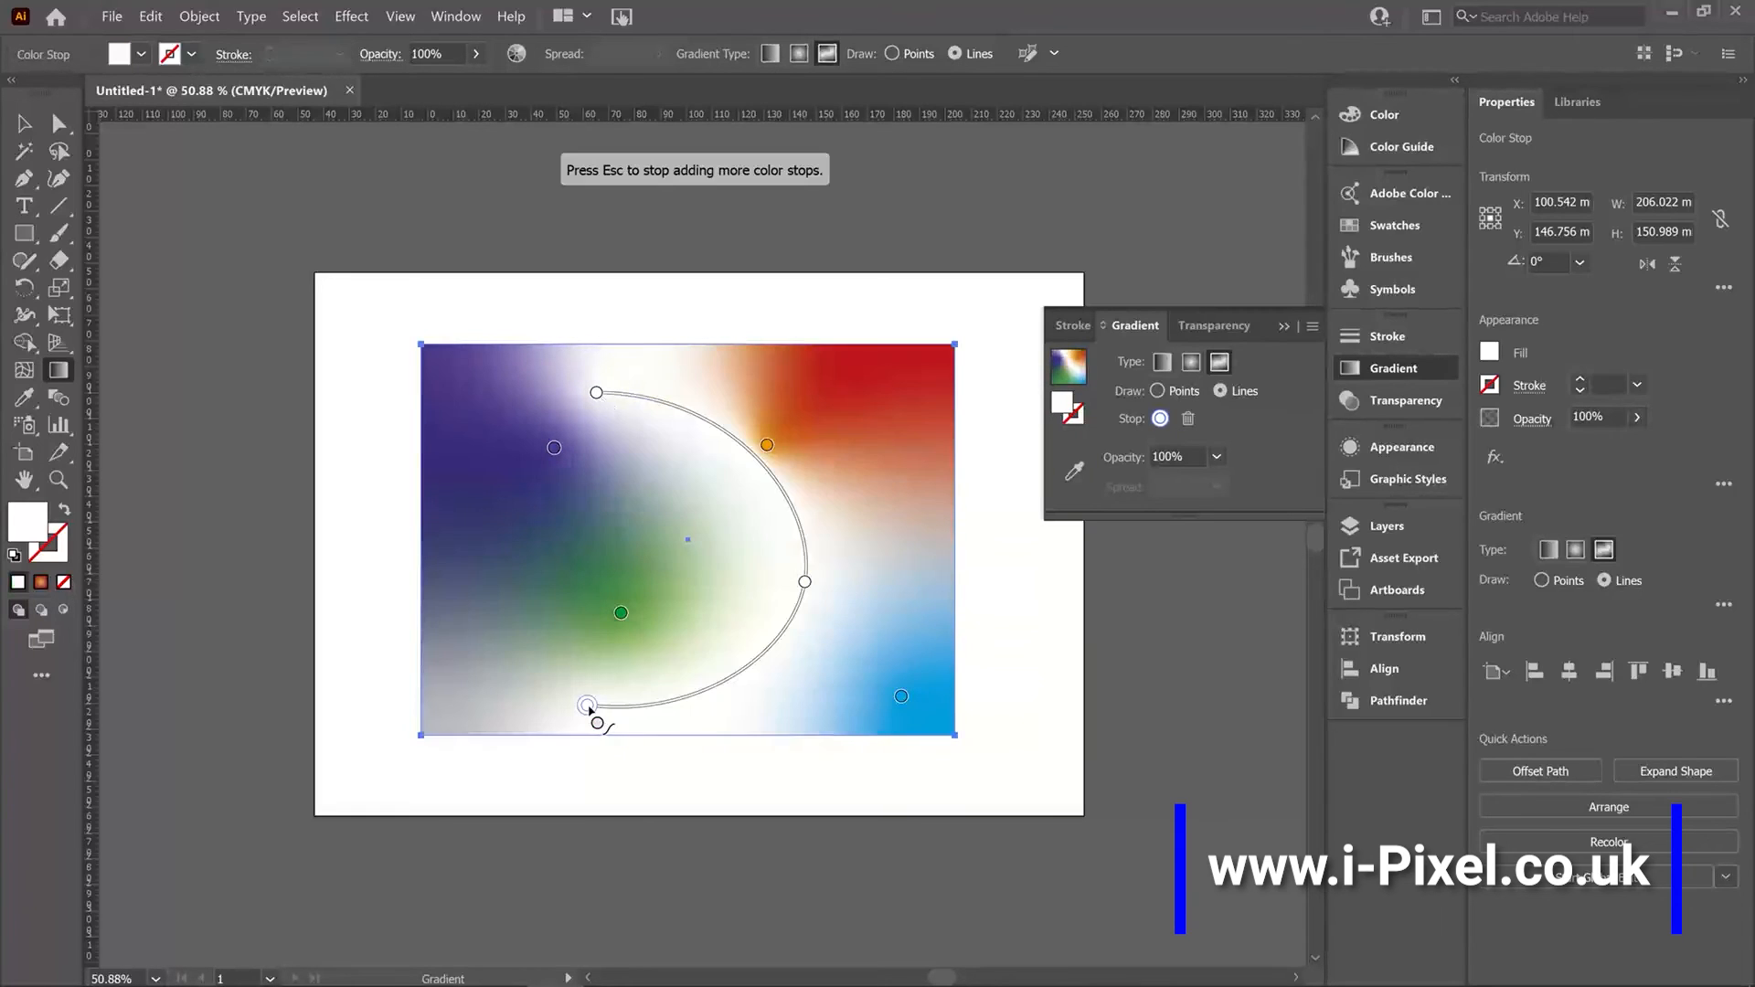
pyautogui.press('Escape')
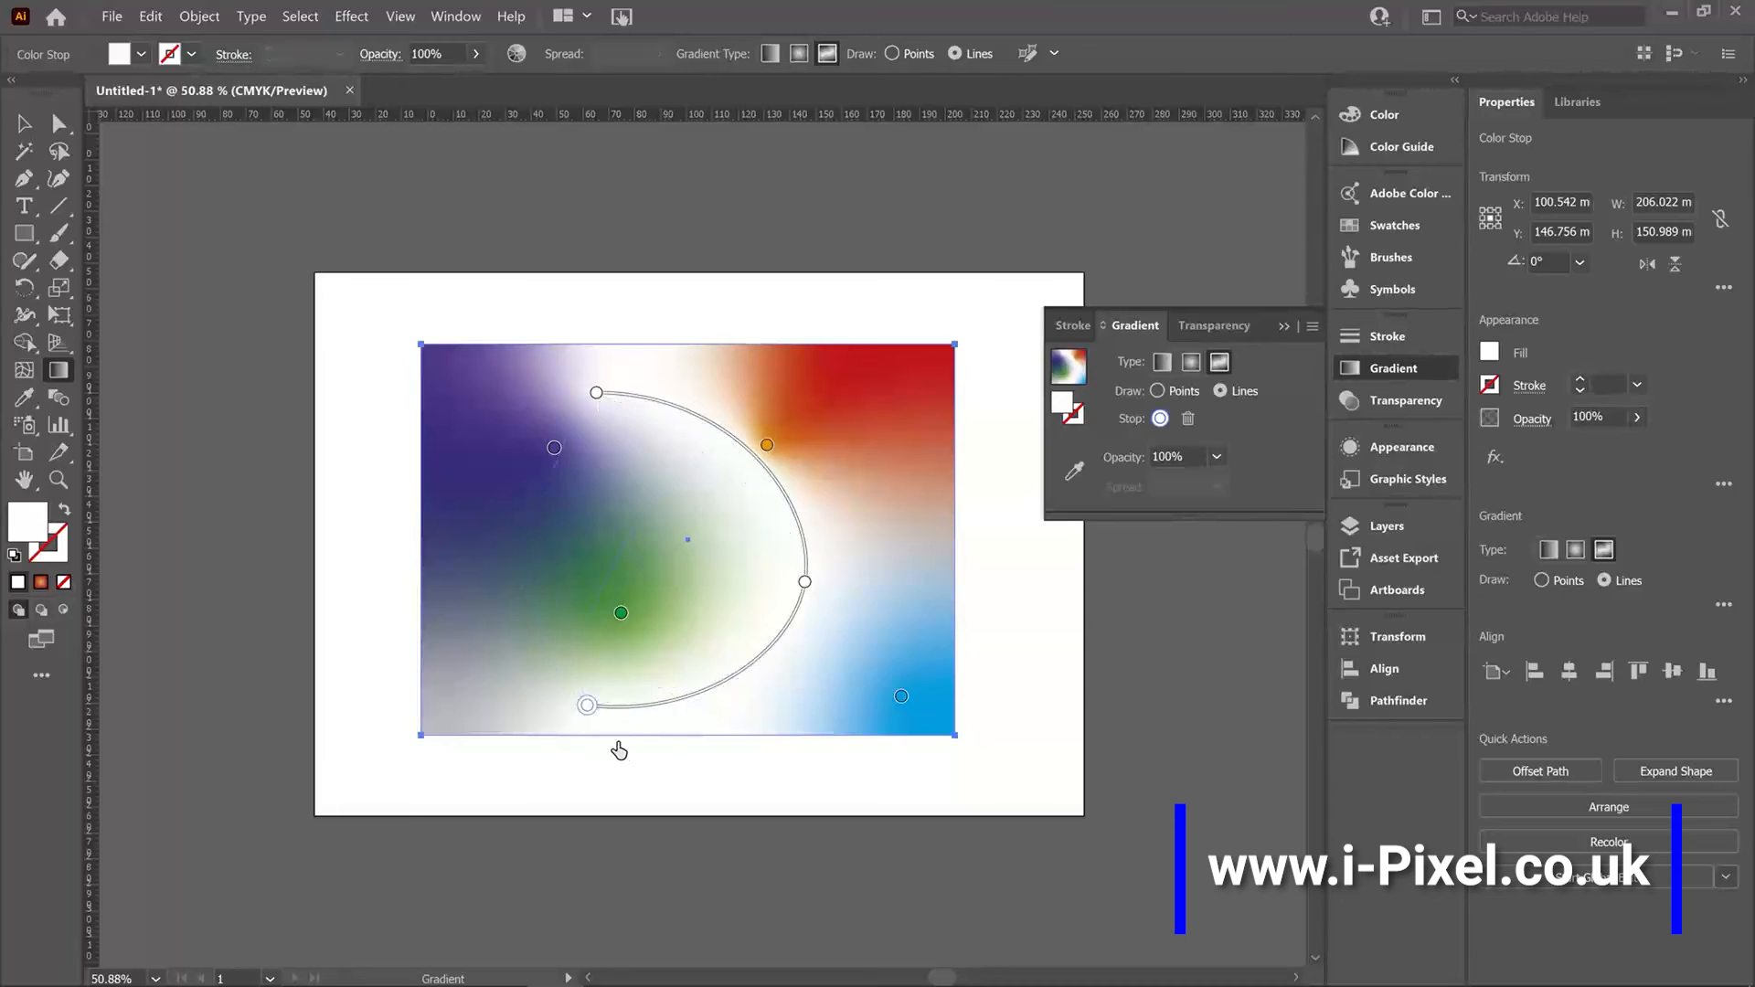
# Color the line's middle stop yellow and its bottom stop yellow-green.
pyautogui.doubleClick(804, 585)
pyautogui.click(754, 651)
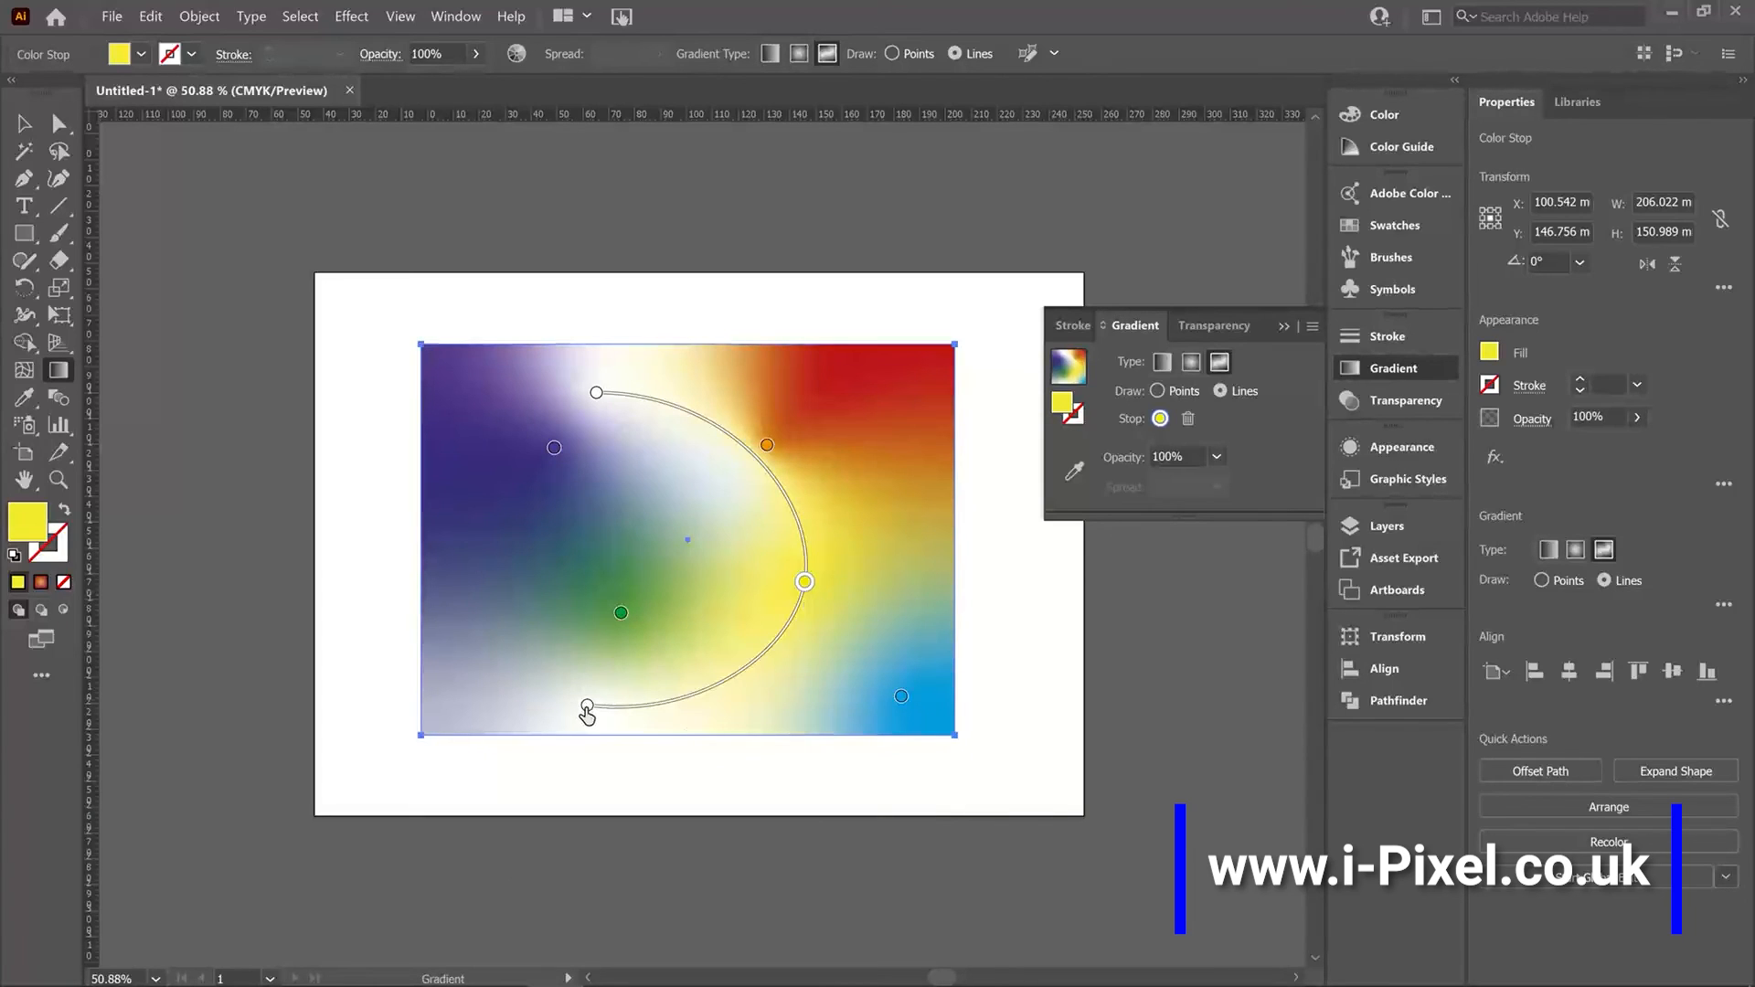
pyautogui.doubleClick(588, 705)
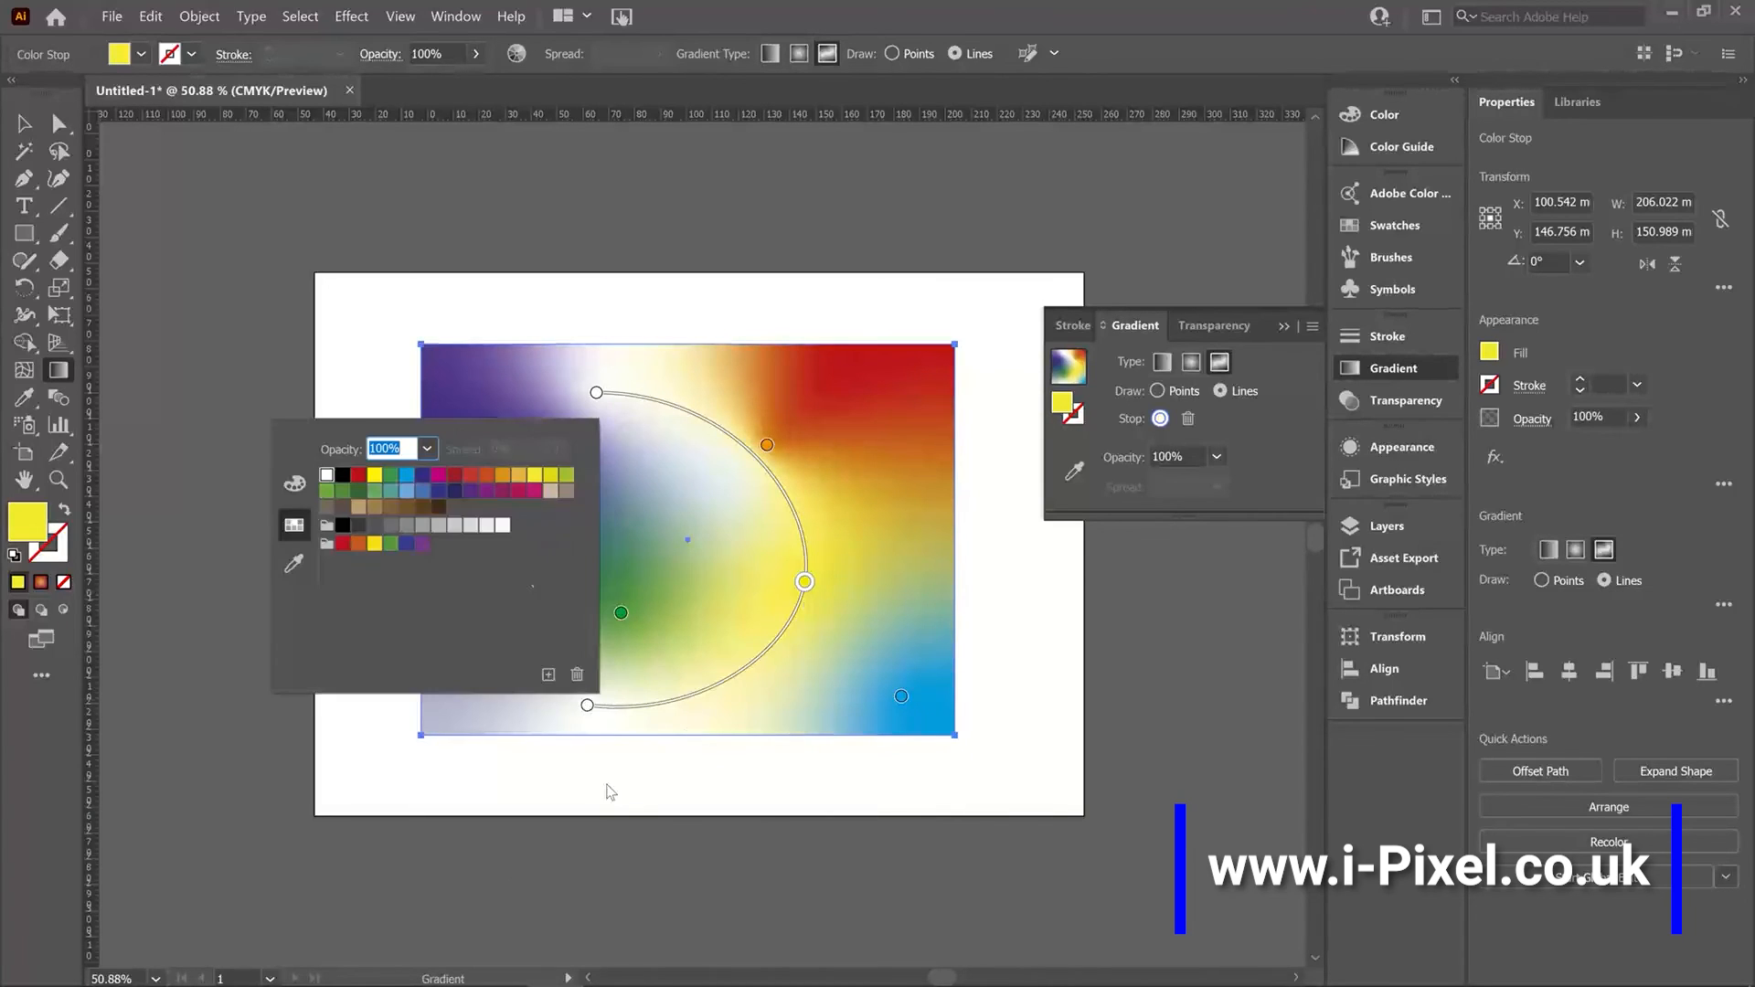
pyautogui.click(551, 475)
# Set the bottom line stop's opacity to 40%.
pyautogui.click(1217, 461)
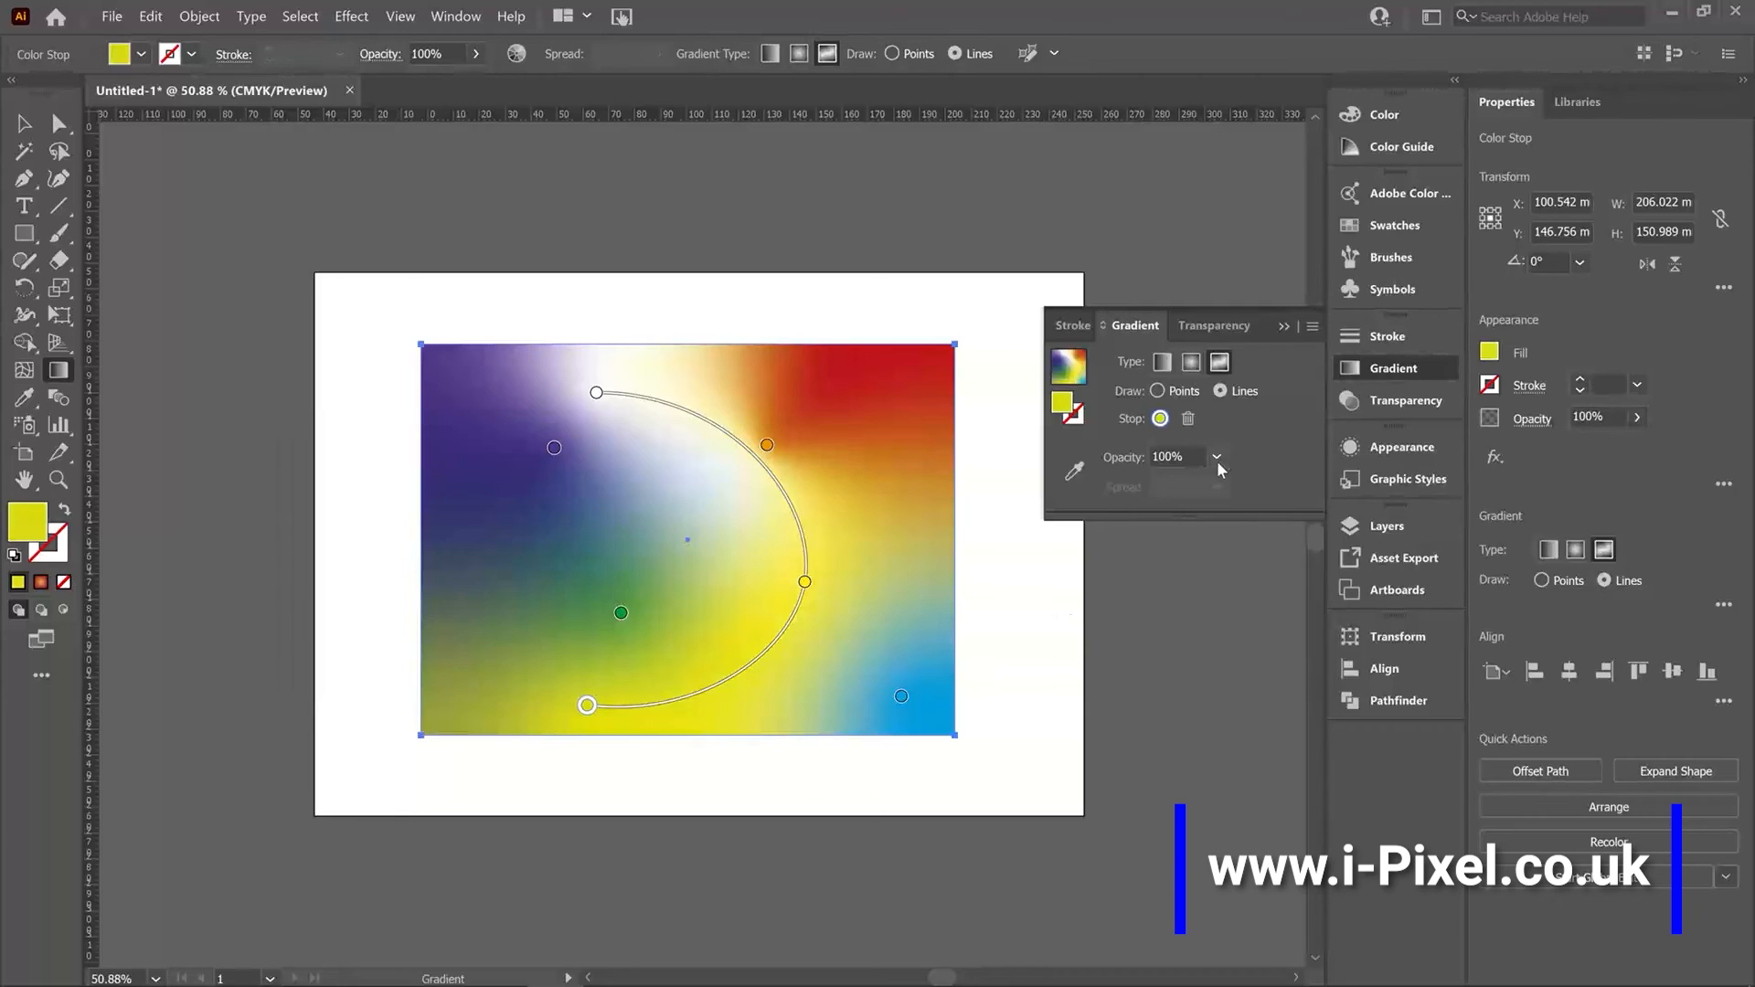
pyautogui.click(1217, 457)
pyautogui.click(1234, 558)
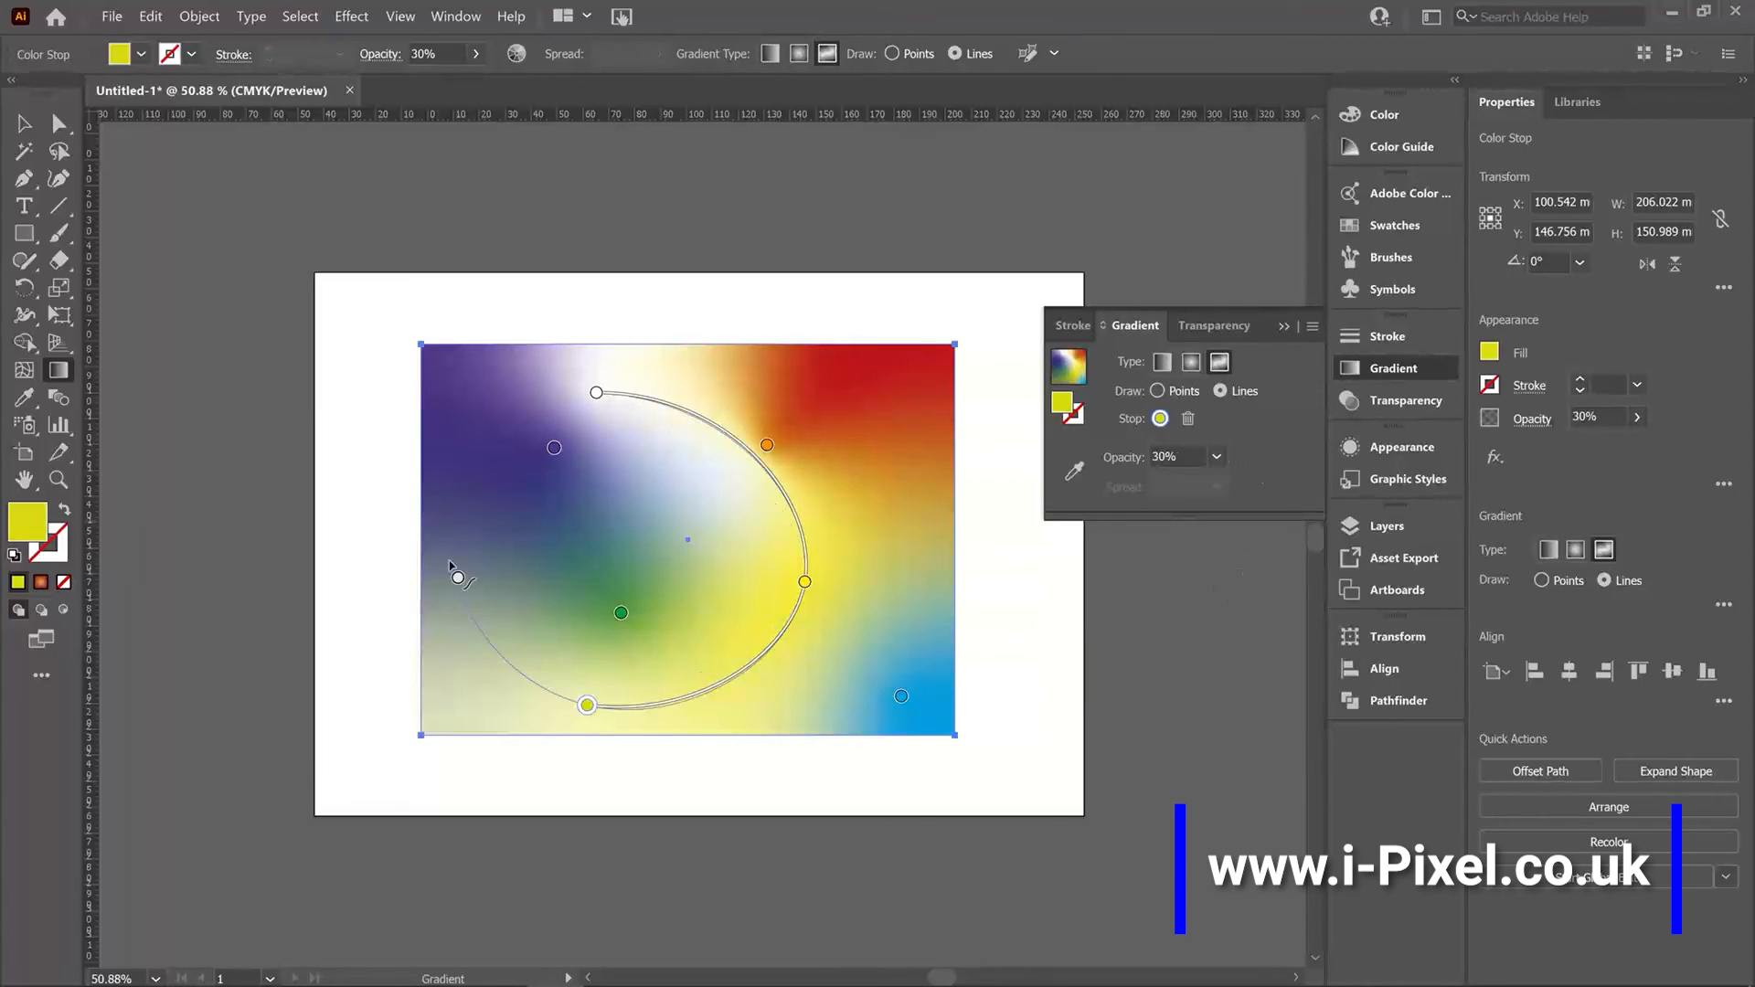
pyautogui.click(1216, 457)
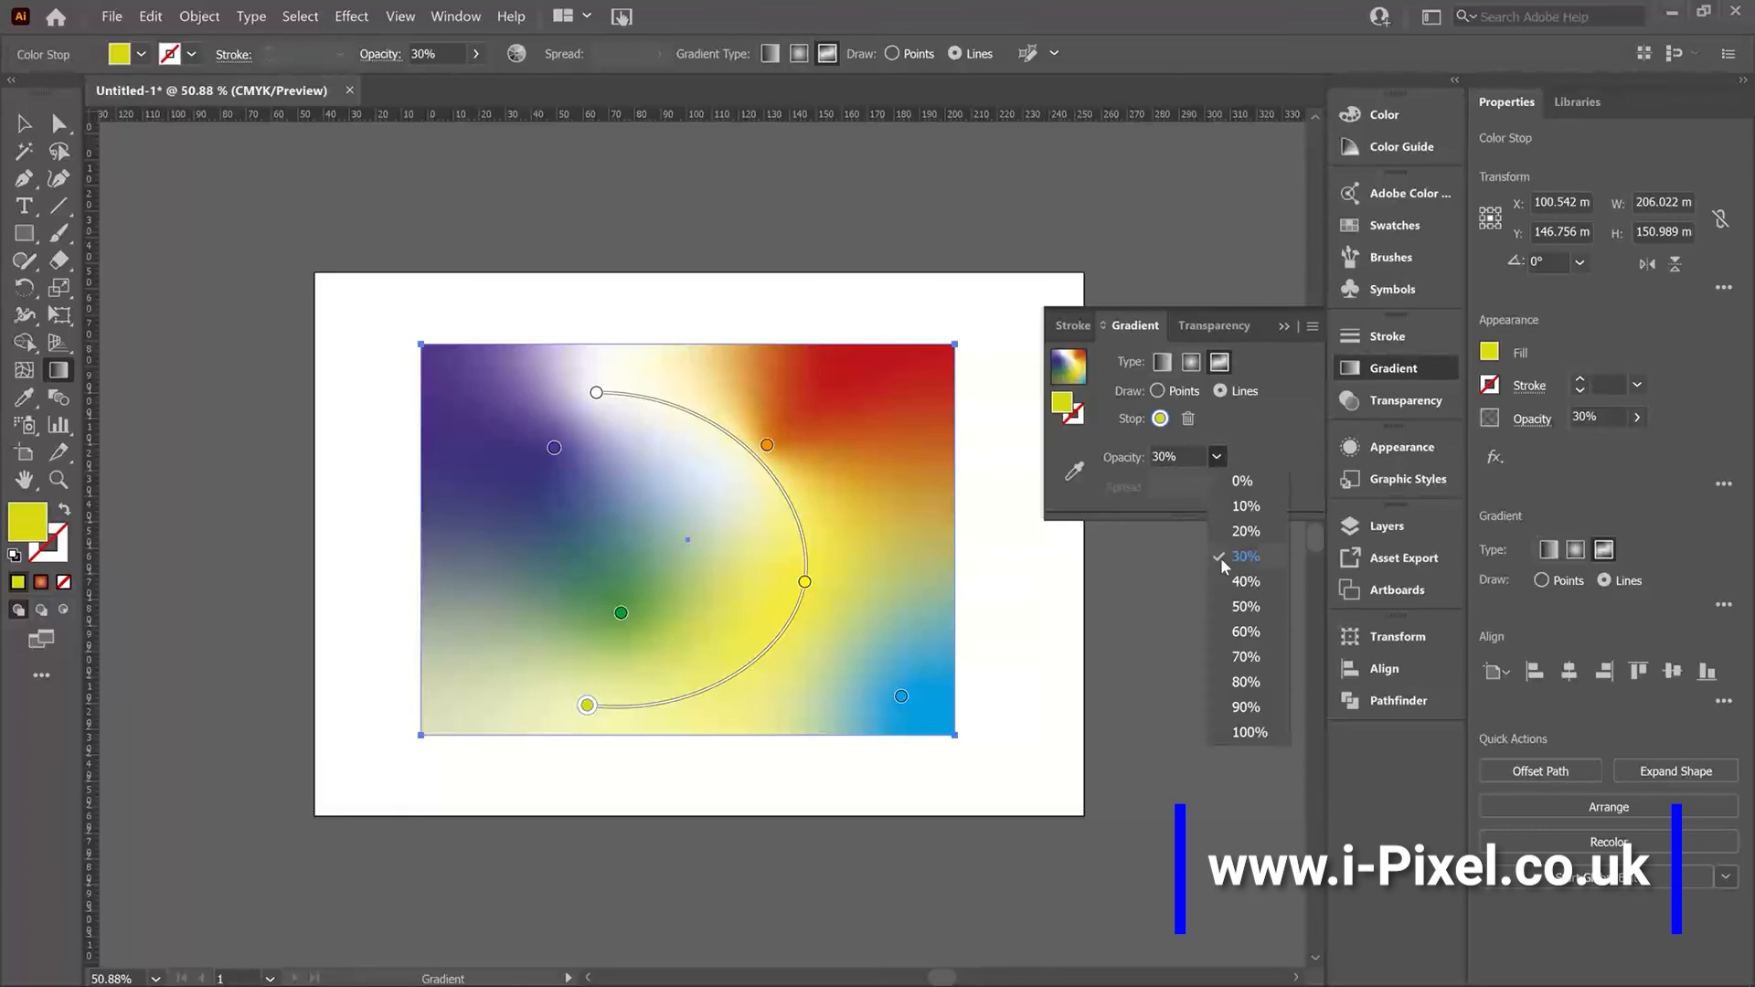
pyautogui.click(1247, 657)
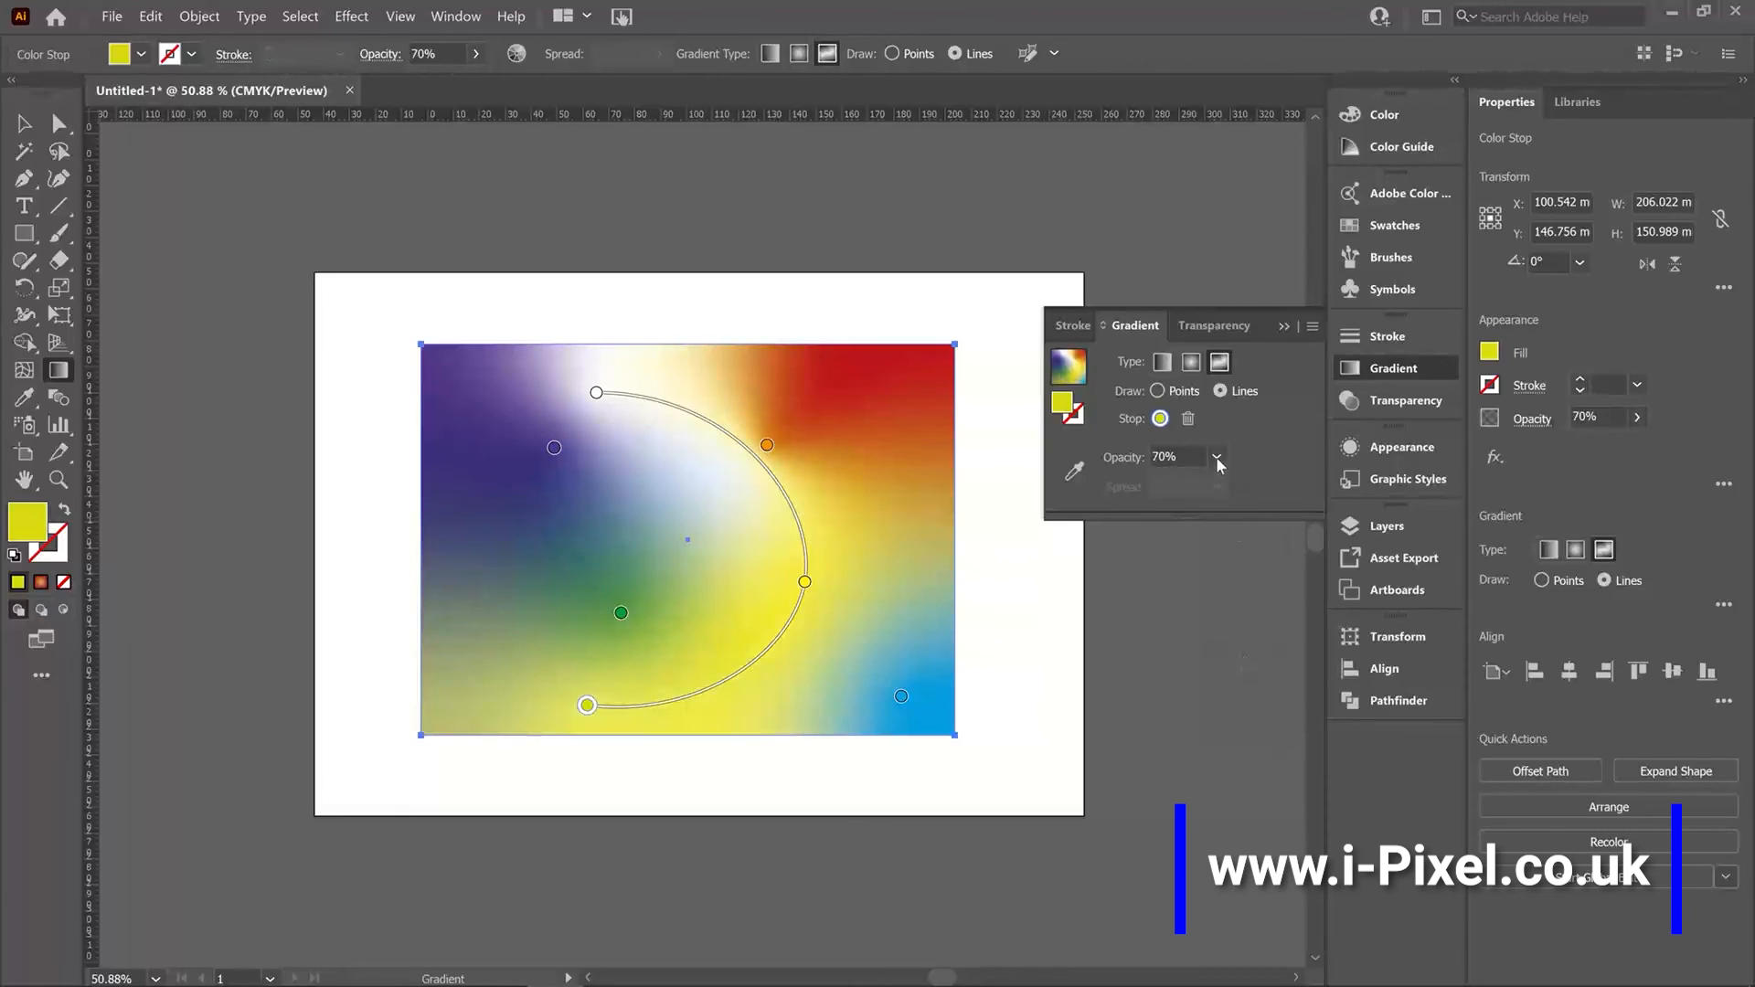
pyautogui.click(1216, 457)
pyautogui.click(1255, 580)
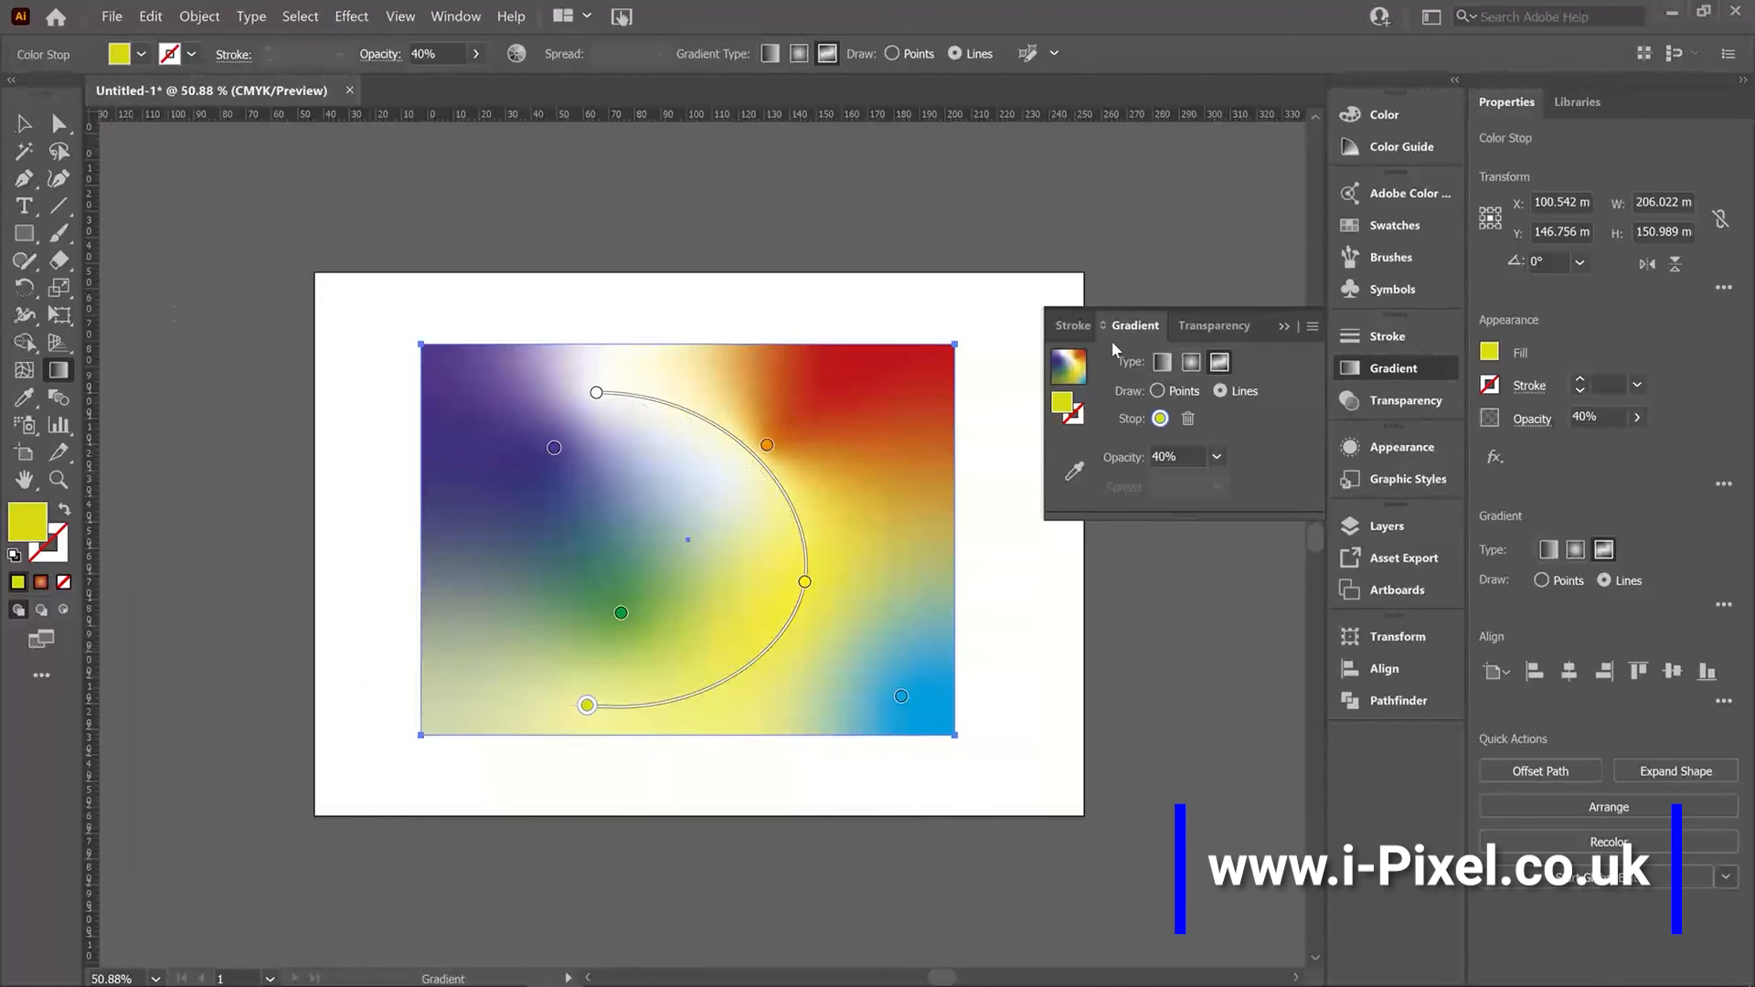
# Change the rectangle's gradient type to Linear and switch to the Selection tool.
pyautogui.click(1159, 362)
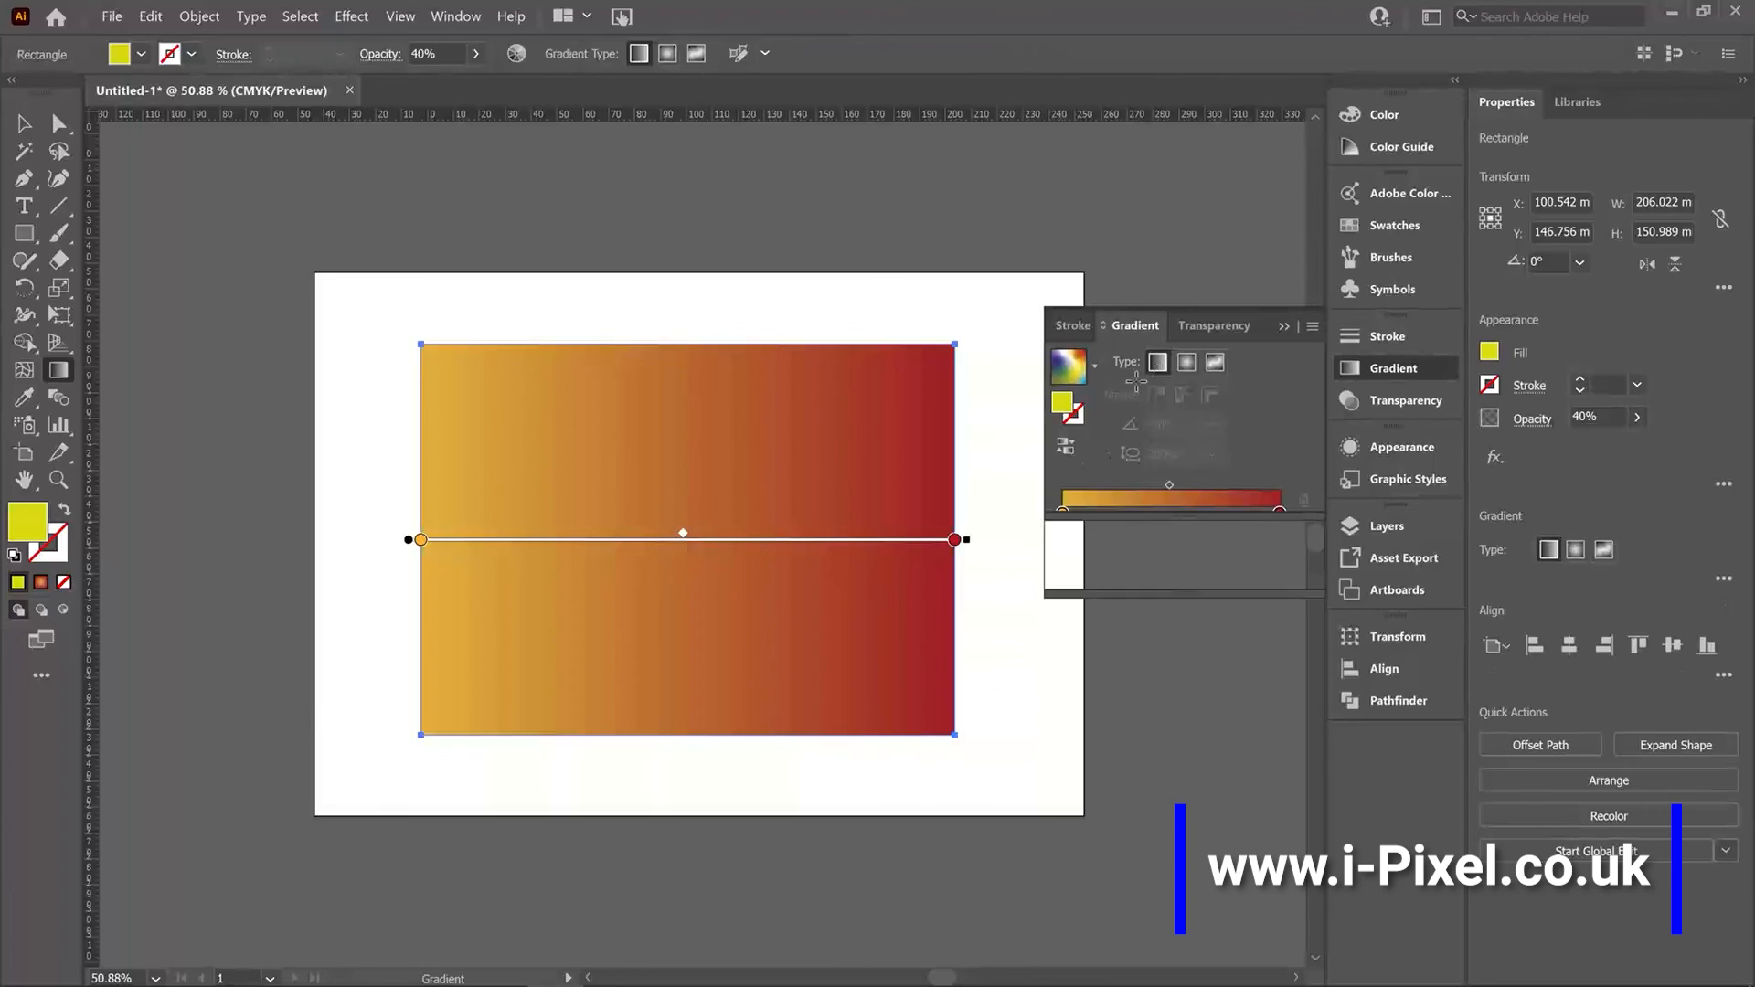
pyautogui.press('v')
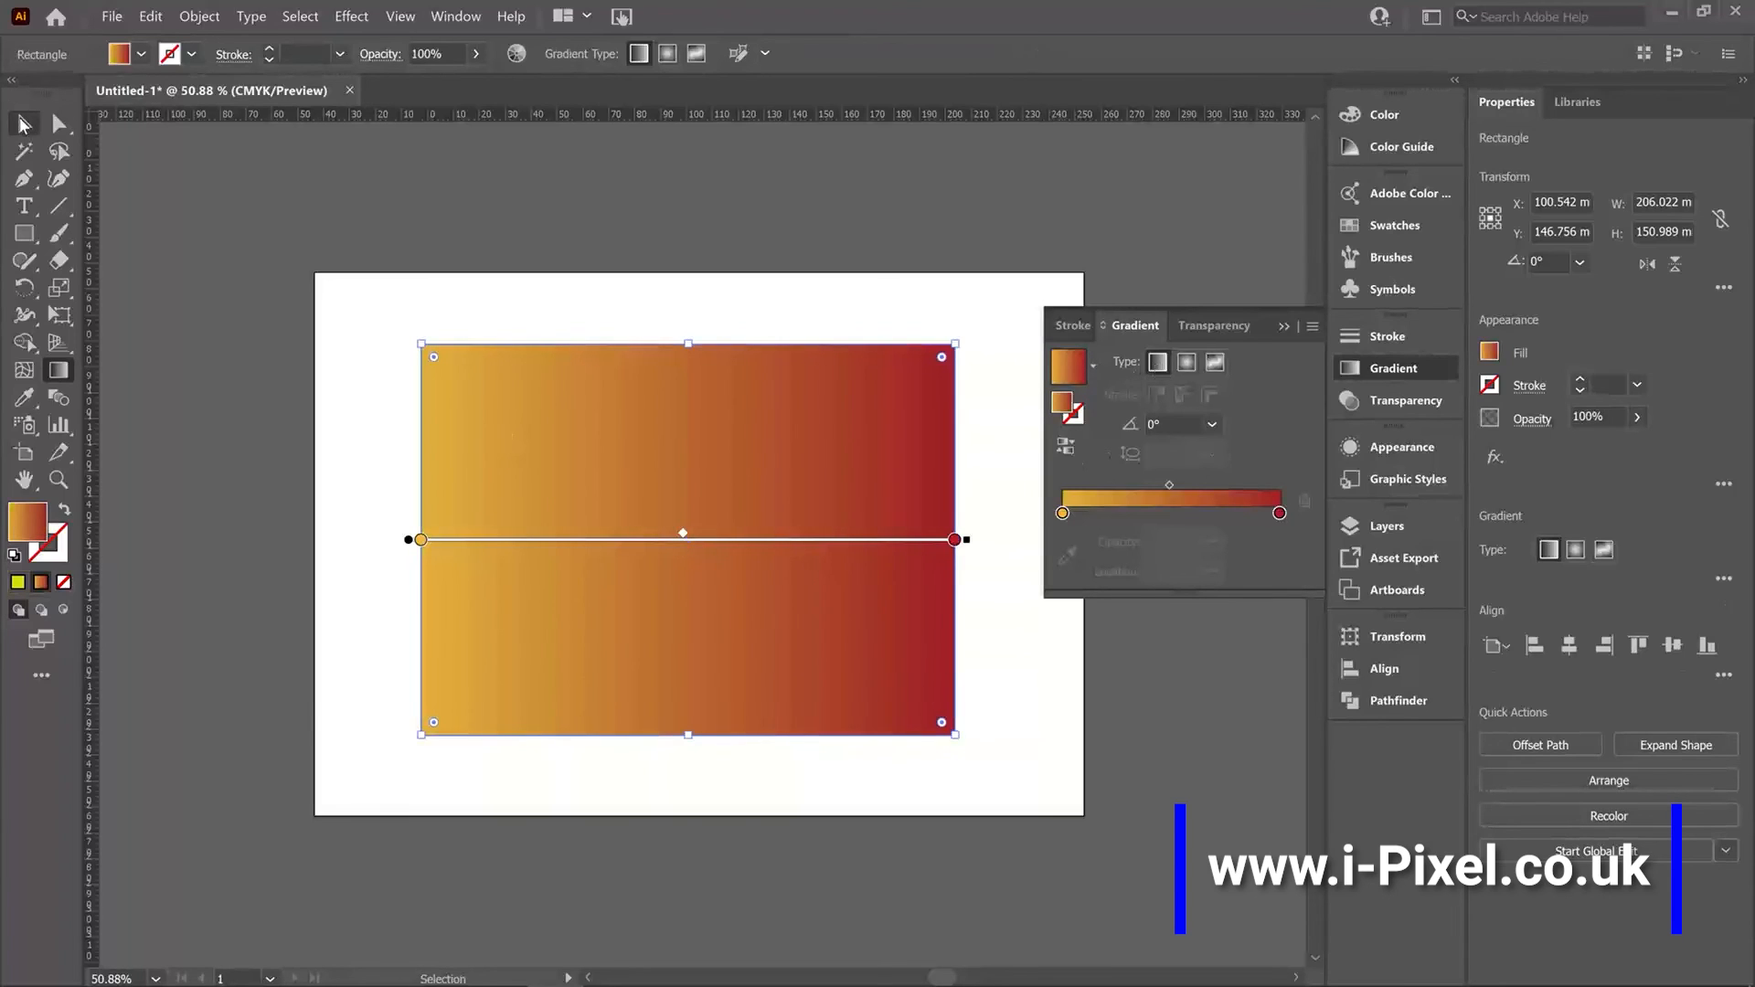
pyautogui.click(24, 123)
# Move the rectangle up and left, then swap its fill and stroke so the gradient is on the stroke.
pyautogui.moveTo(689, 421)
pyautogui.mouseDown()
pyautogui.moveTo(587, 386)
pyautogui.moveTo(638, 384)
pyautogui.mouseUp()
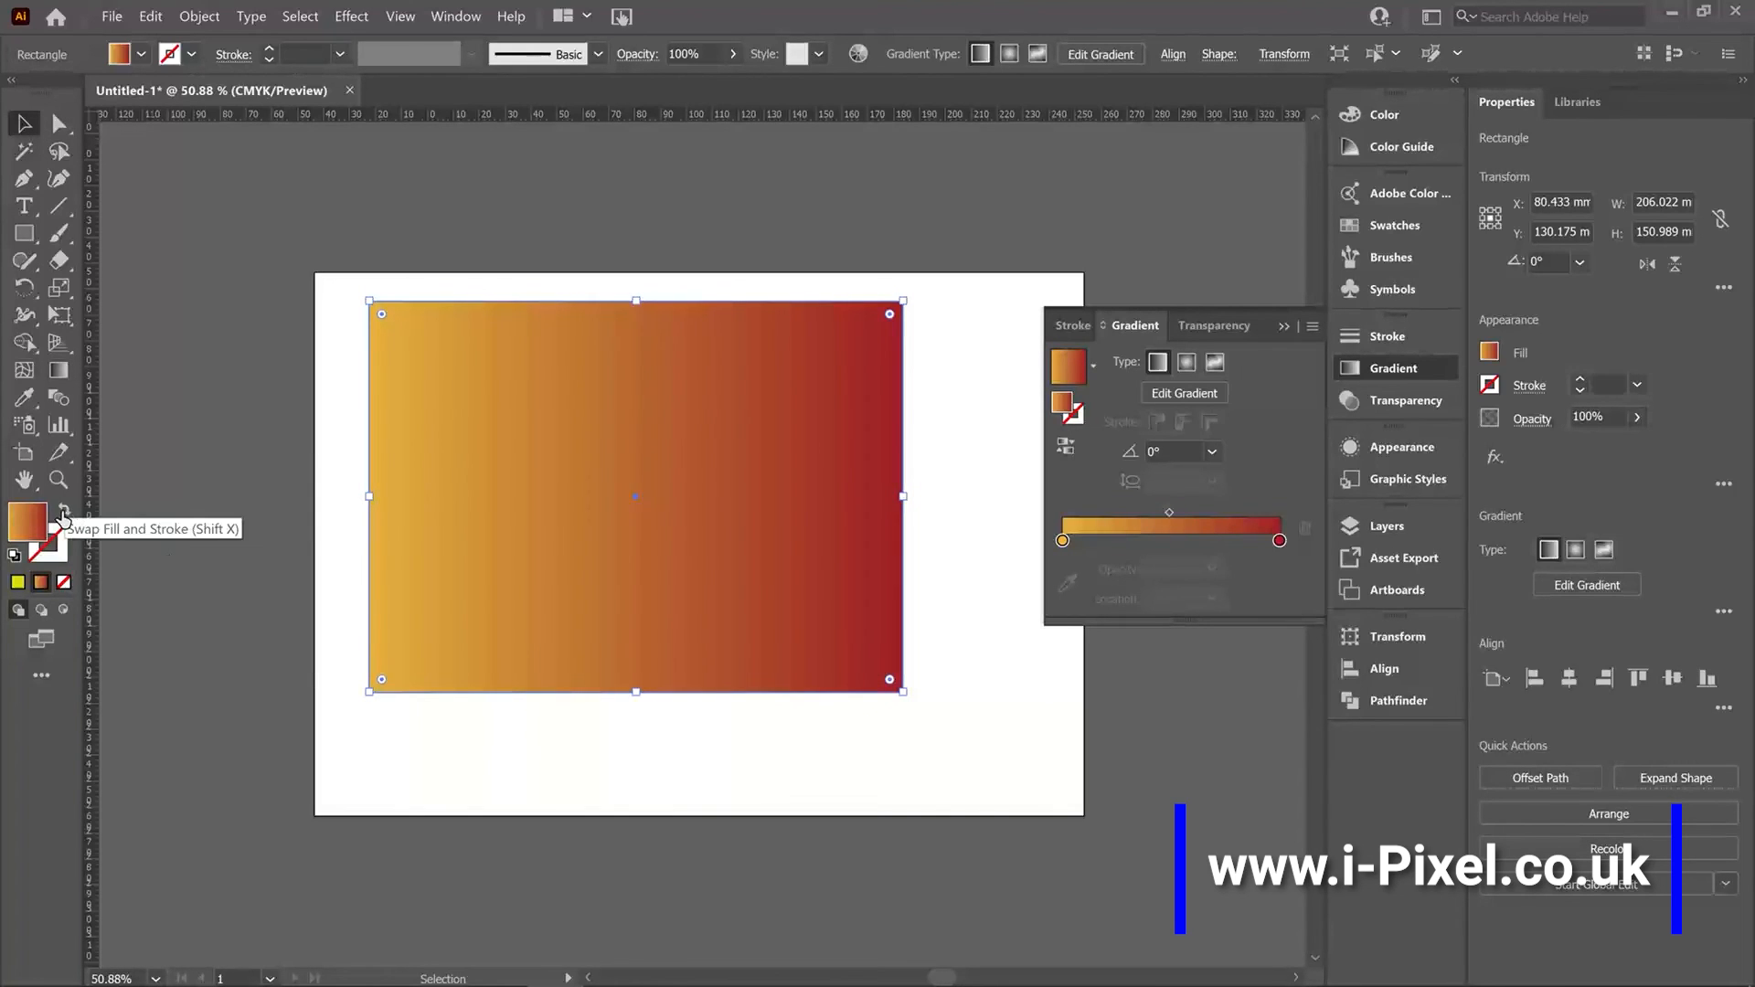
pyautogui.click(62, 515)
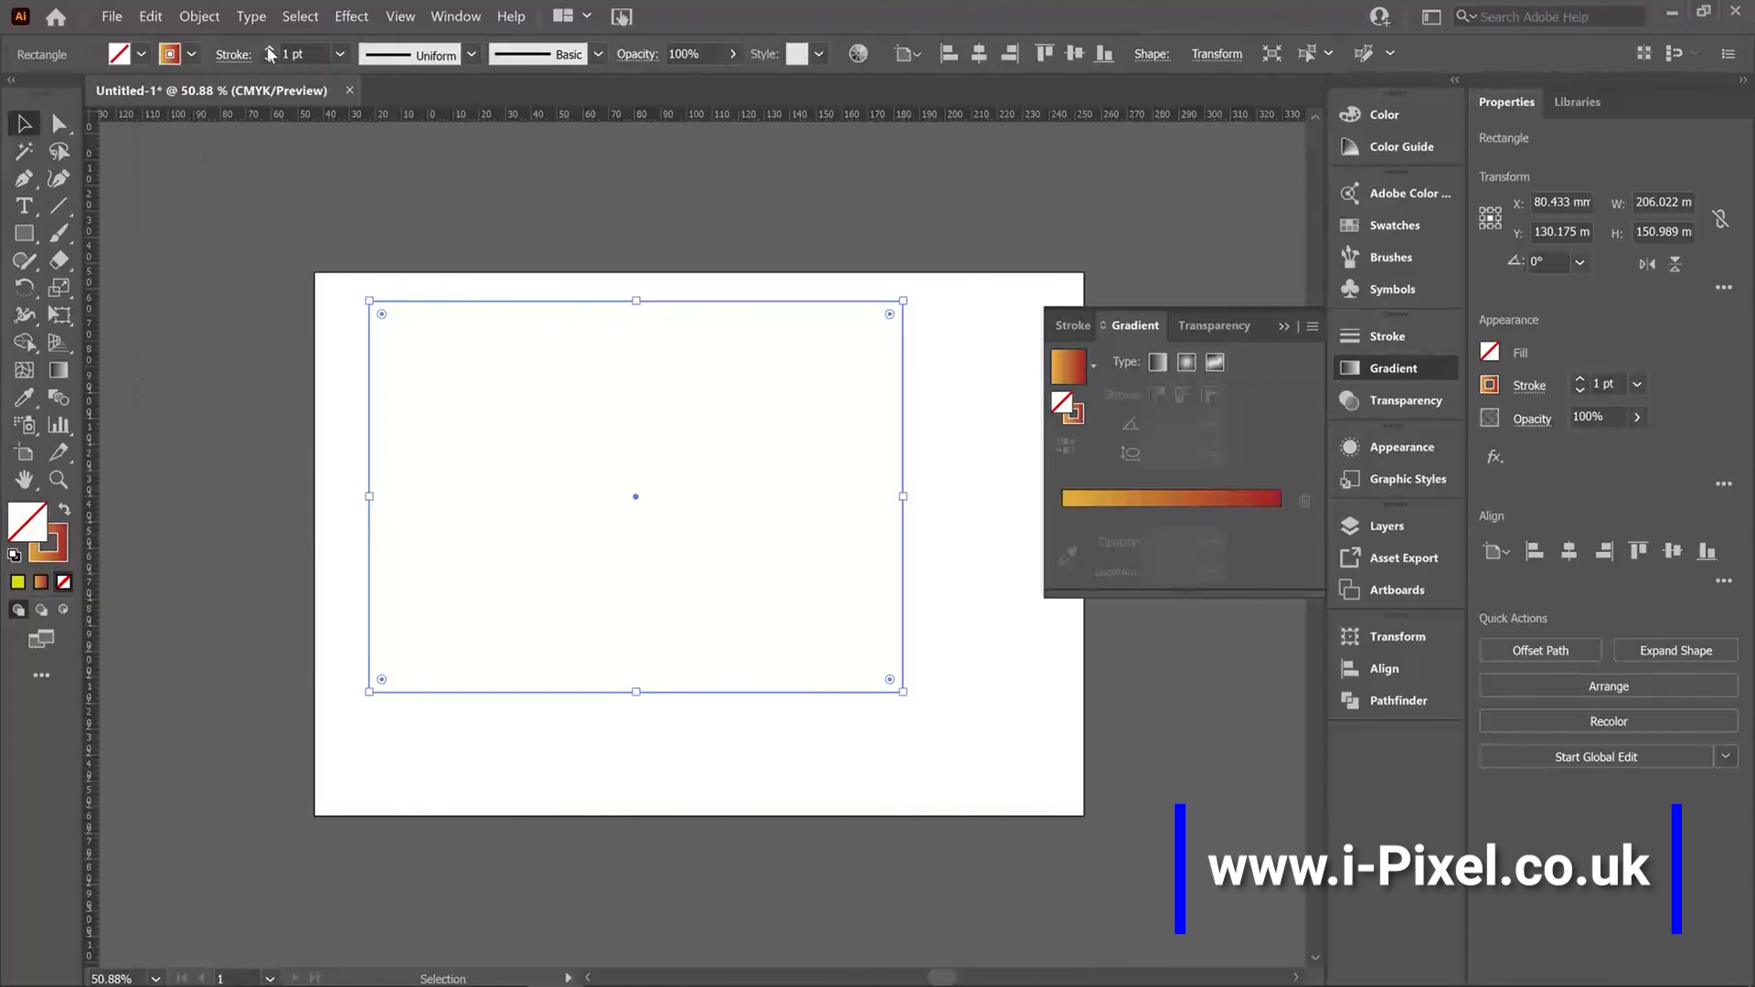
# Increase the rectangle's stroke weight to 33 pt.
pyautogui.click(268, 48)
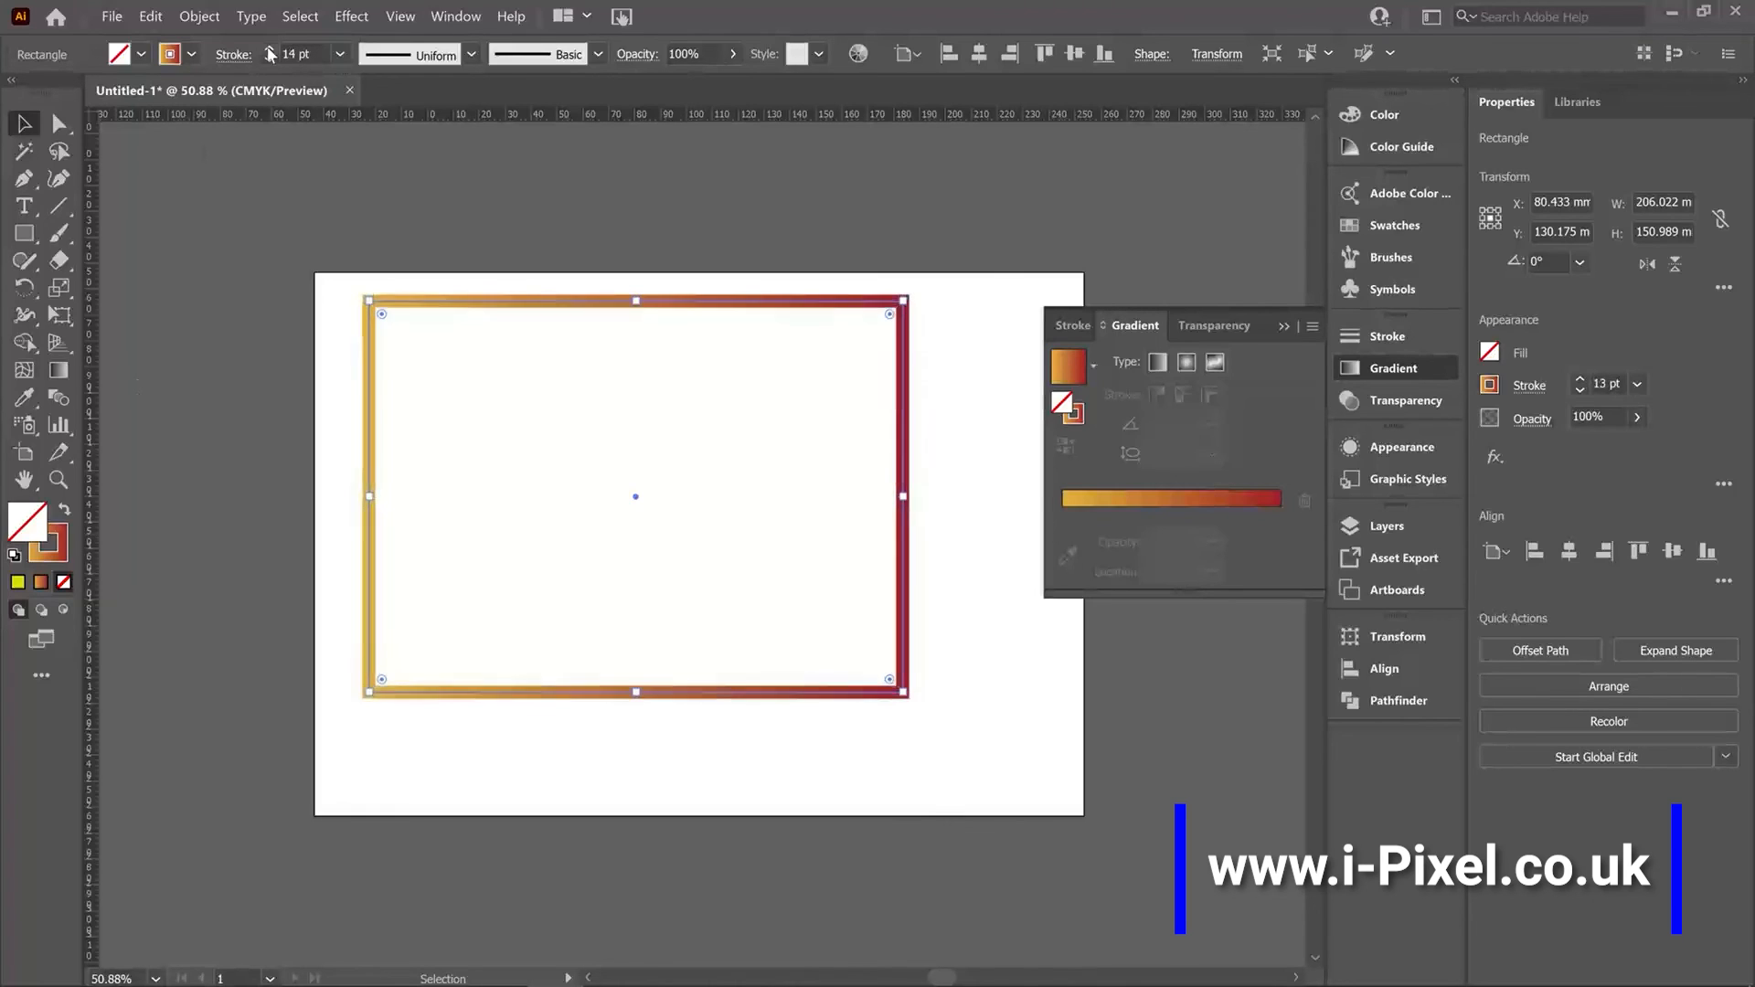
pyautogui.click(270, 49)
pyautogui.click(270, 50)
pyautogui.click(269, 49)
pyautogui.click(270, 49)
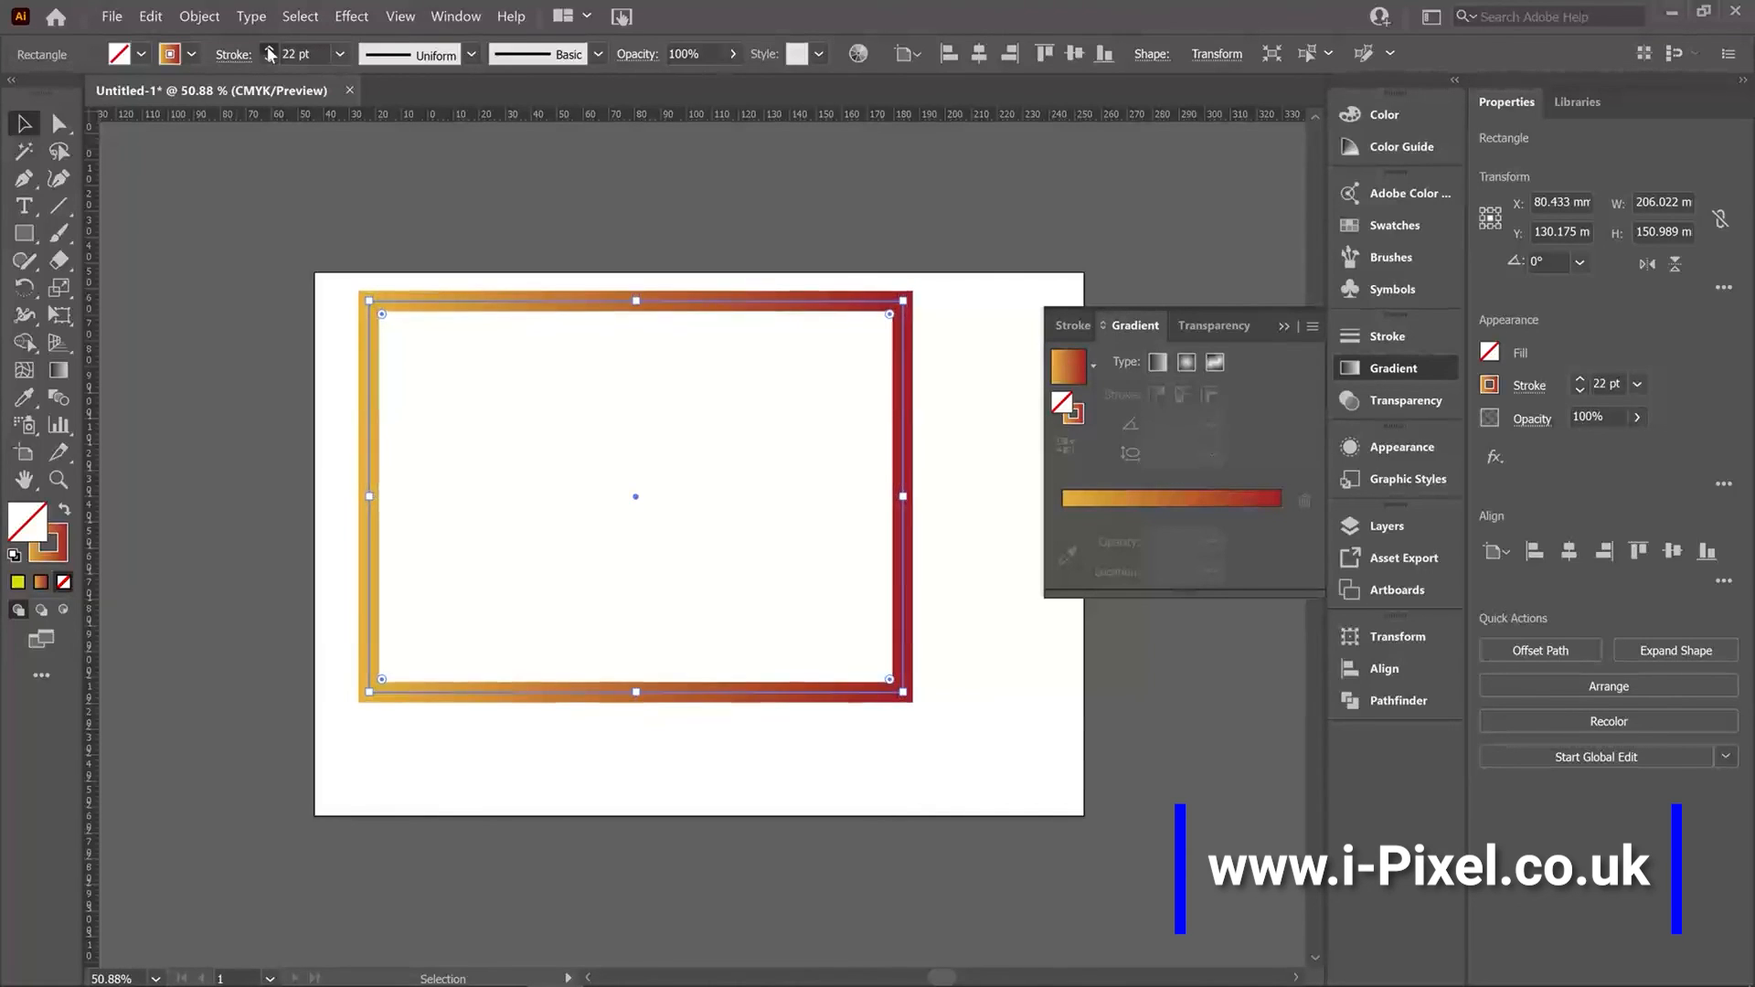
pyautogui.click(269, 50)
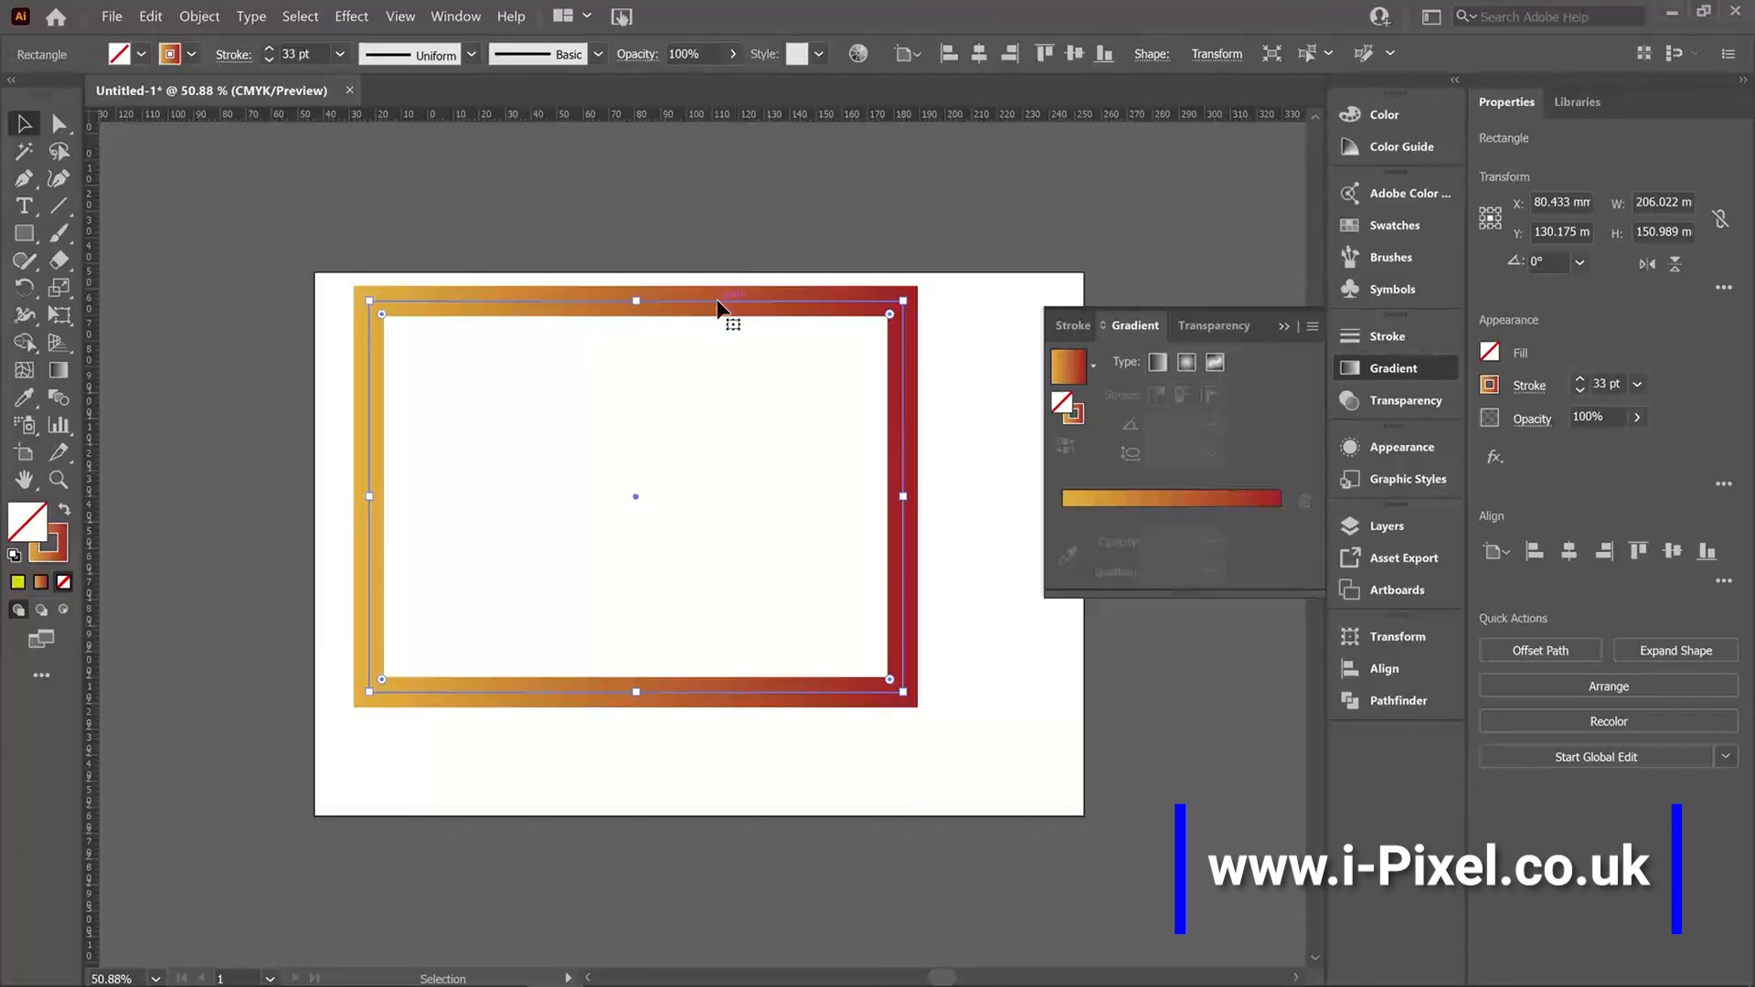
# Reposition the rectangle and make its gradient stroke active in the Gradient panel.
pyautogui.moveTo(717, 304); pyautogui.dragTo(752, 376)
pyautogui.click(1074, 413)
pyautogui.click(1084, 368)
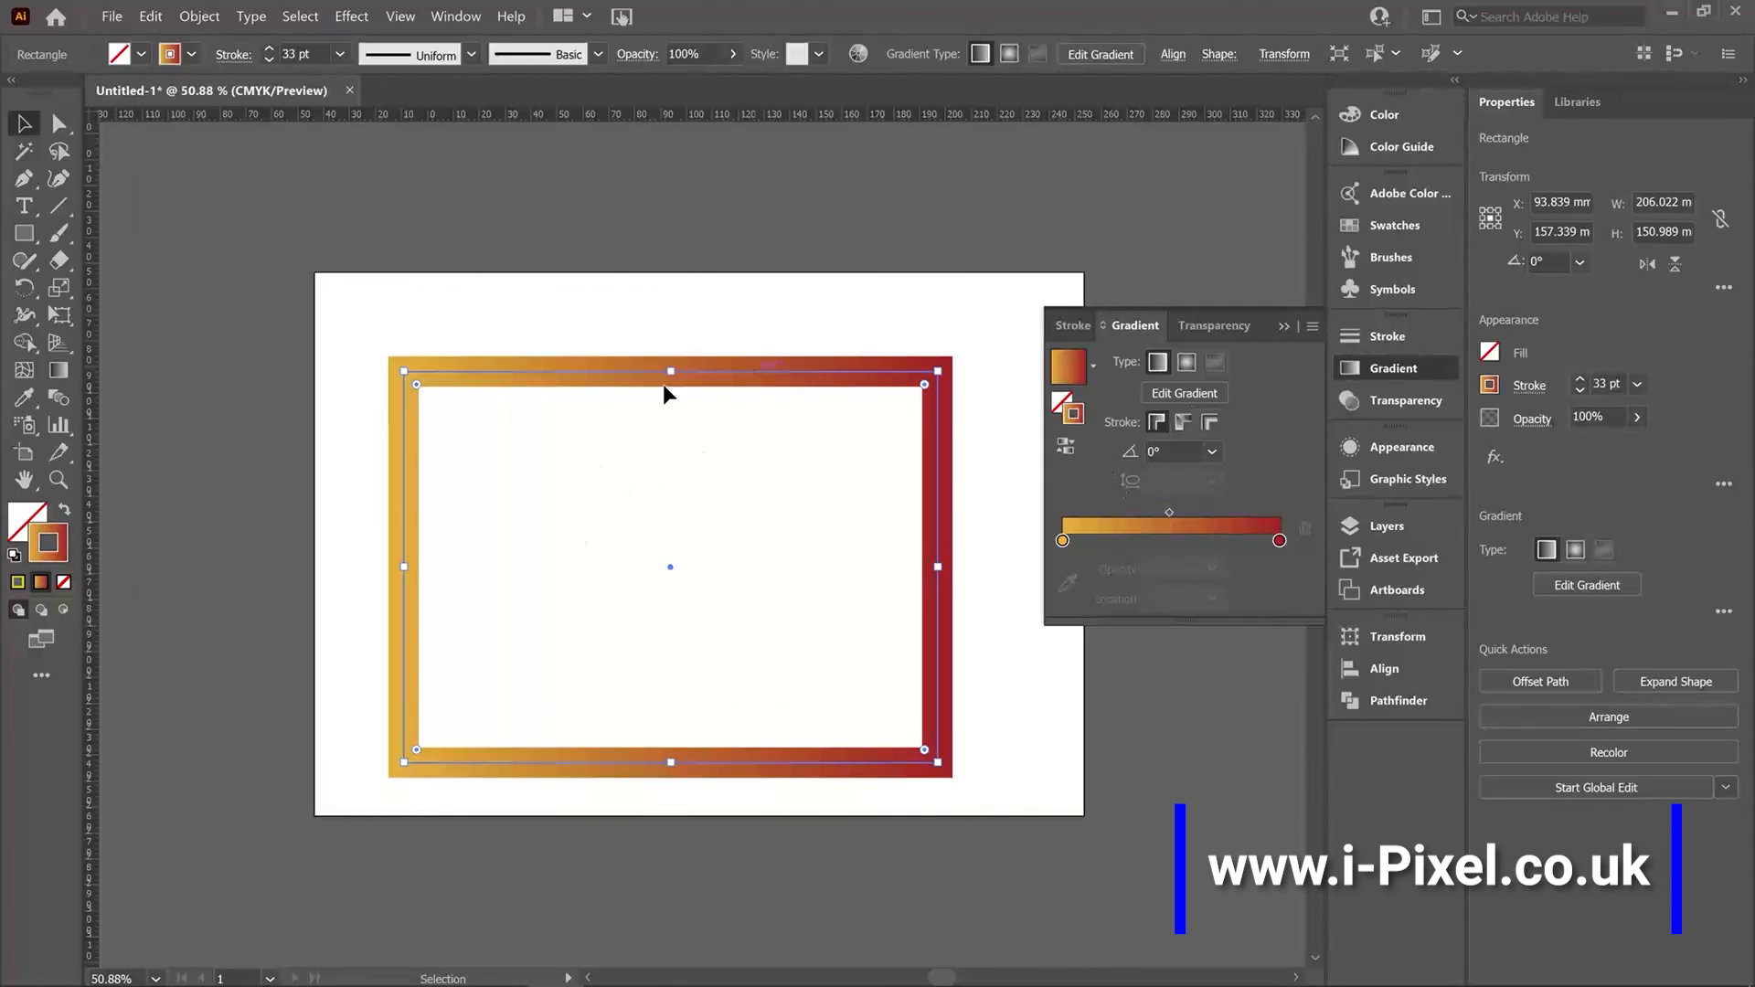
pyautogui.moveTo(665, 393); pyautogui.dragTo(541, 376)
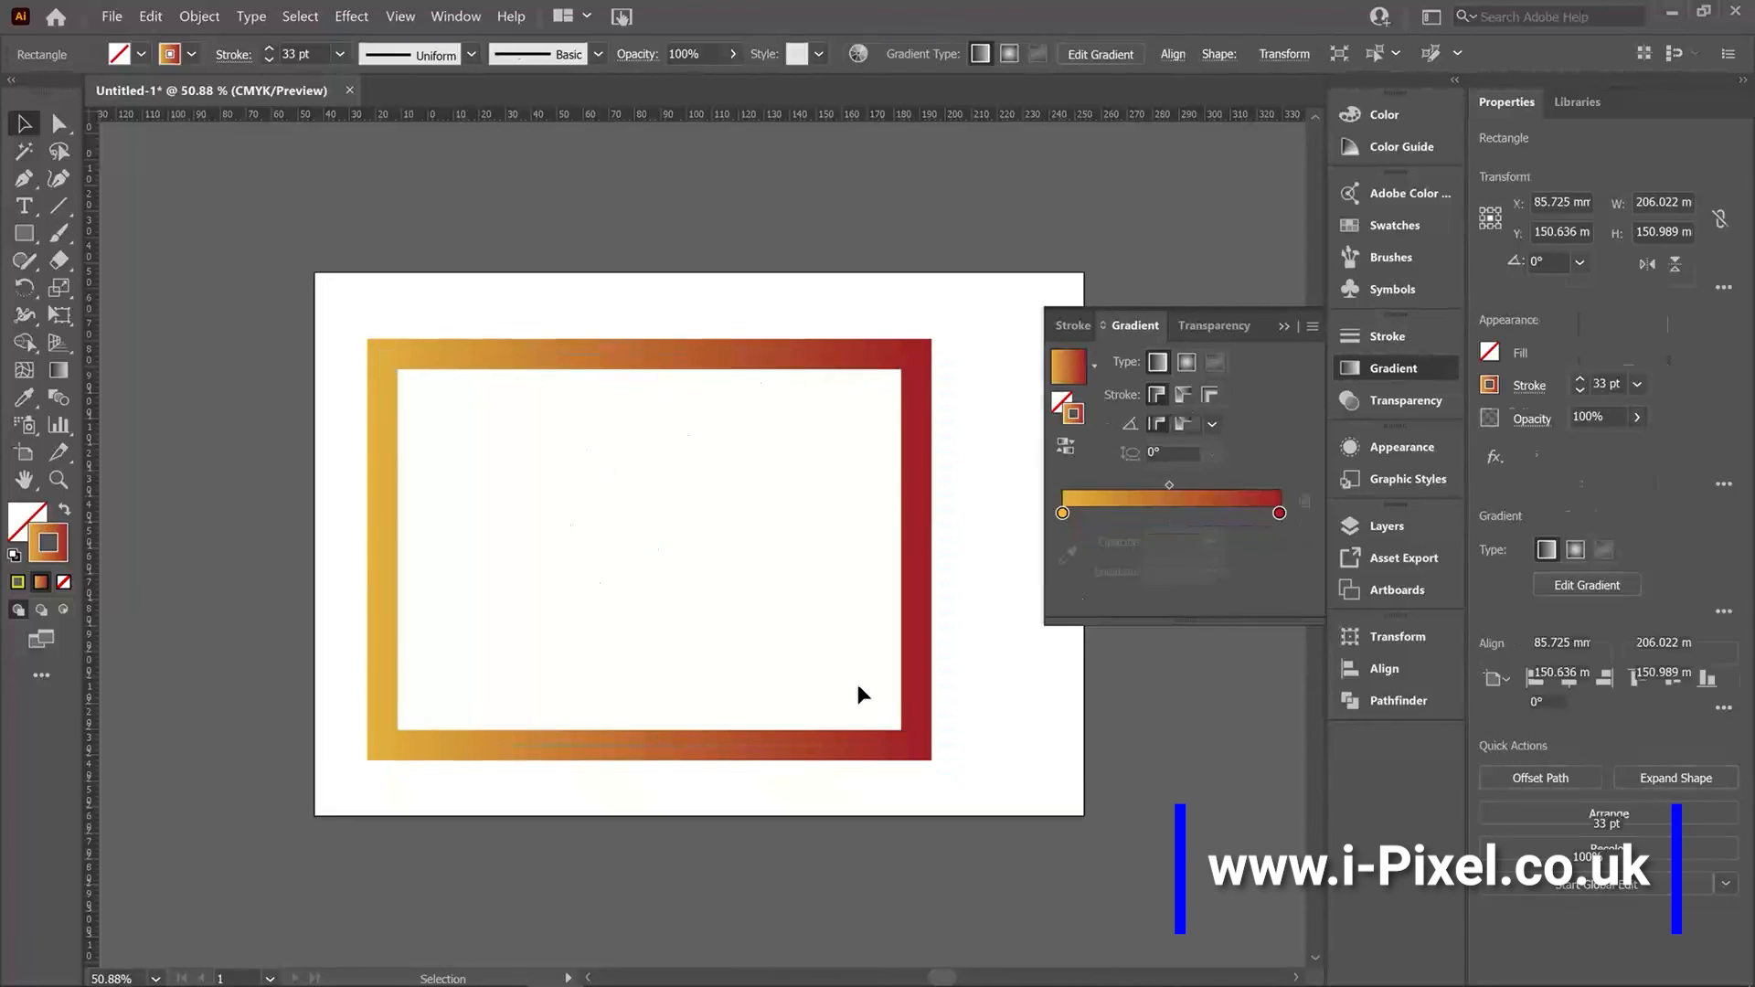
pyautogui.click(807, 370)
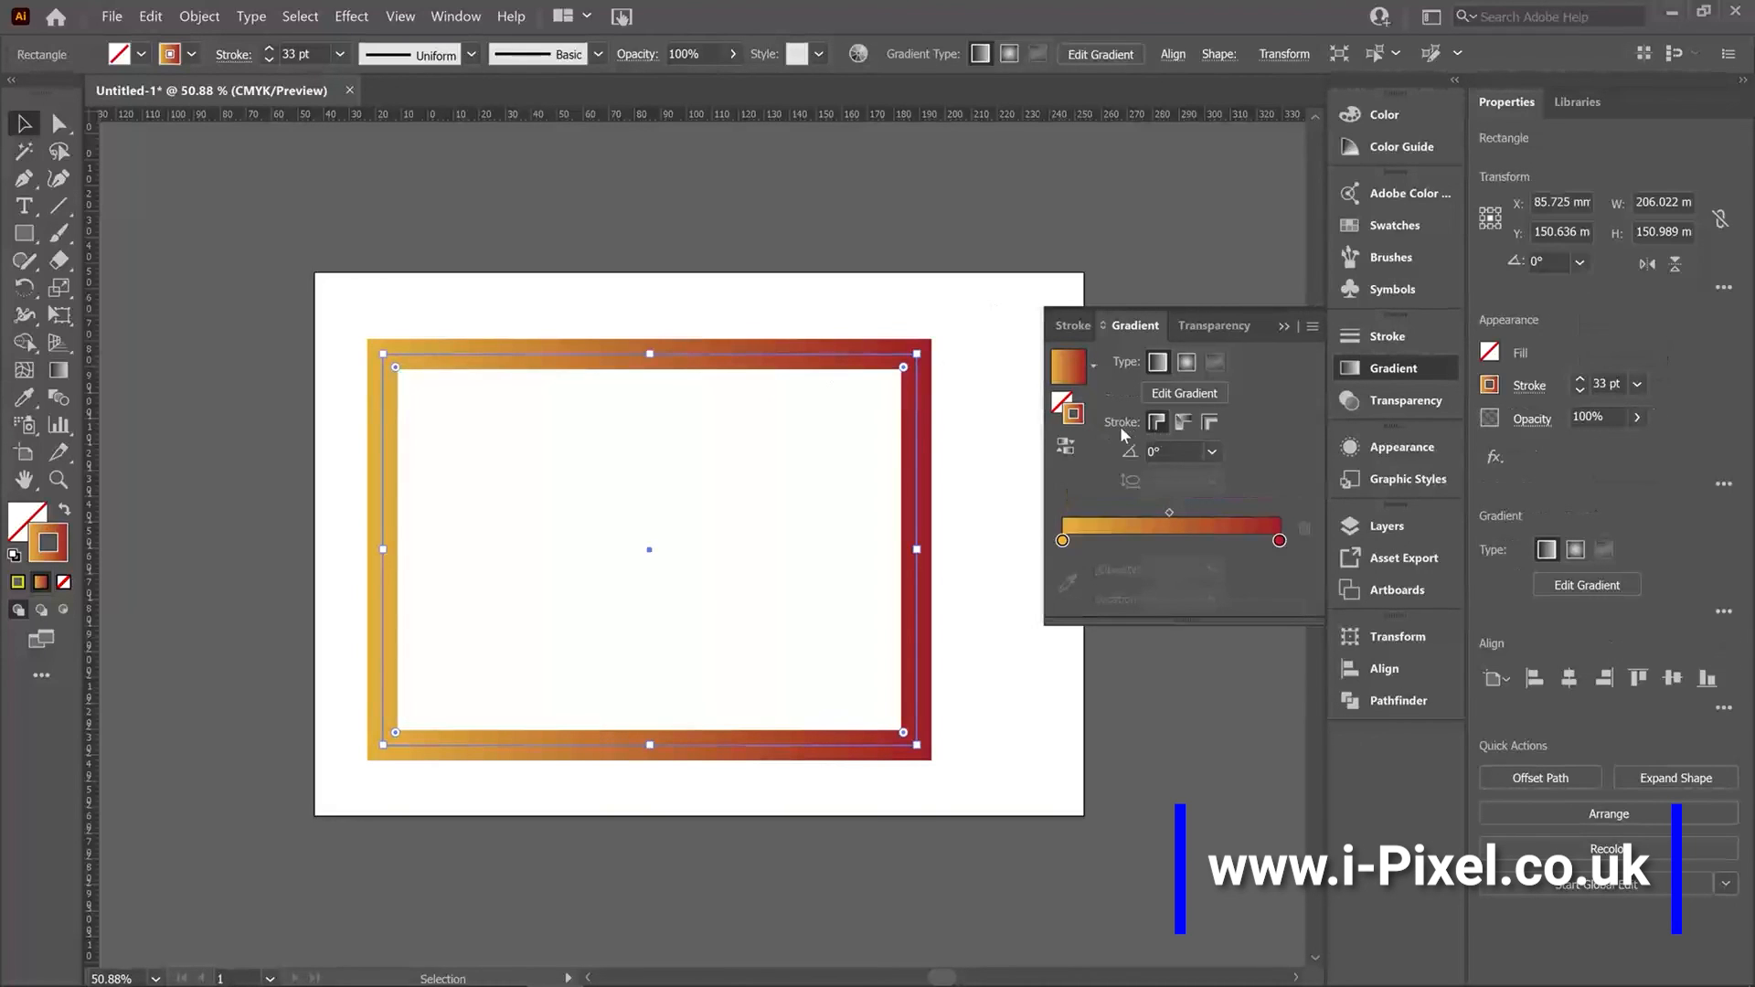
# Compare the across-stroke and within-stroke gradient options on the rectangle's frame.
pyautogui.click(1182, 425)
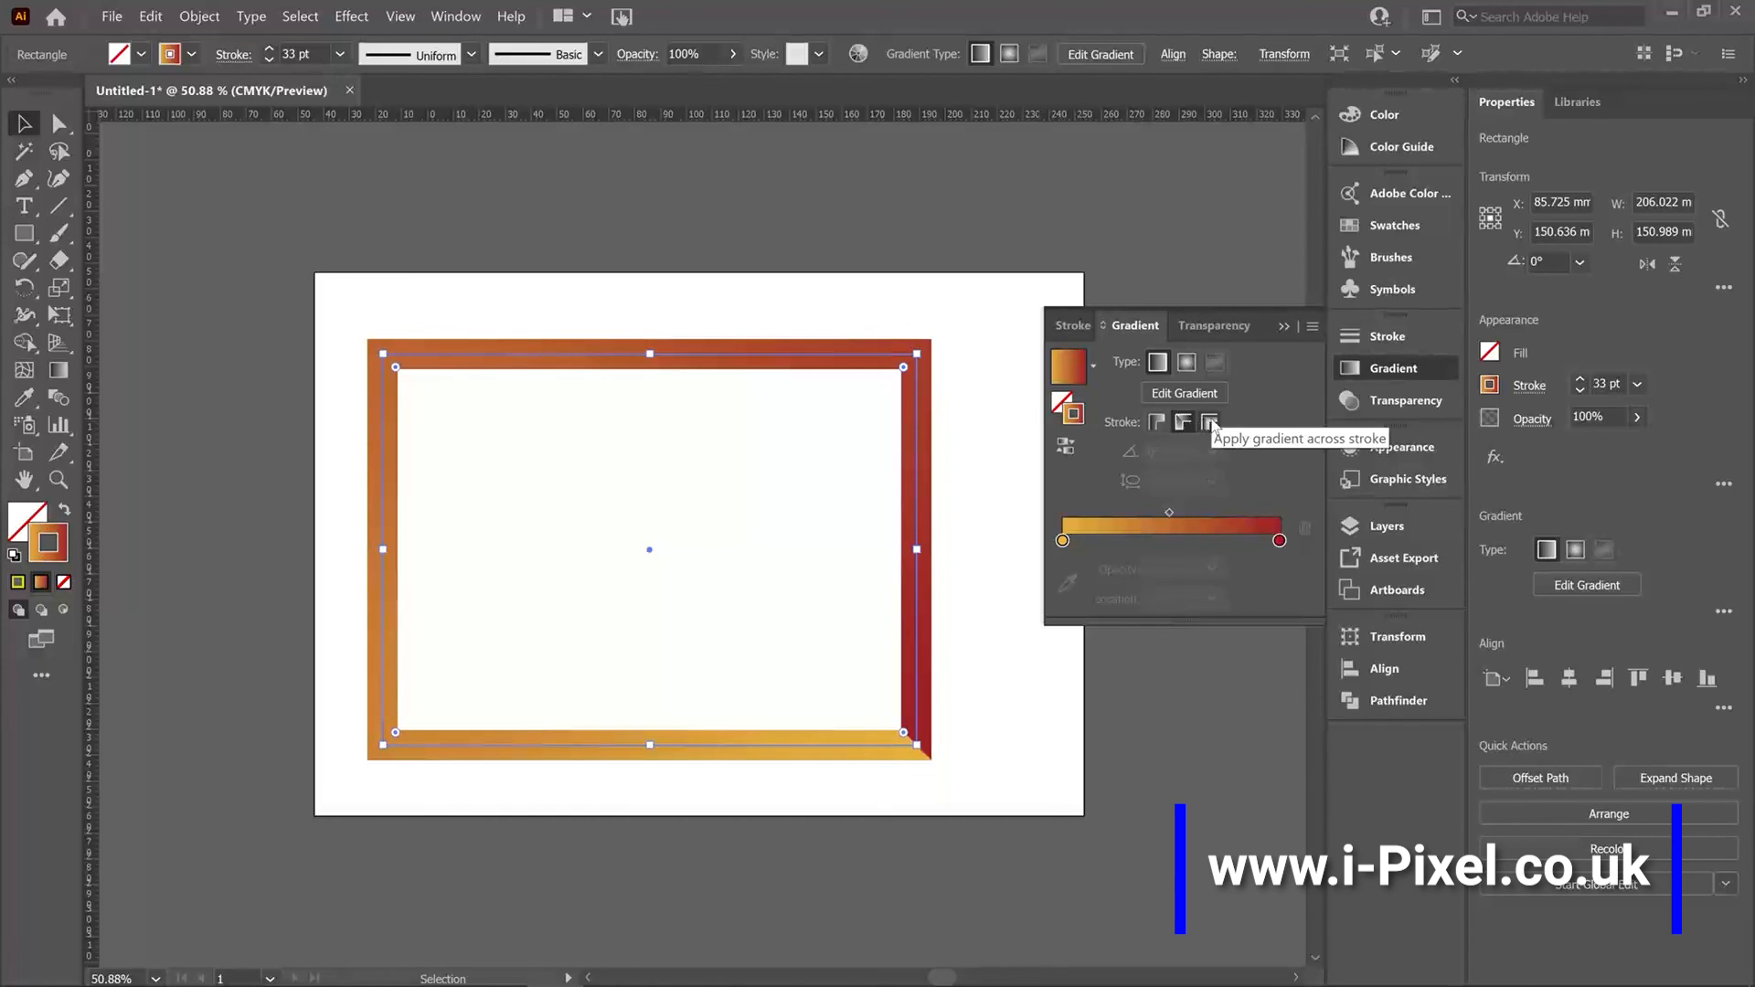
pyautogui.click(1211, 422)
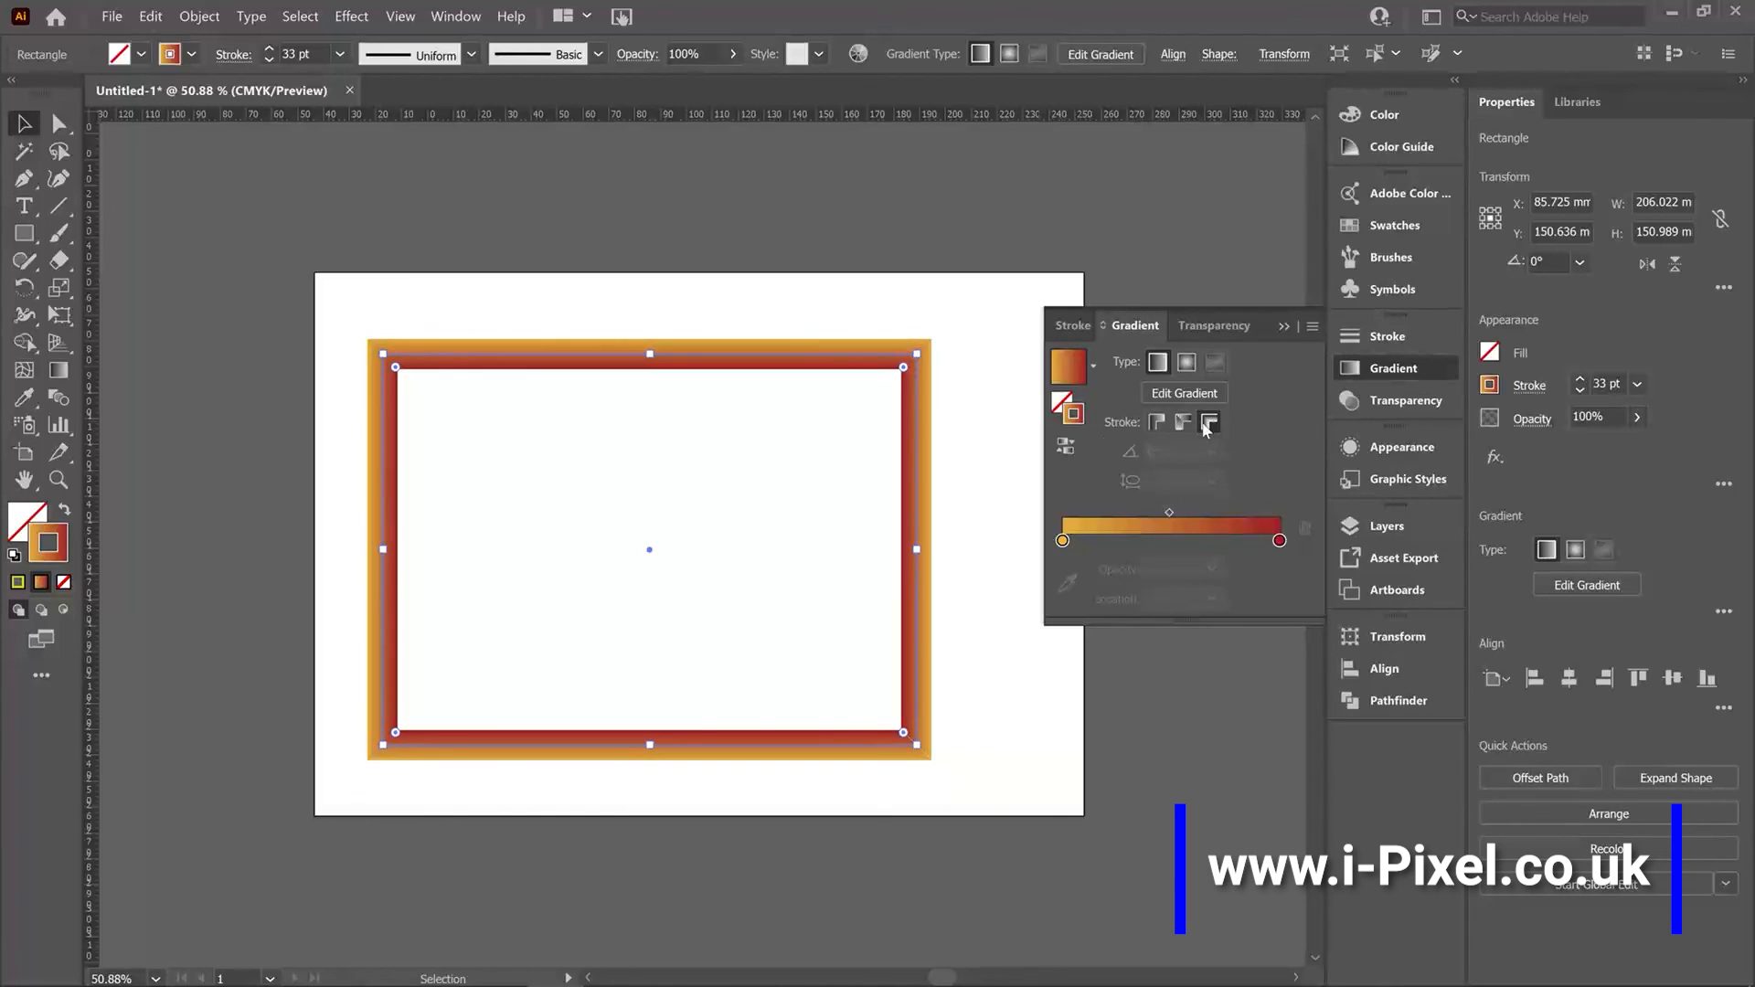
pyautogui.click(996, 451)
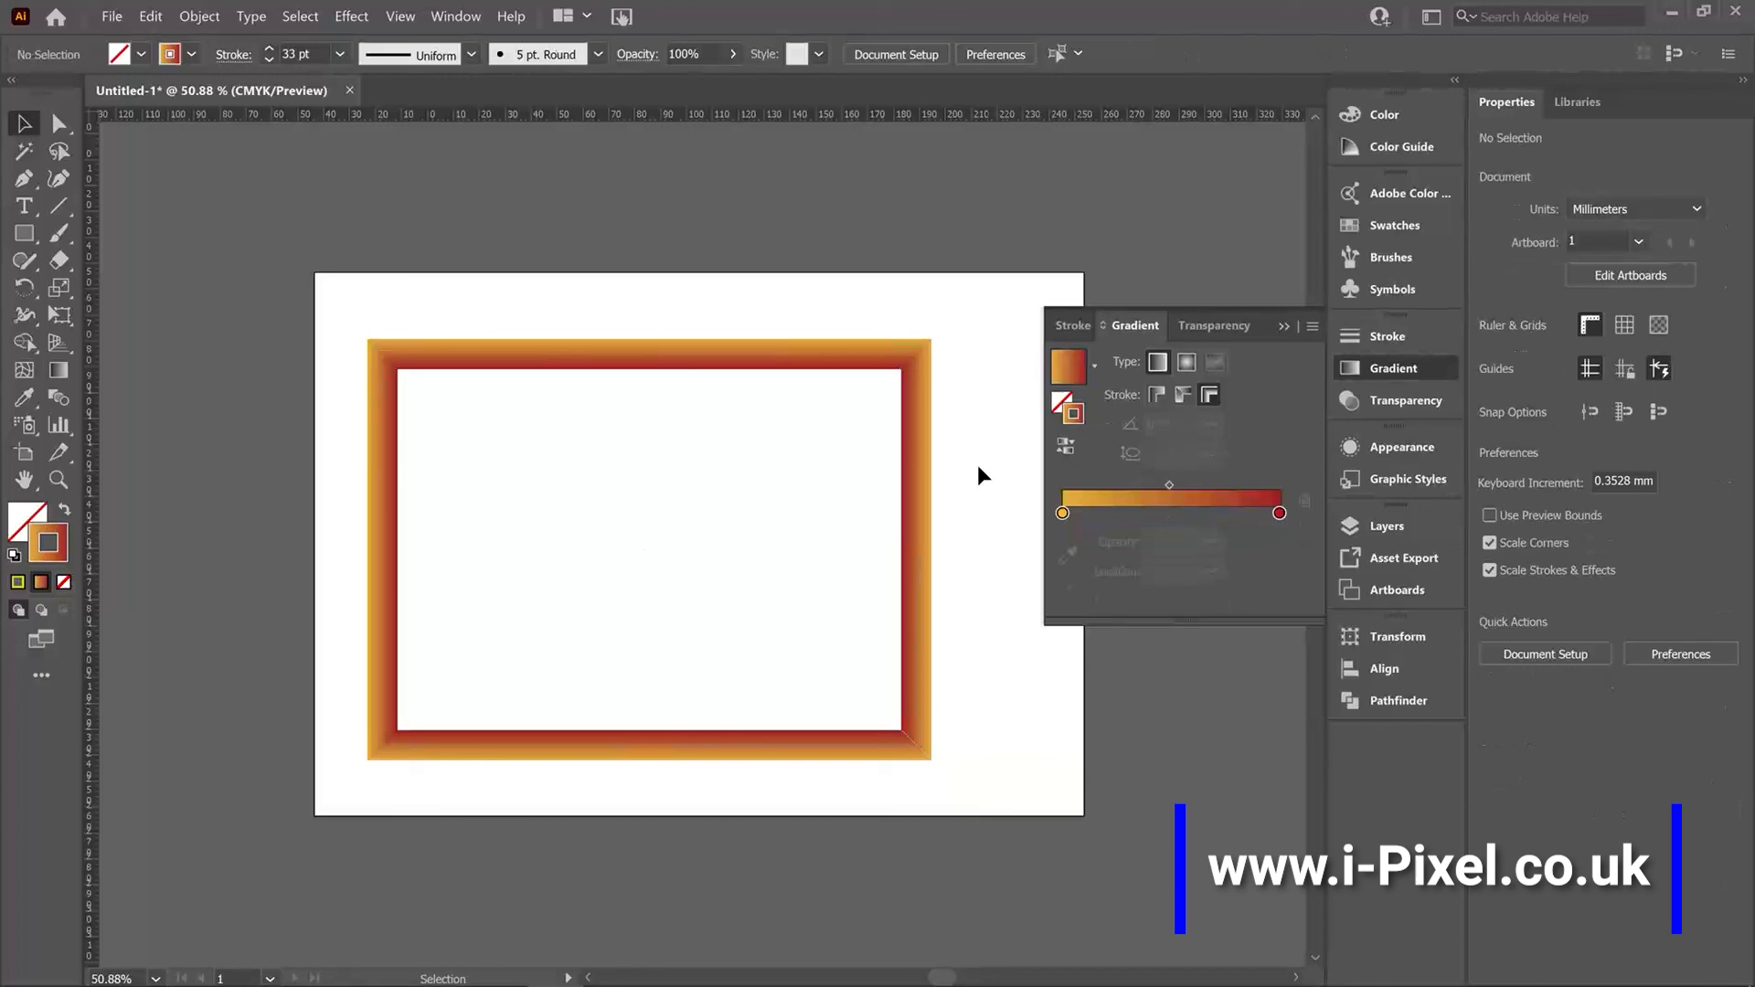
pyautogui.click(860, 349)
pyautogui.click(1158, 421)
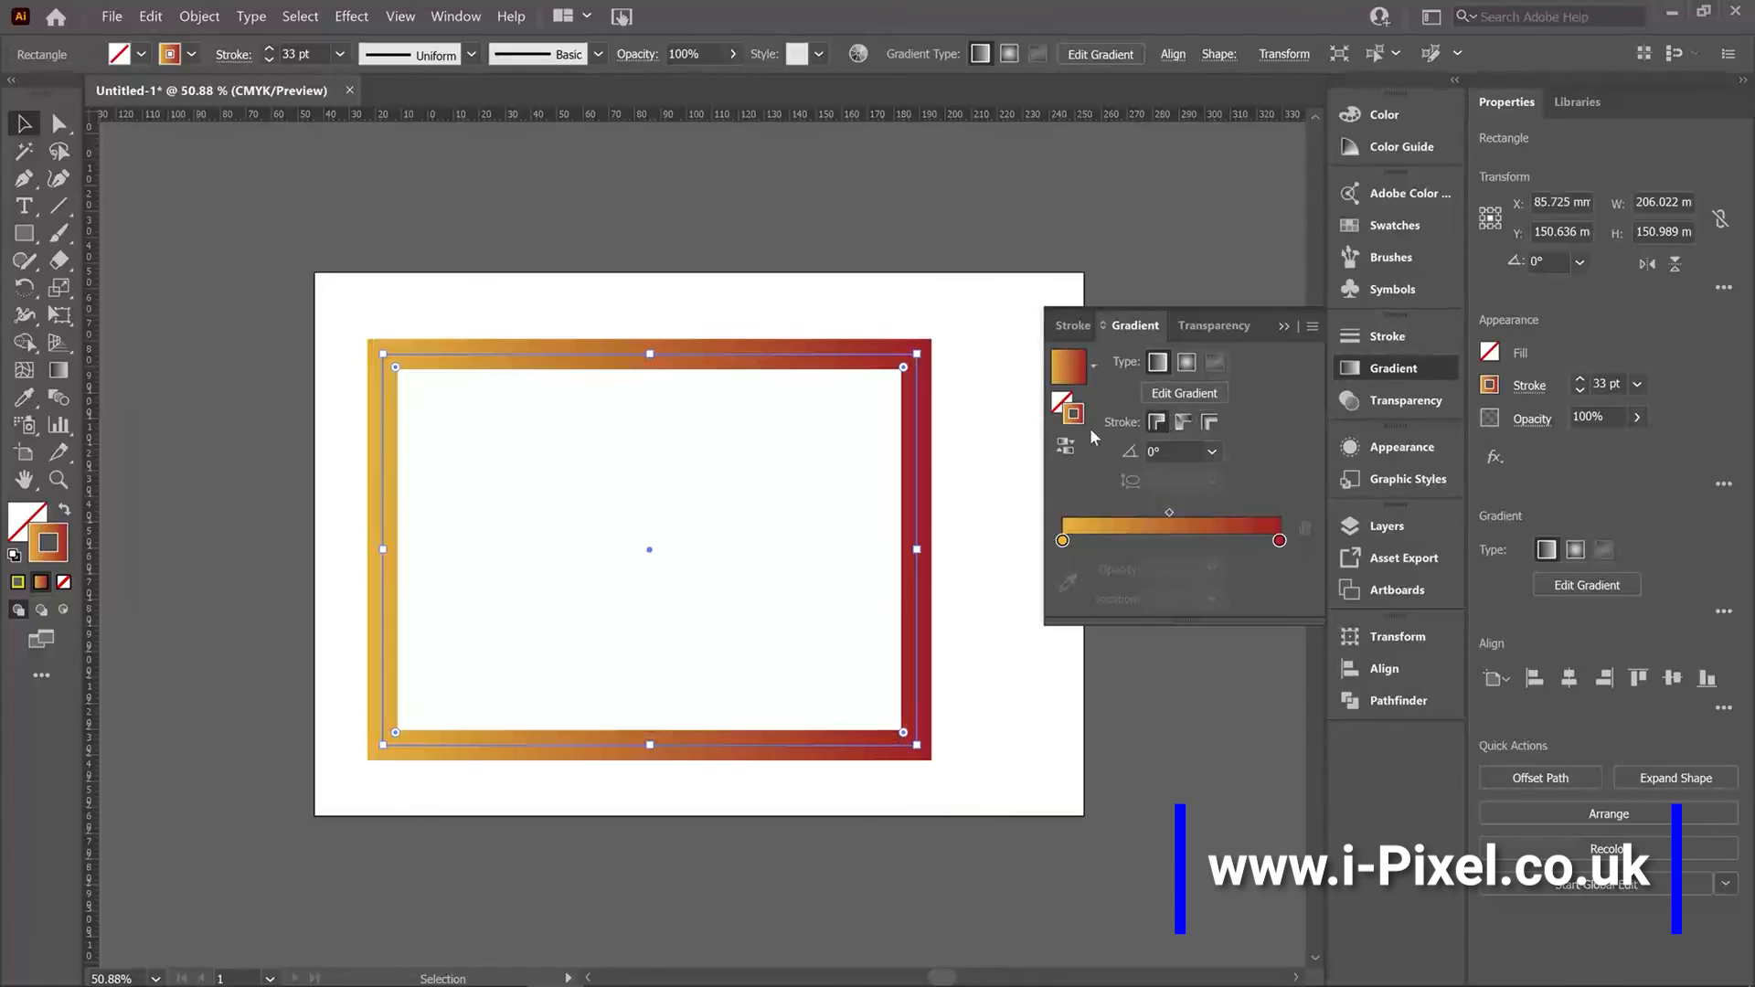
pyautogui.click(973, 425)
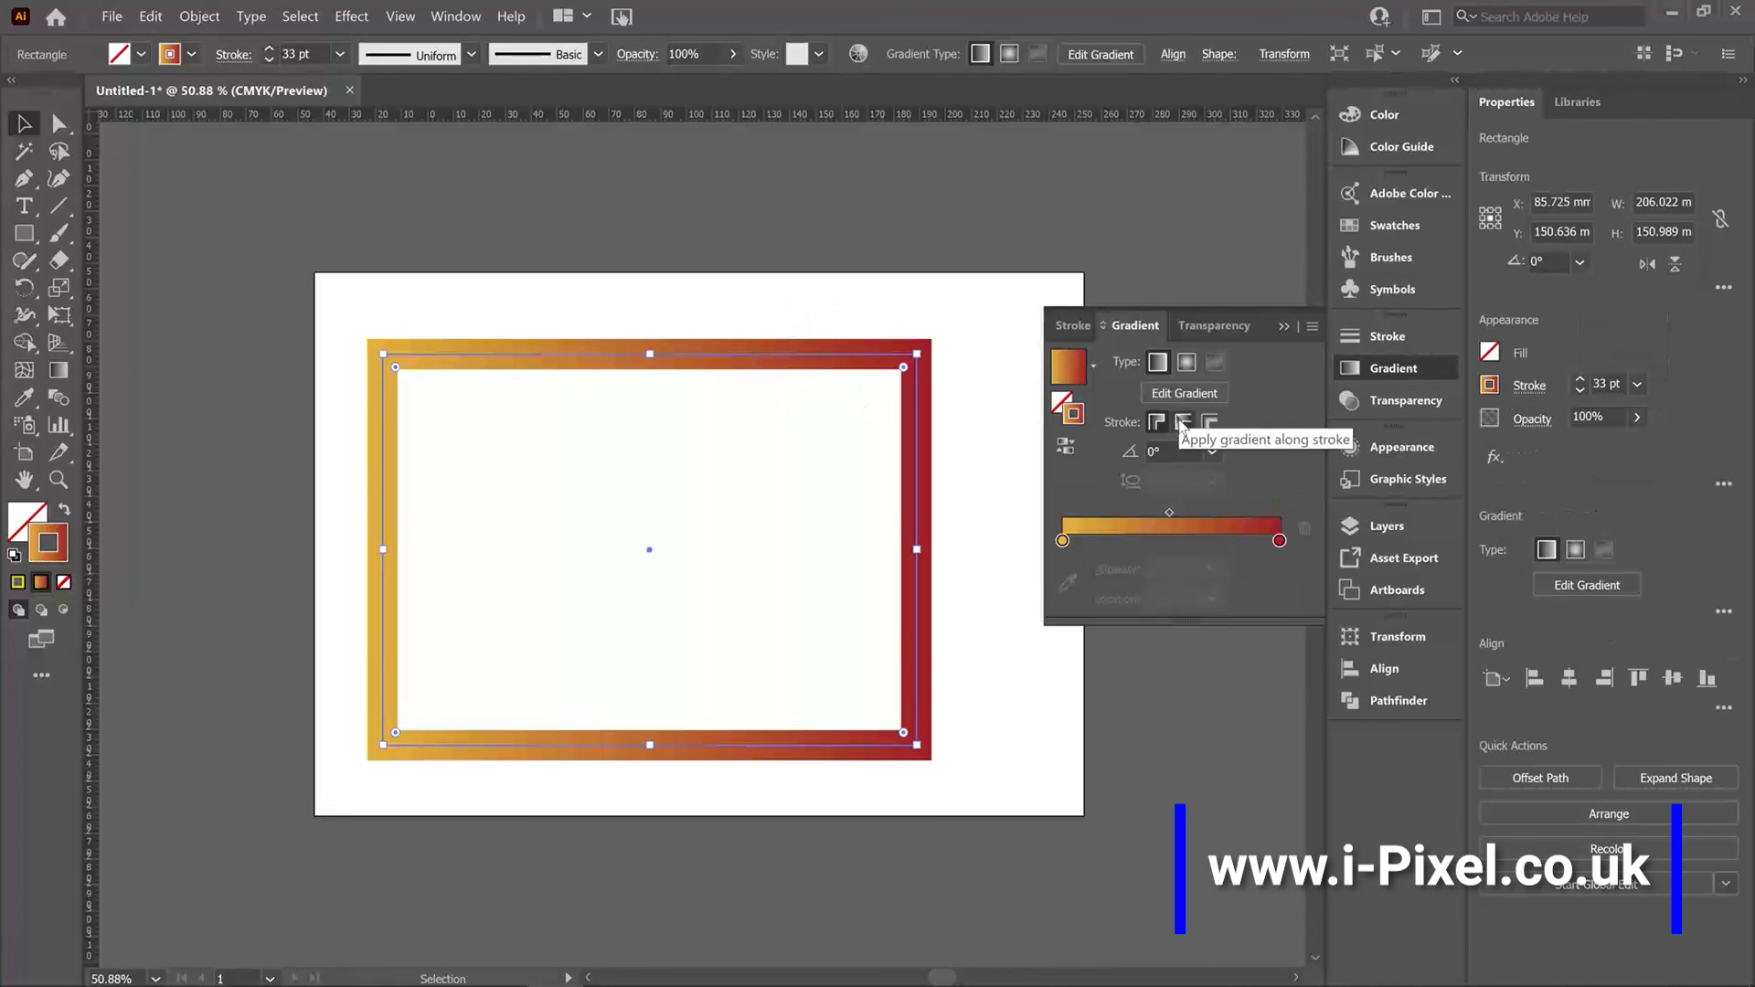
# Apply the gradient along the stroke and nudge the frame slightly up and left.
pyautogui.click(1183, 422)
pyautogui.click(891, 715)
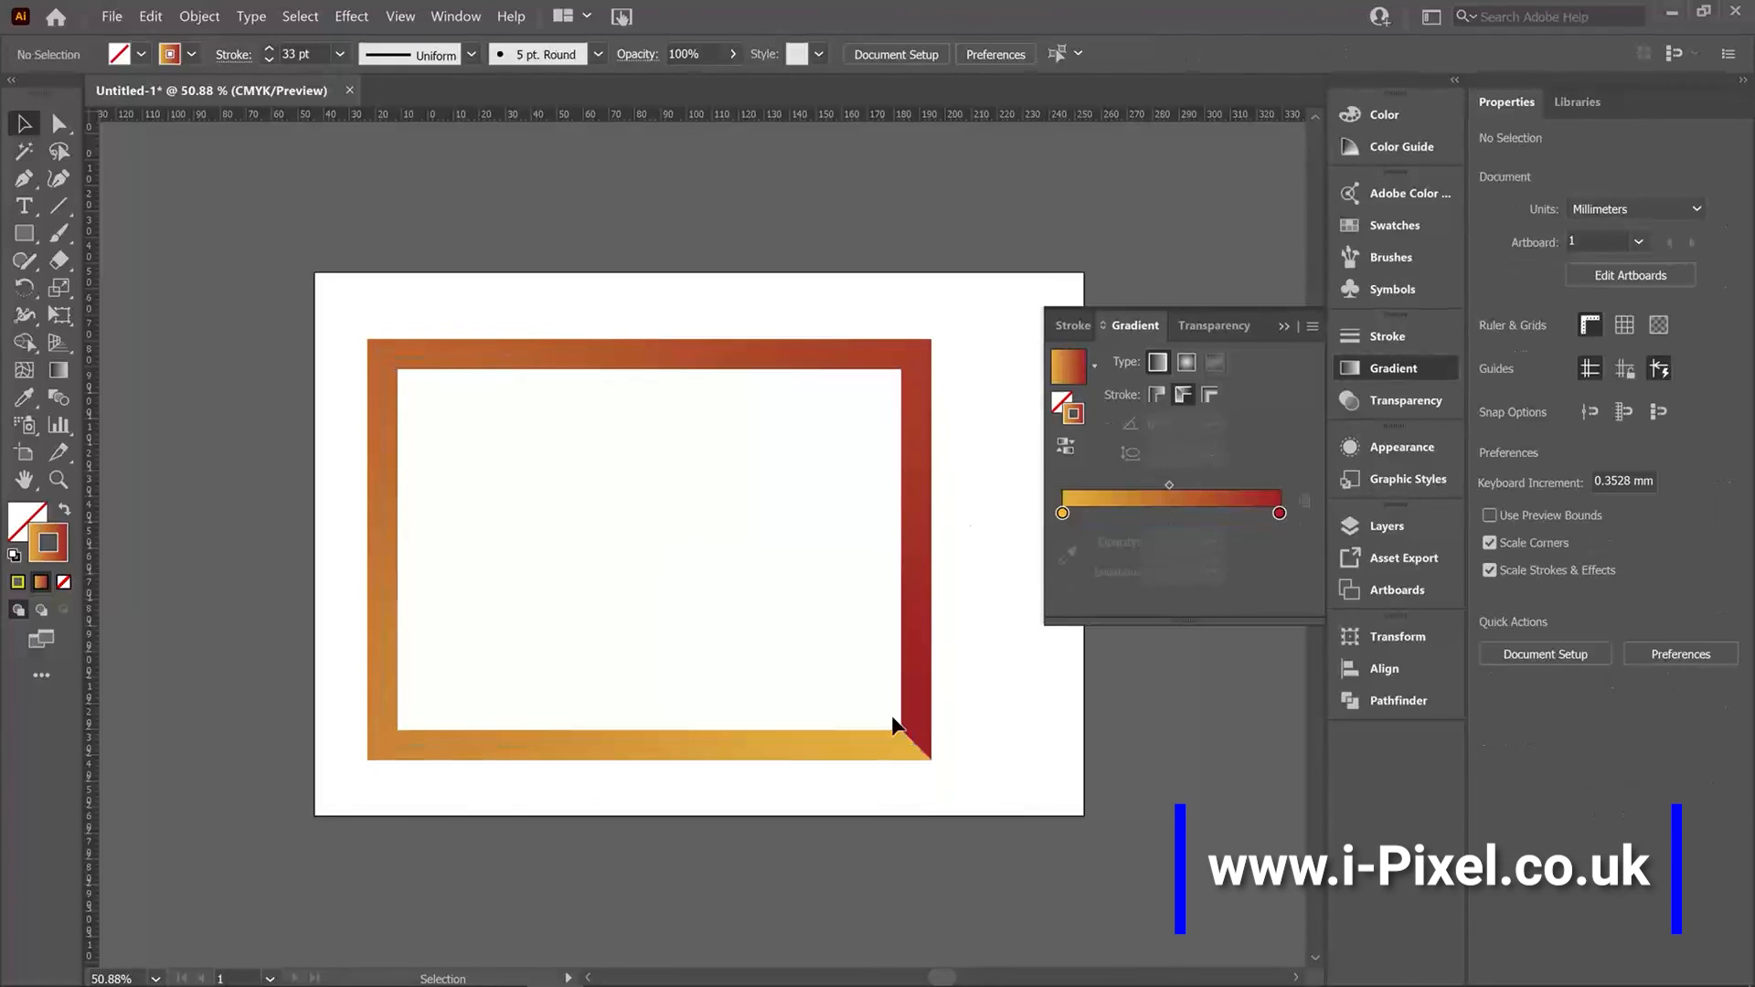
pyautogui.moveTo(878, 756); pyautogui.dragTo(860, 726)
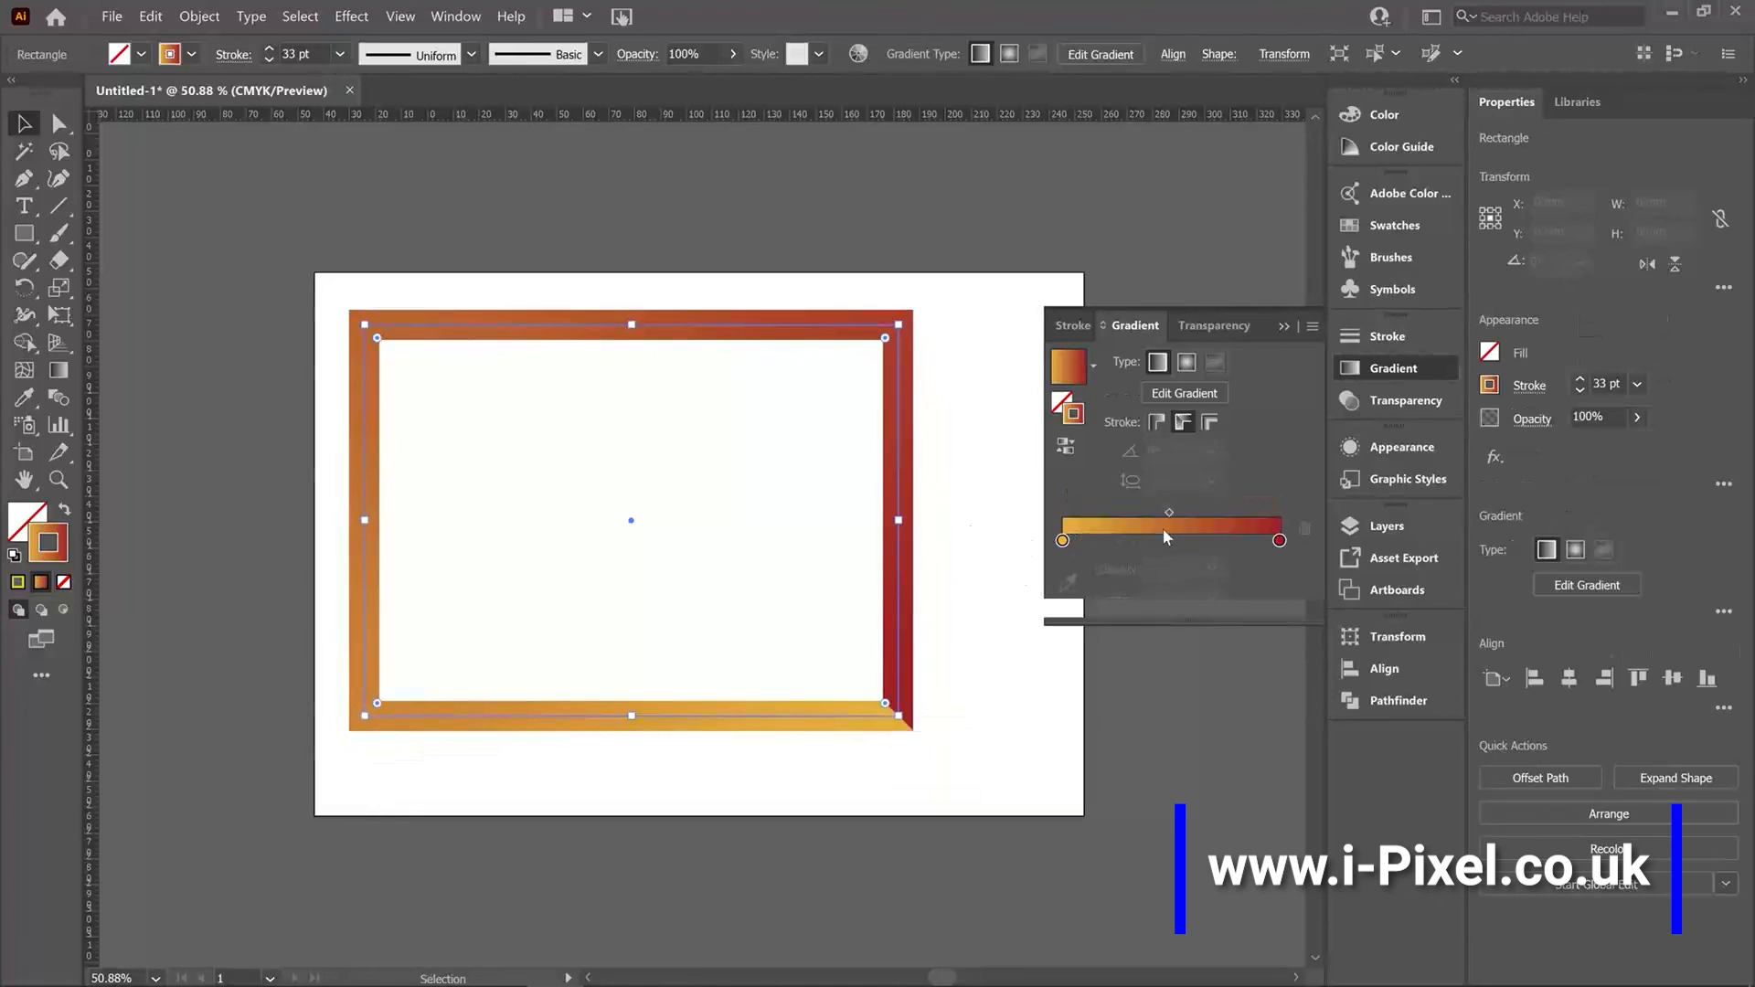